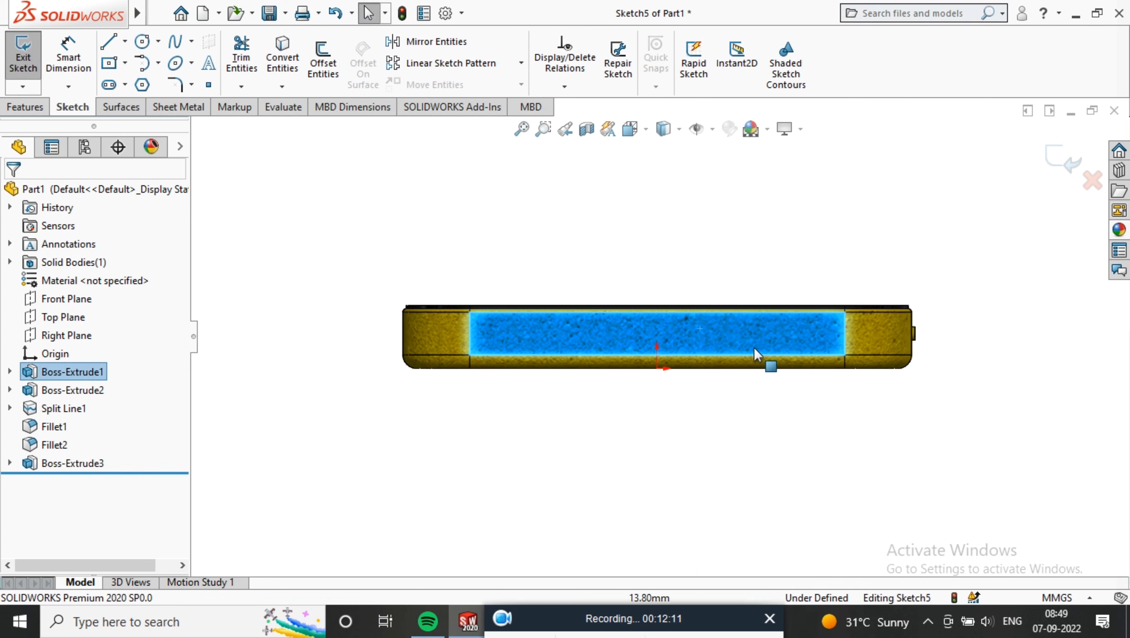
- Sketch a horizontal centerline across the middle of the selected flat end face, joining its two side edges
left_click(125, 41)
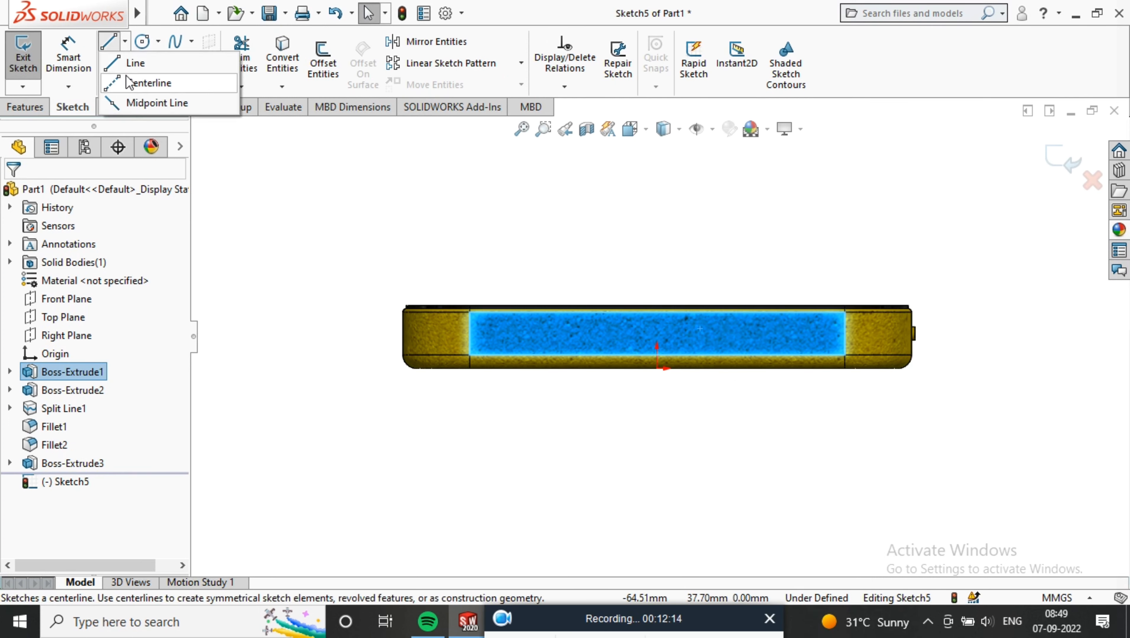
left_click(144, 81)
left_click(469, 333)
left_click(843, 333)
right_click(793, 197)
left_click(832, 212)
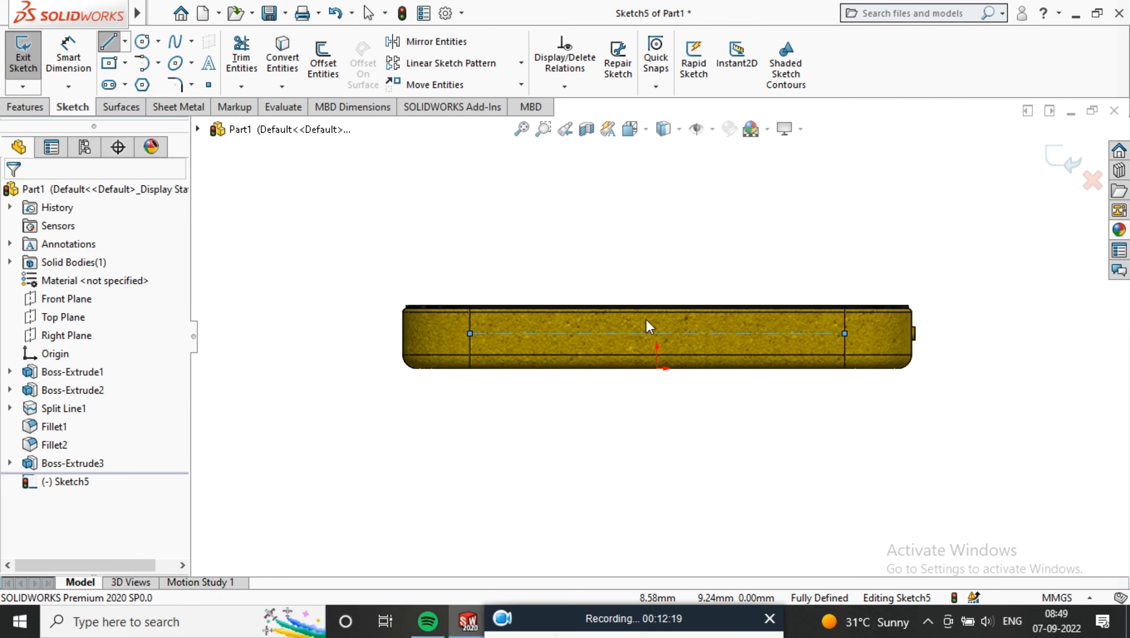
- Sketch a horizontal centerpoint straight slot at the centerline's midpoint, about 5.2 mm between arc centres and 2.6 mm wide
left_click(109, 89)
left_click(125, 84)
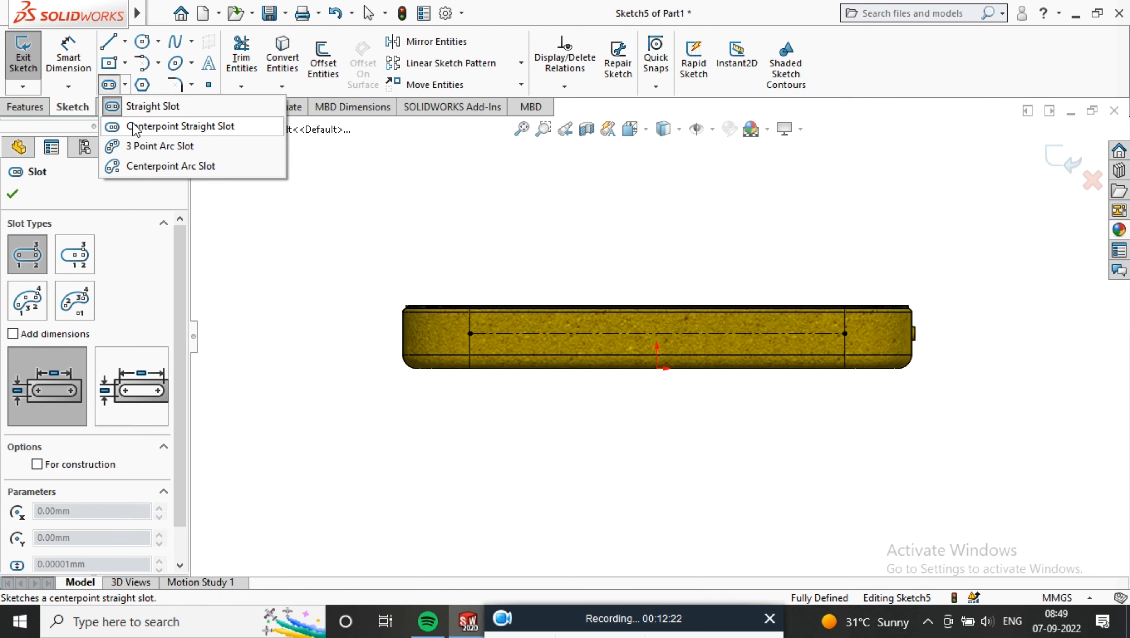
left_click(147, 124)
left_click(656, 333)
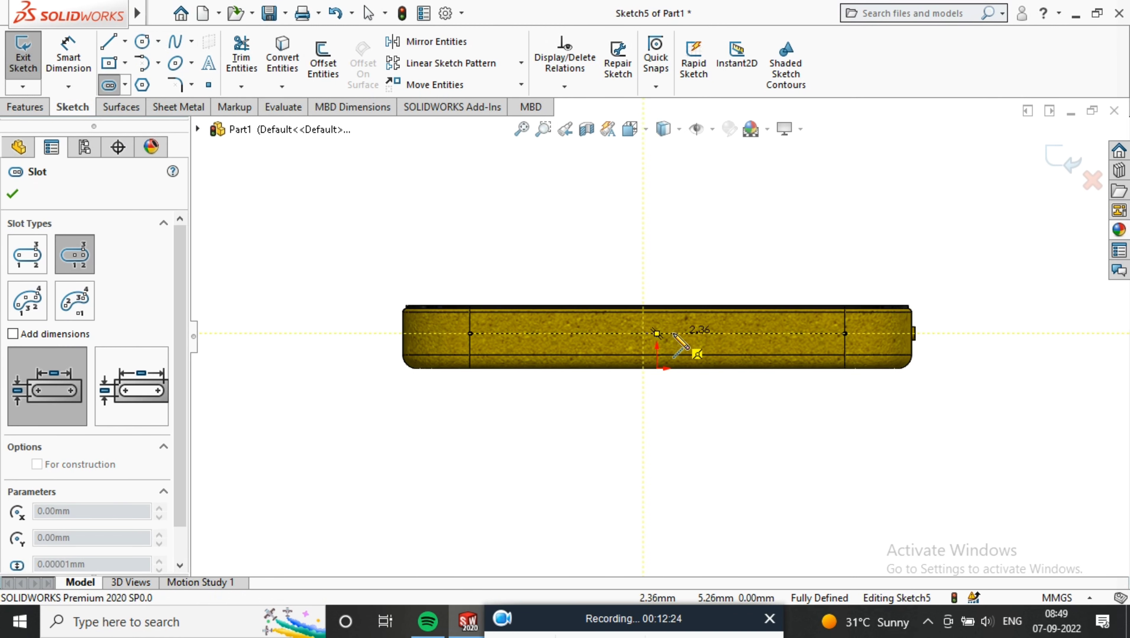
left_click(675, 333)
left_click(678, 327)
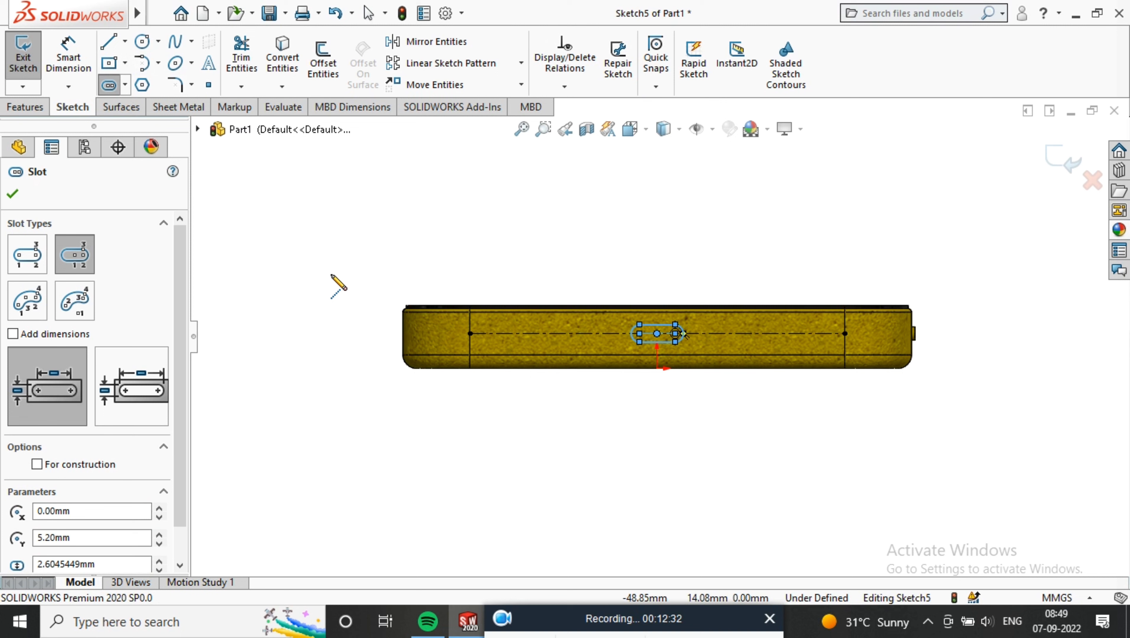
- Sketch a circle about 4 mm in diameter on the centerline, to the left of the central slot
left_click(142, 42)
left_click(514, 333)
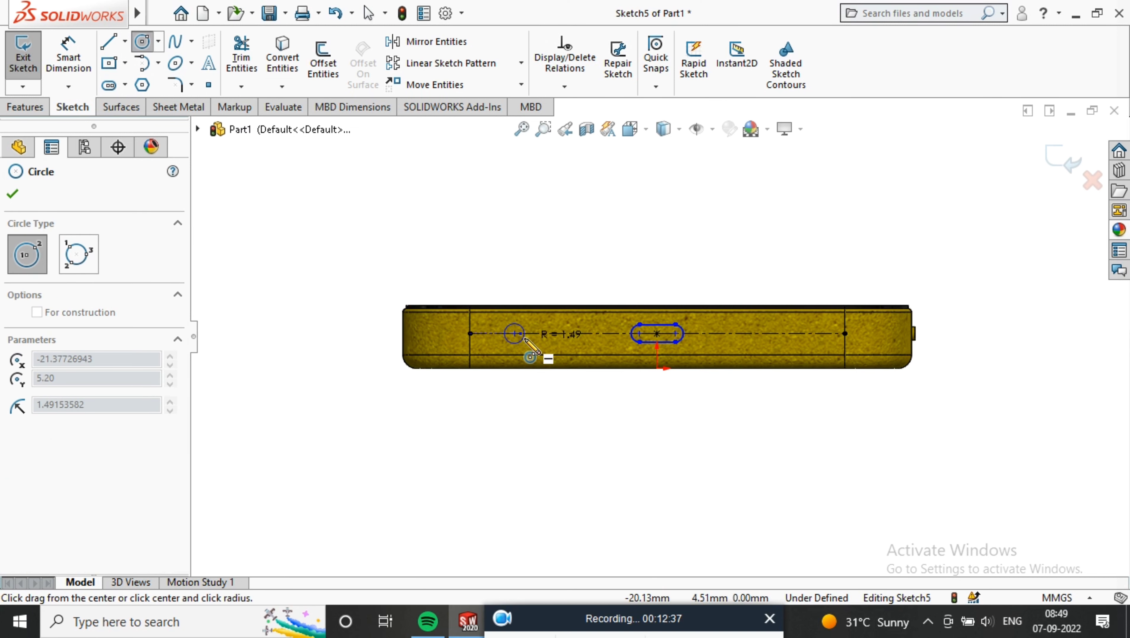
left_click(525, 344)
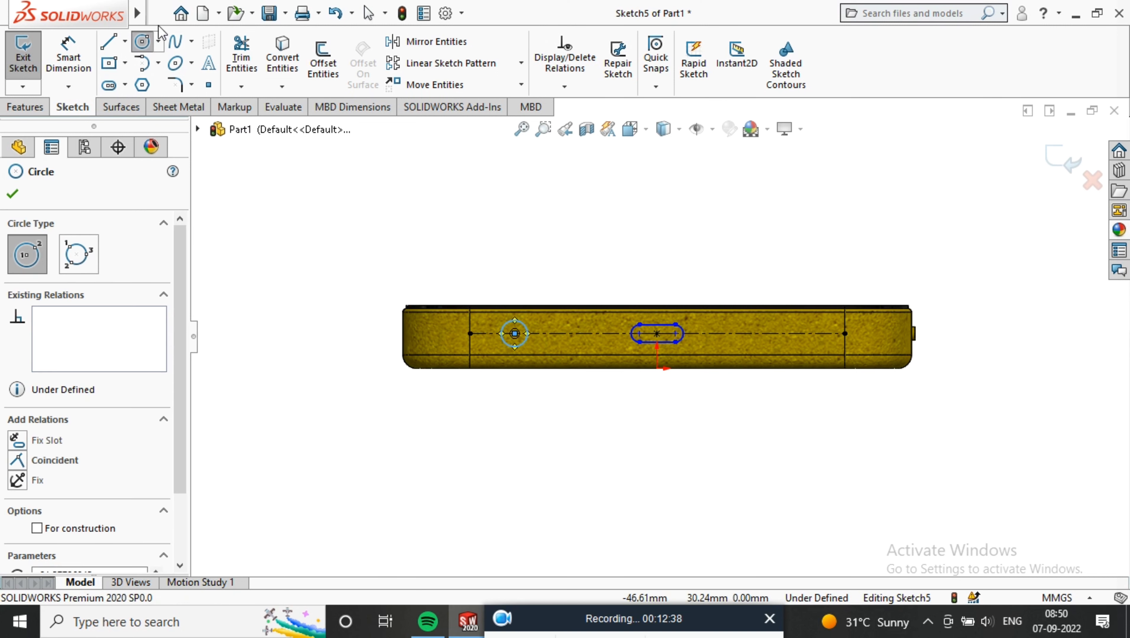
- Sketch a narrow upright centerpoint slot about 0.95 mm wide on the centerline, to the right of the central slot
left_click(115, 86)
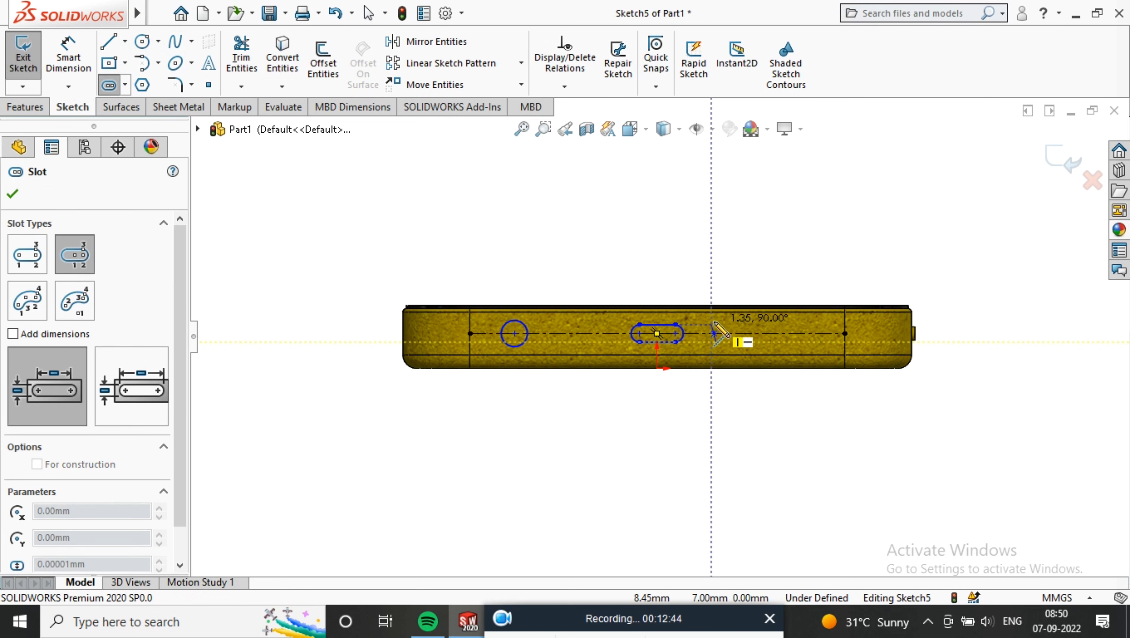
scroll(715, 333, "down", 5)
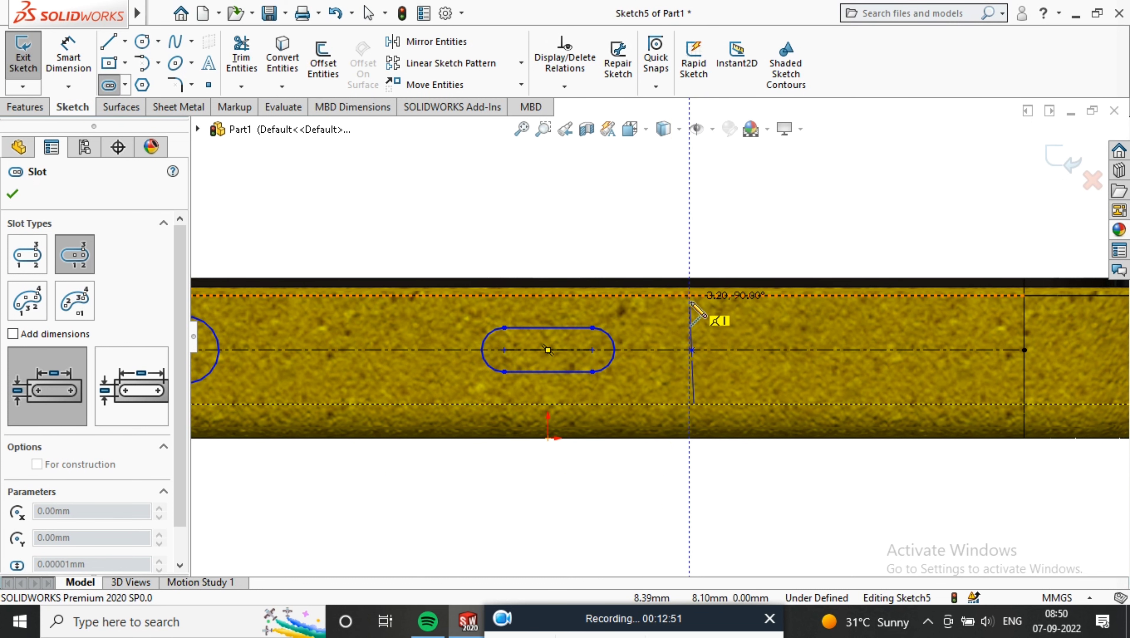
left_click(691, 317)
left_click(698, 312)
scroll(709, 249, "up", 2)
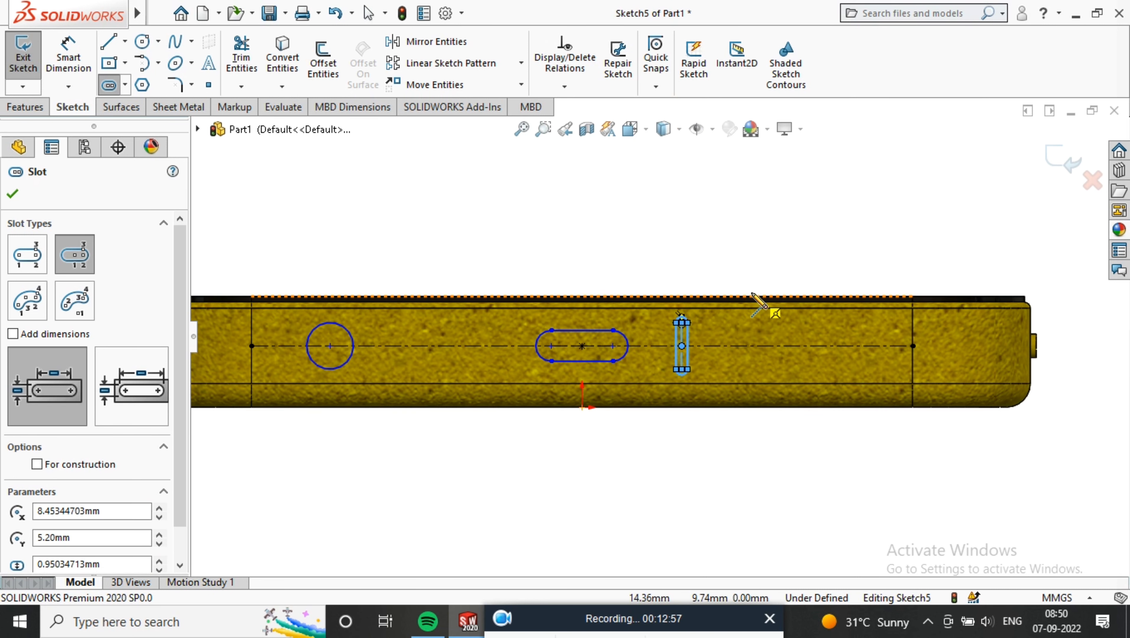
left_click(12, 193)
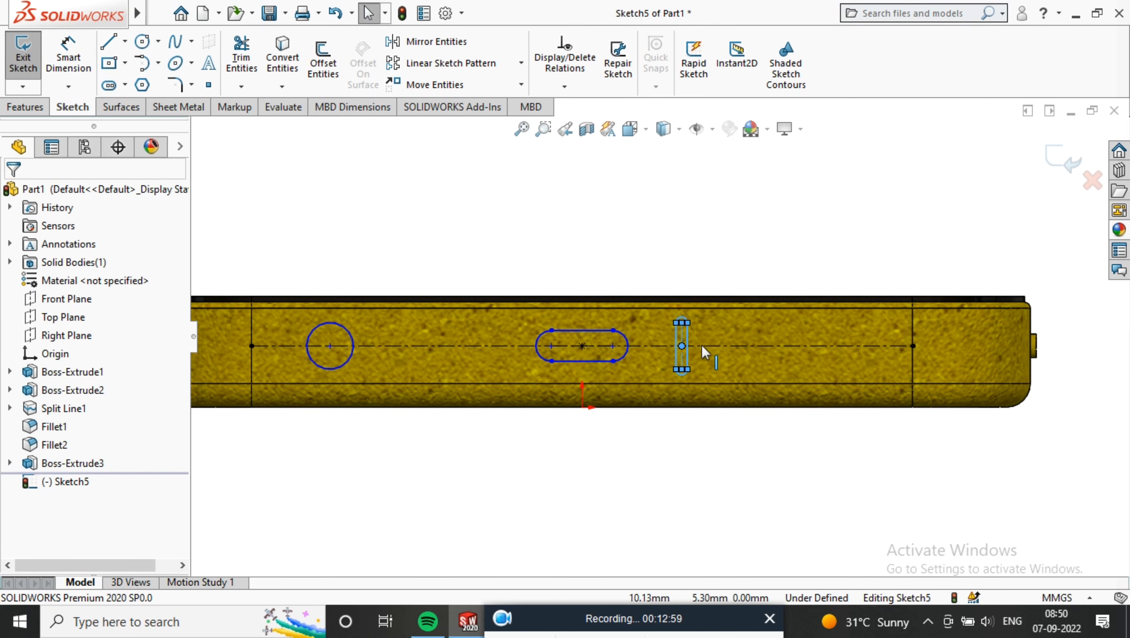
- Add a Vertical relation to the straight side of the narrow upright slot
scroll(688, 334, "up", 3)
right_click(637, 297)
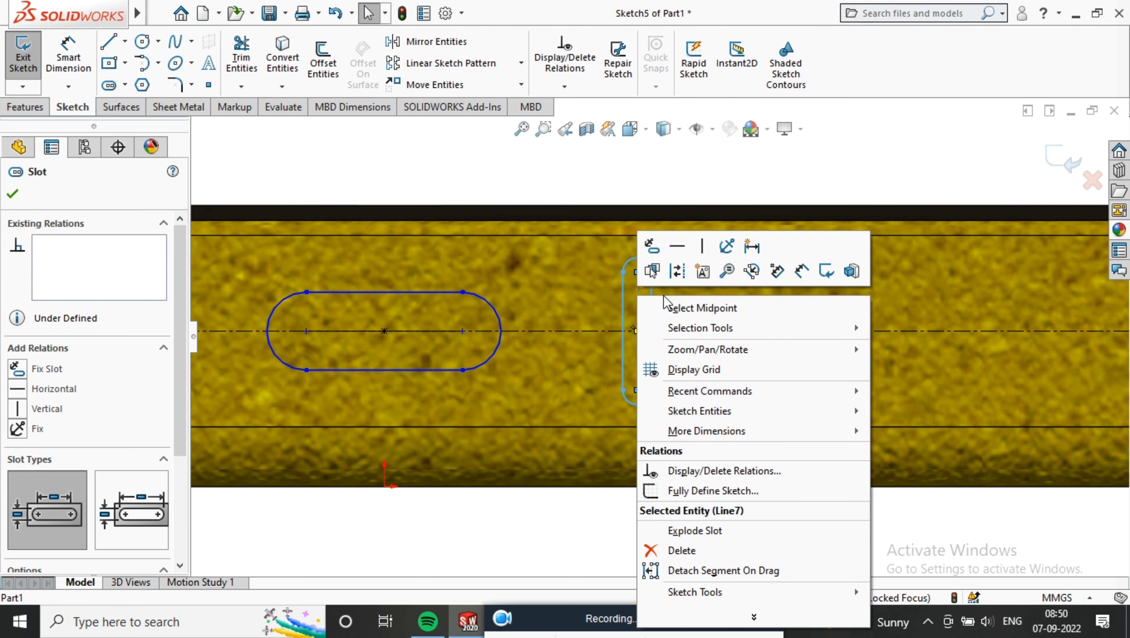
left_click(698, 245)
scroll(628, 346, "up", 2)
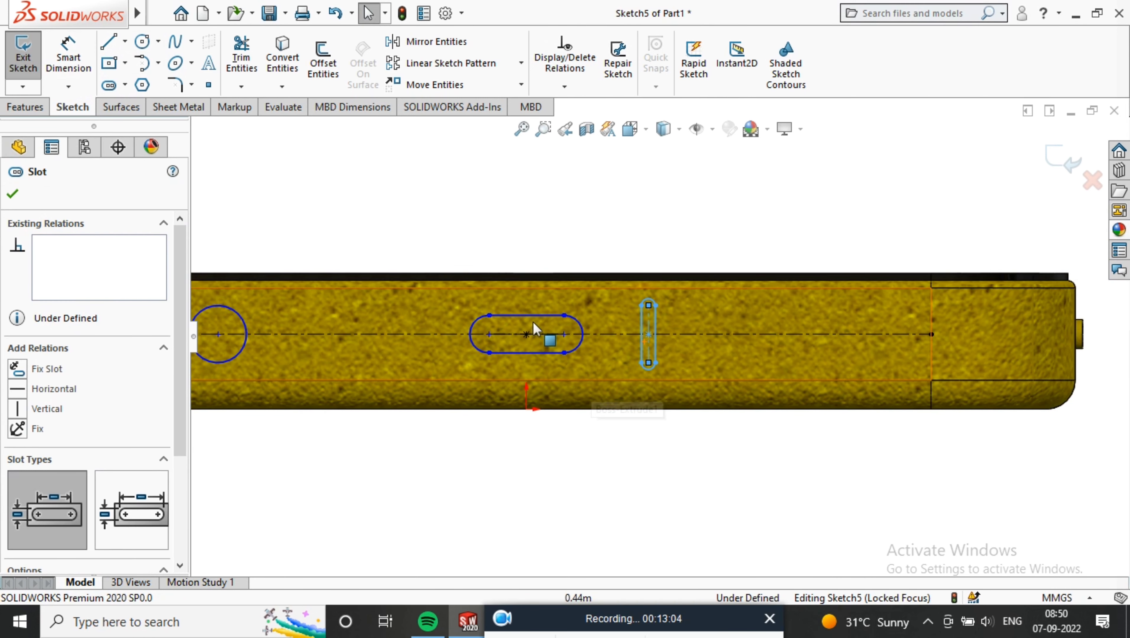
- Dimension the narrow upright slot with a 0.5 mm end radius and a 1 mm straight side
left_click(68, 54)
scroll(681, 328, "down", 3)
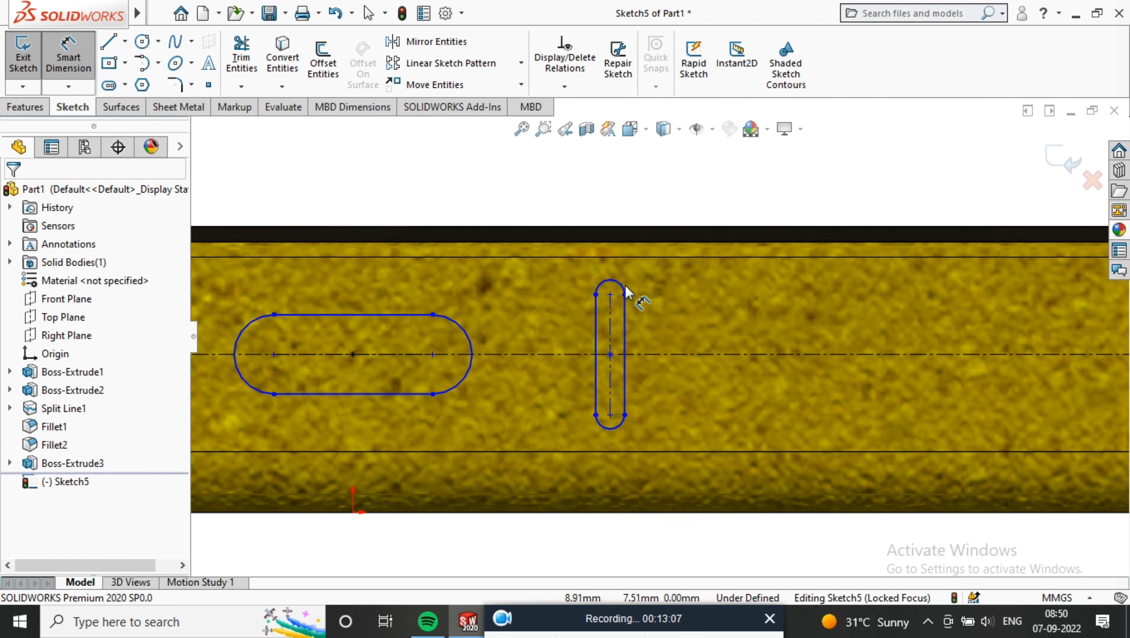
left_click(624, 290)
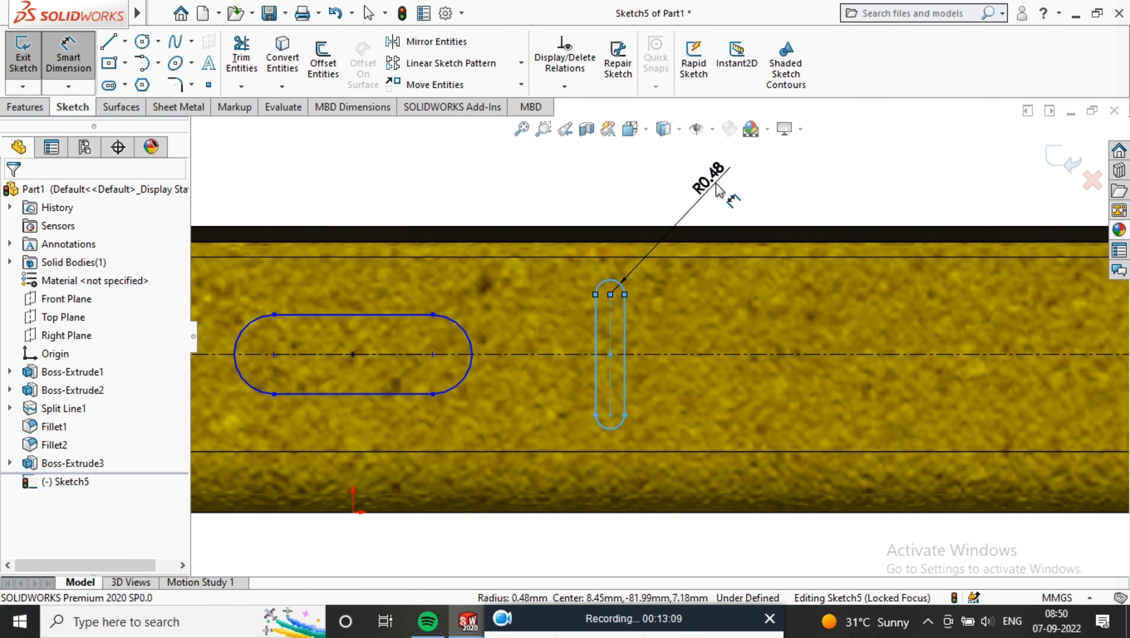
left_click(724, 196)
type("0.5")
key("Return")
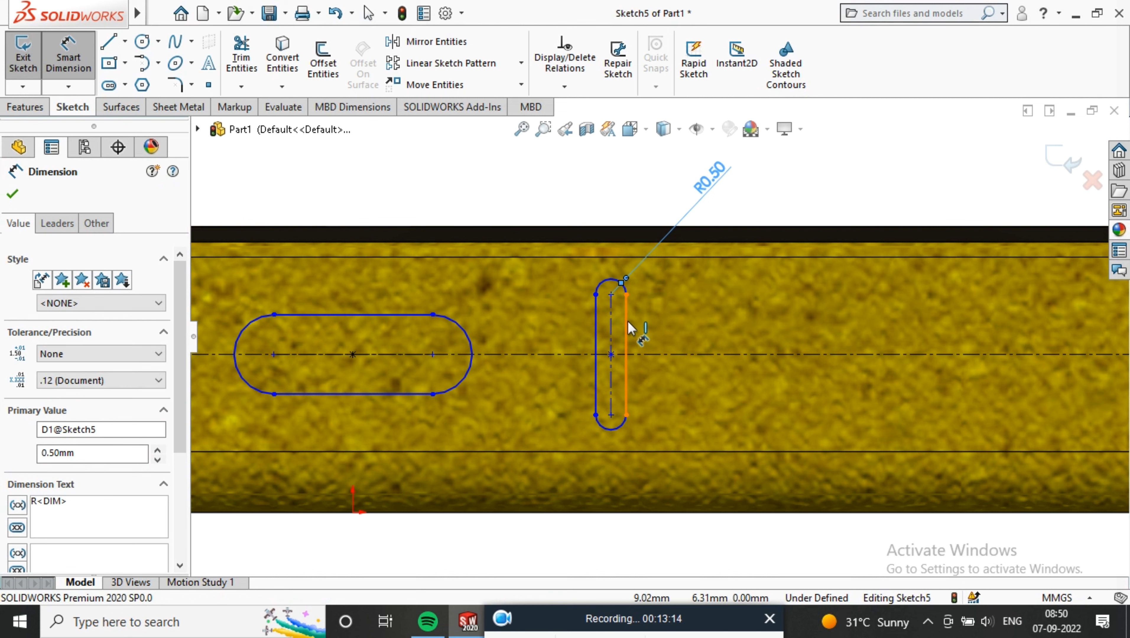
left_click(627, 323)
left_click(705, 327)
type("1")
key("Return")
- Dimension the central slot with a 1.5 mm end radius and a 5 mm straight side
left_click(467, 335)
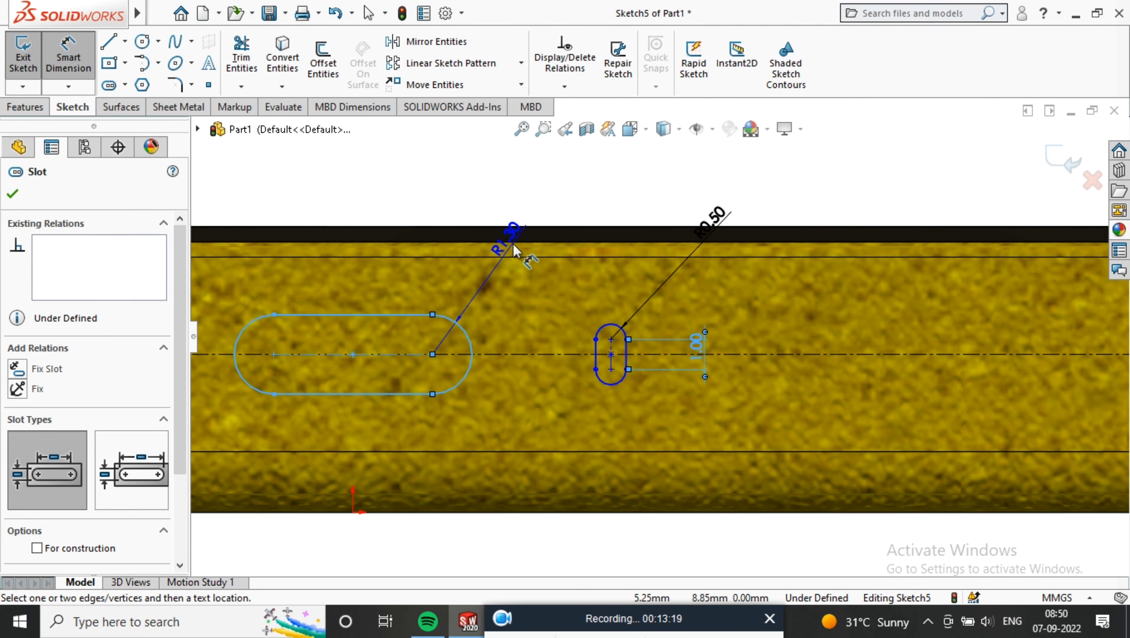
scroll(514, 250, "up", 5)
left_click(642, 230)
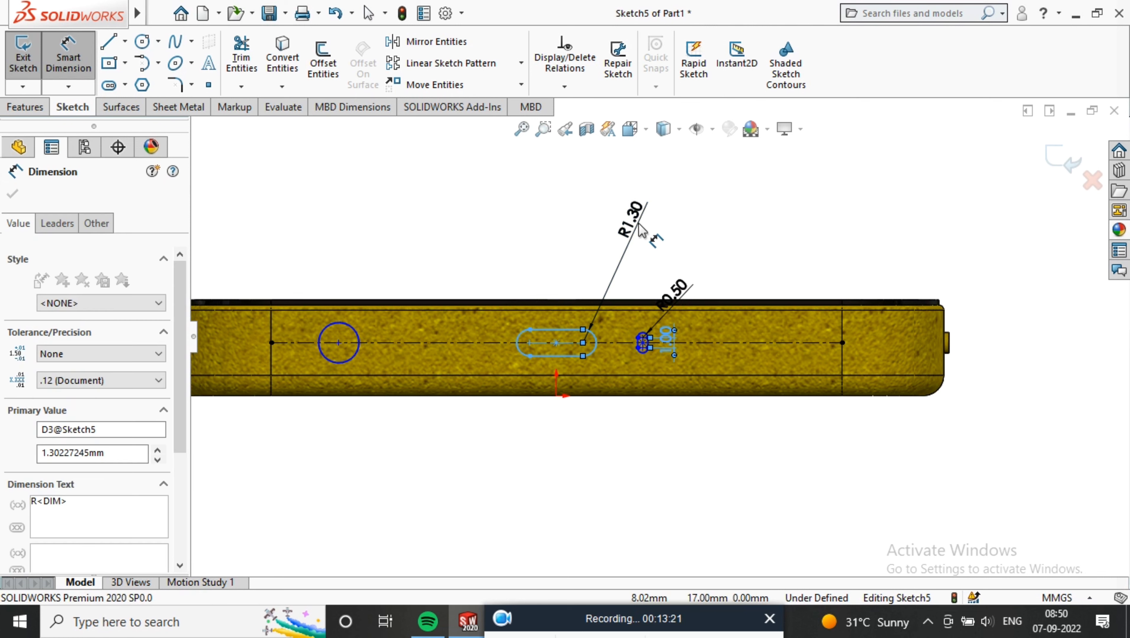
type("1.5")
key("Return")
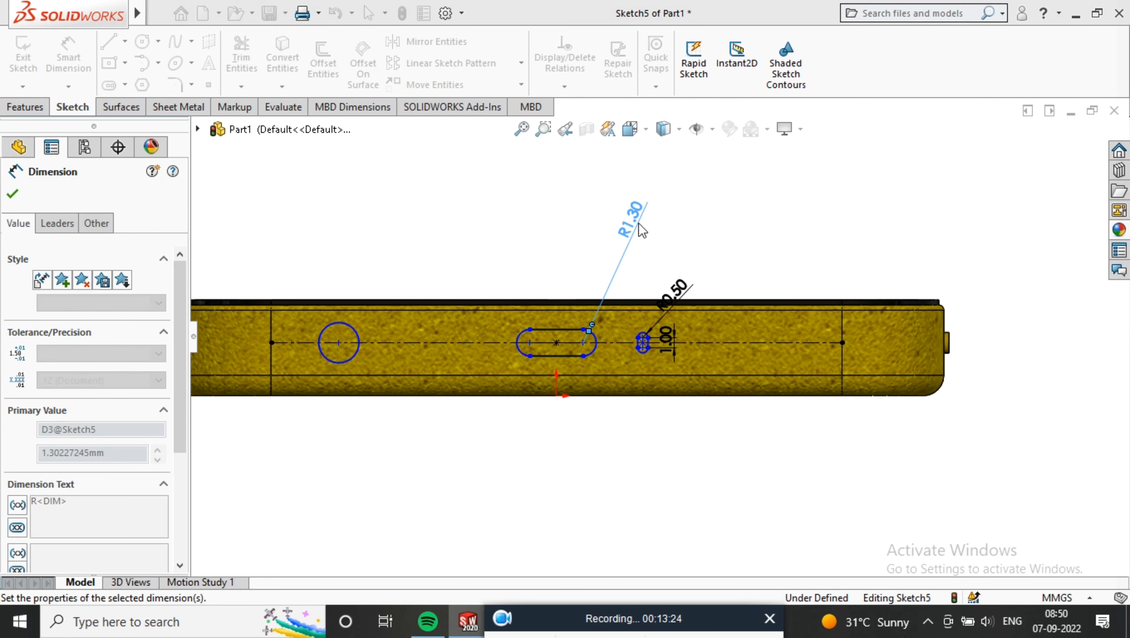
scroll(639, 250, "up", 1)
left_click(572, 330)
left_click(592, 258)
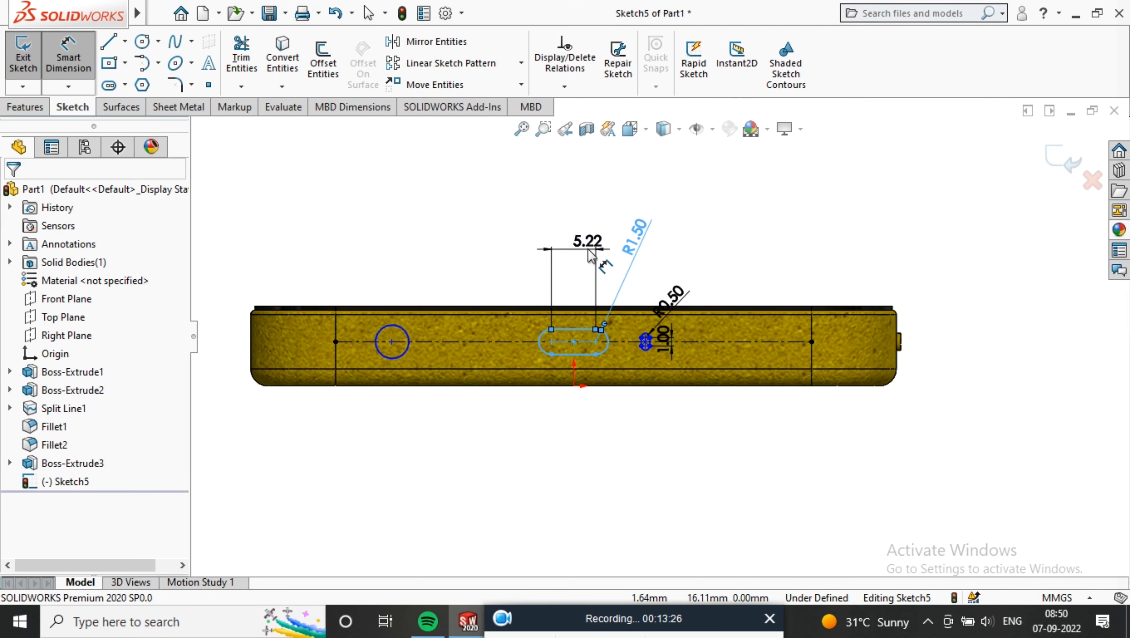
type("5")
key("Return")
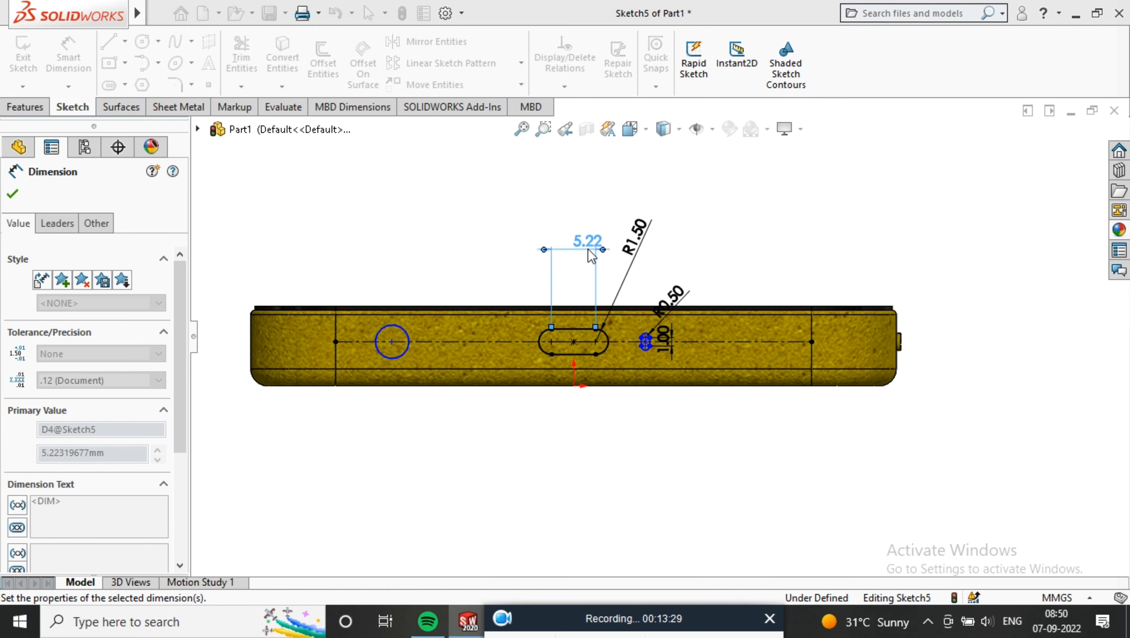
- Set the diameter of the circle on the centerline to 1.5 mm
left_click(404, 330)
left_click(429, 256)
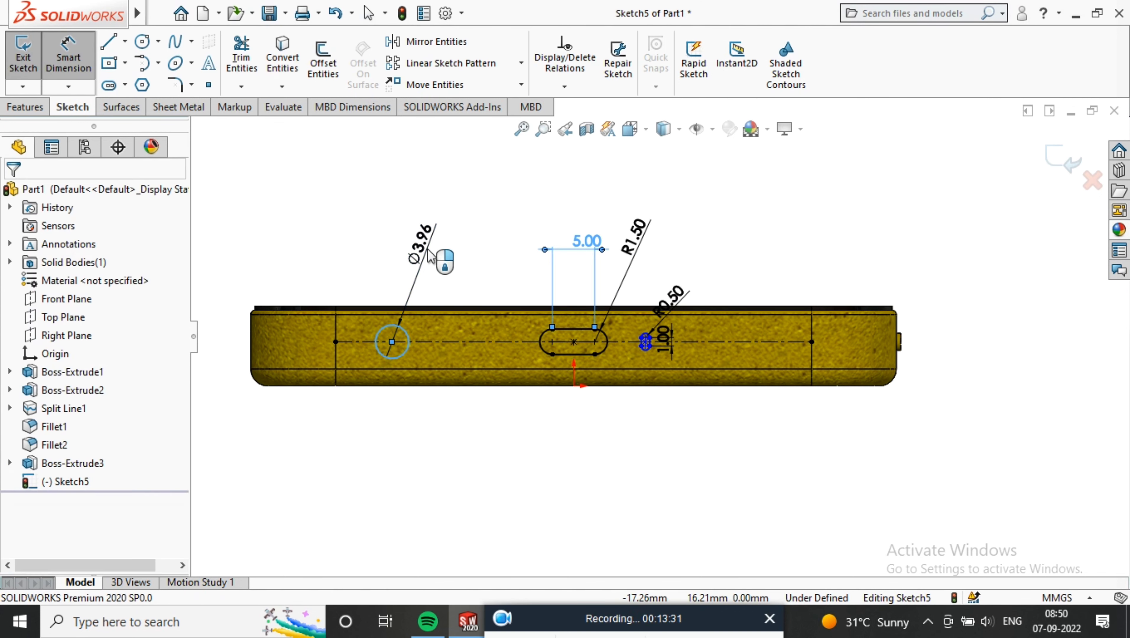
type("1.5")
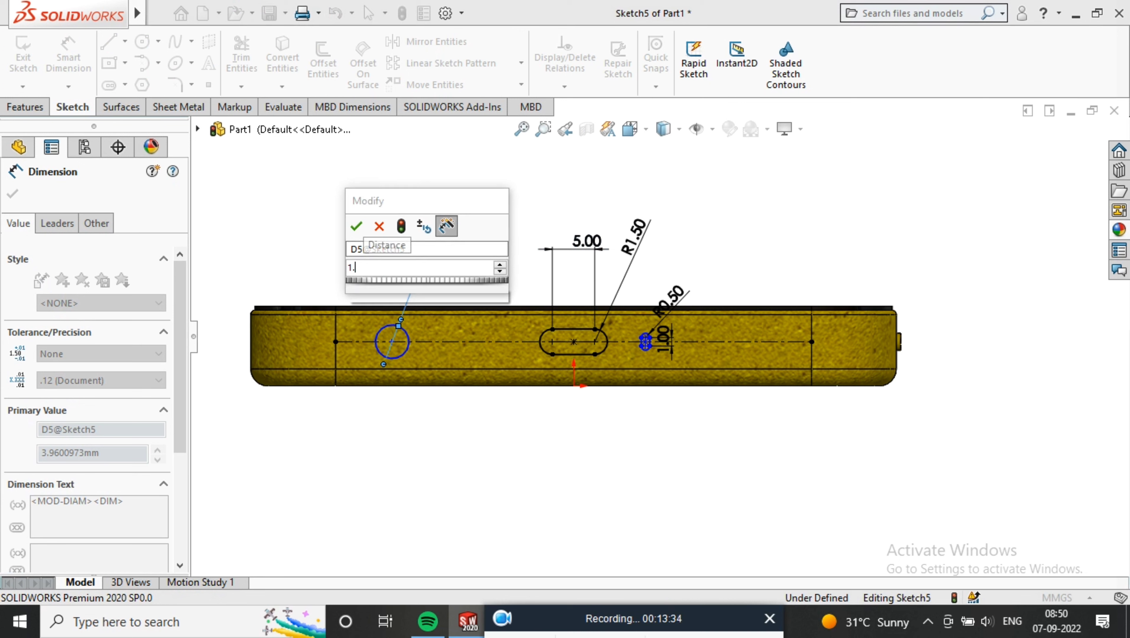
key("Return")
scroll(394, 348, "down", 1)
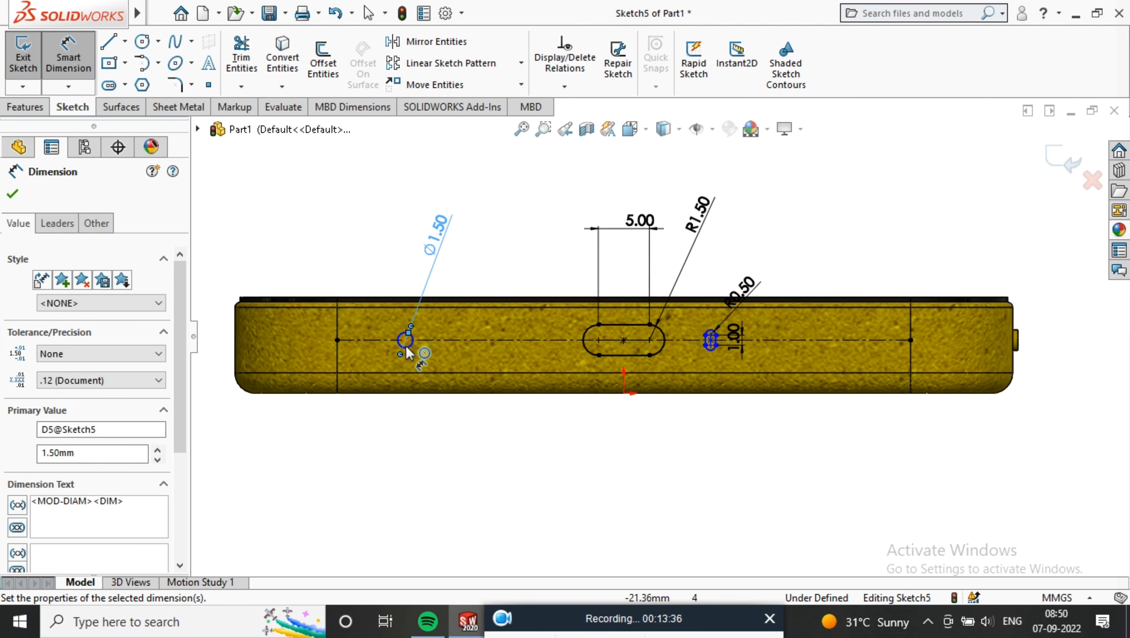
- Set the horizontal distance between the circle's centre and the central slot's left arc centre to 15 mm
left_click(408, 348)
left_click(594, 354)
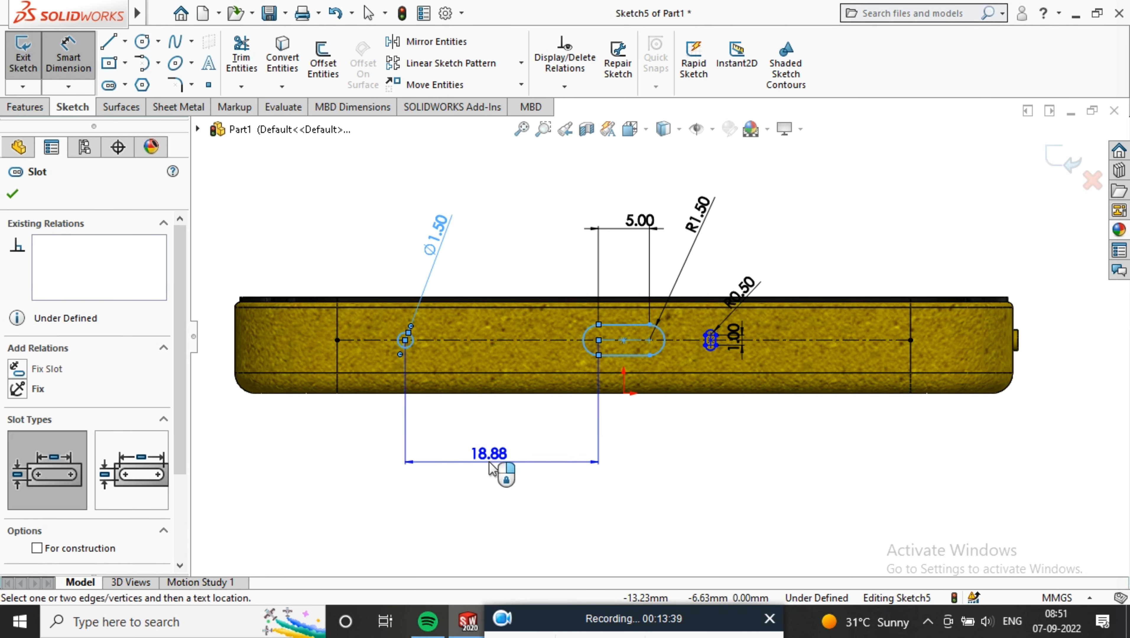
left_click(492, 467)
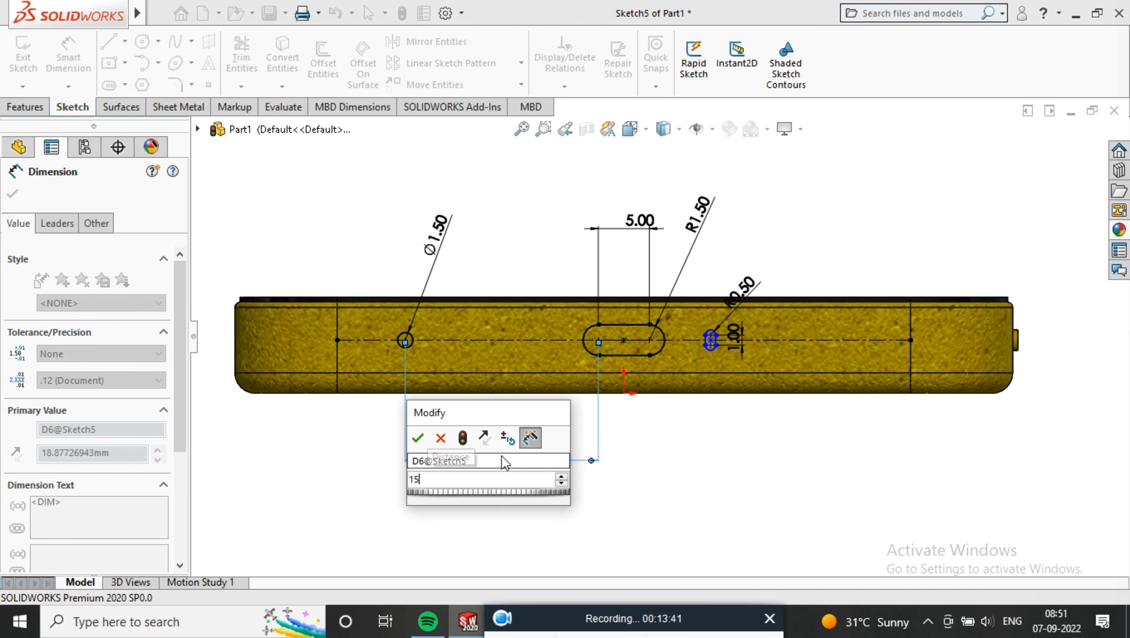
key("Return")
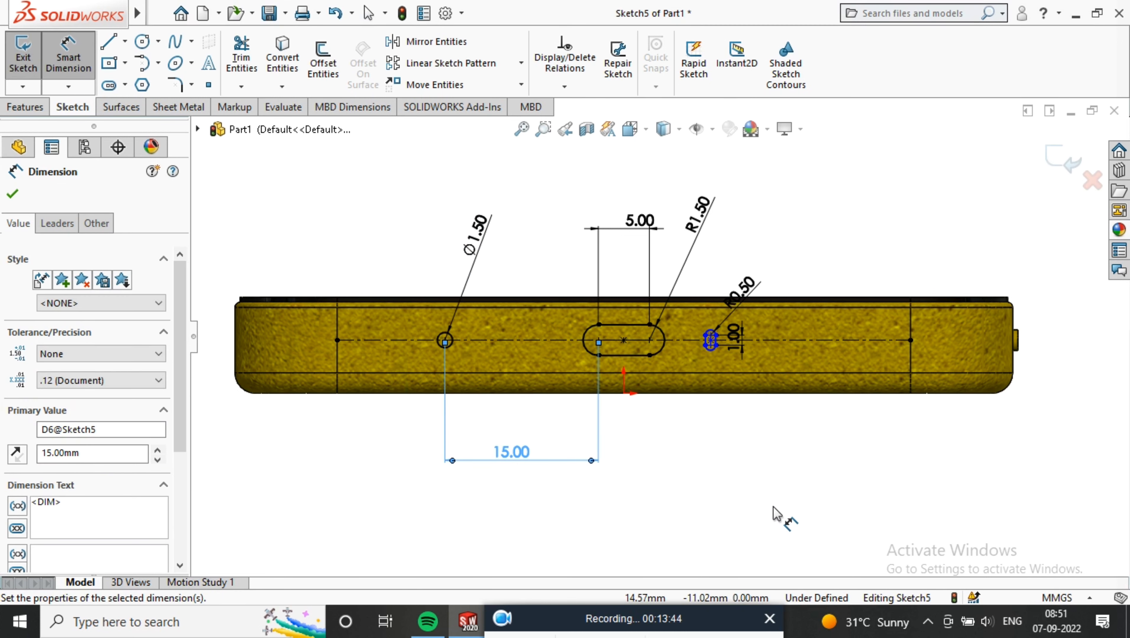
- Set the horizontal distance between the central slot's right arc centre and the small upright slot to 8 mm
scroll(700, 310, "down", 3)
left_click(698, 320)
left_click(548, 308)
scroll(576, 367, "up", 4)
left_click(625, 450)
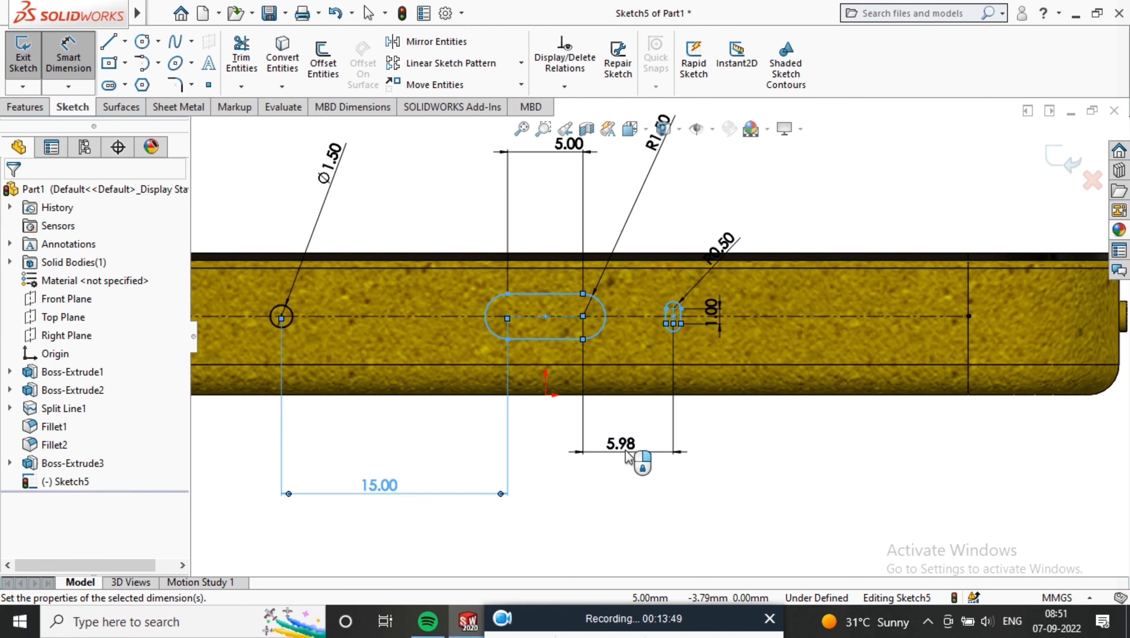
type("8")
key("Return")
scroll(718, 340, "down", 1)
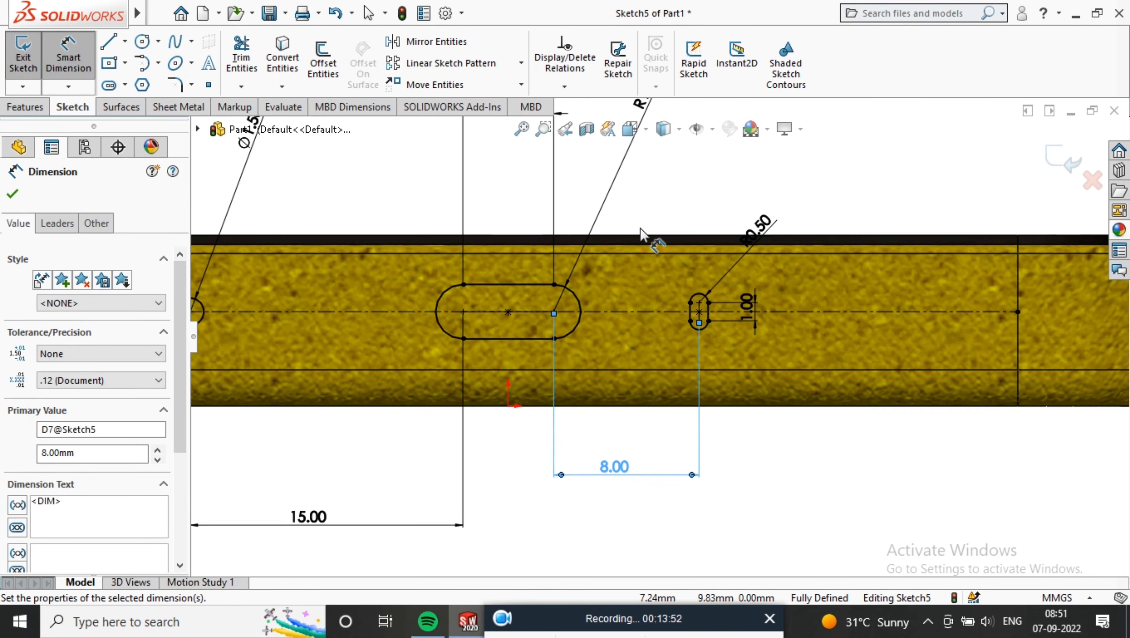
- Create a linear sketch pattern of the small slot along the X-axis with 8 instances at 2 mm spacing, and exit the sketch
scroll(643, 234, "up", 2)
left_click(464, 63)
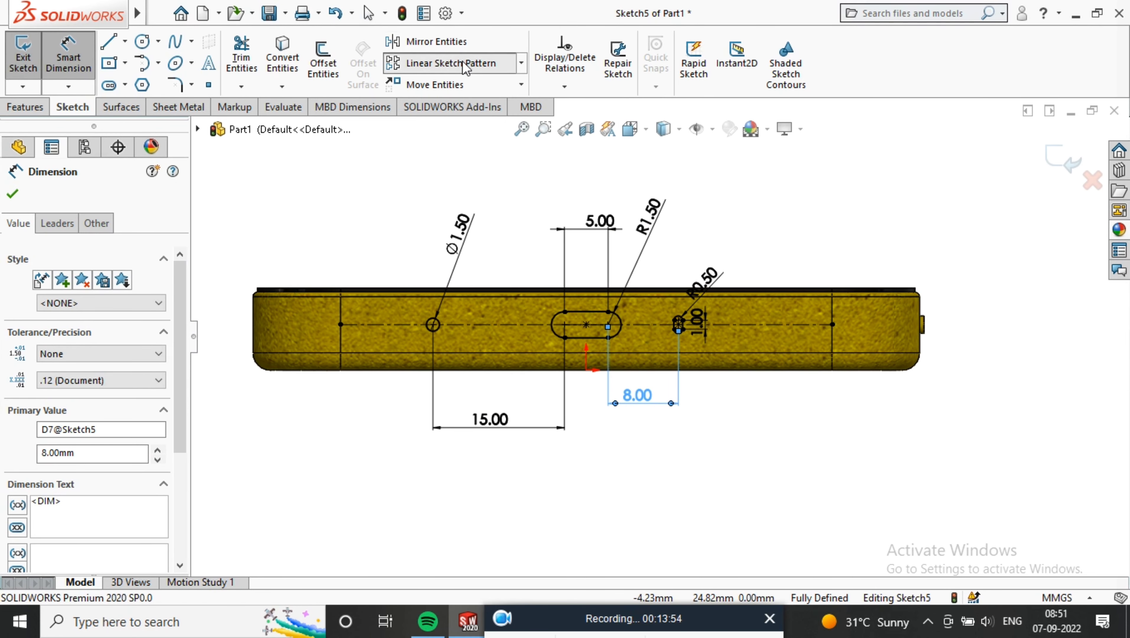
scroll(679, 325, "down", 3)
left_click(677, 360)
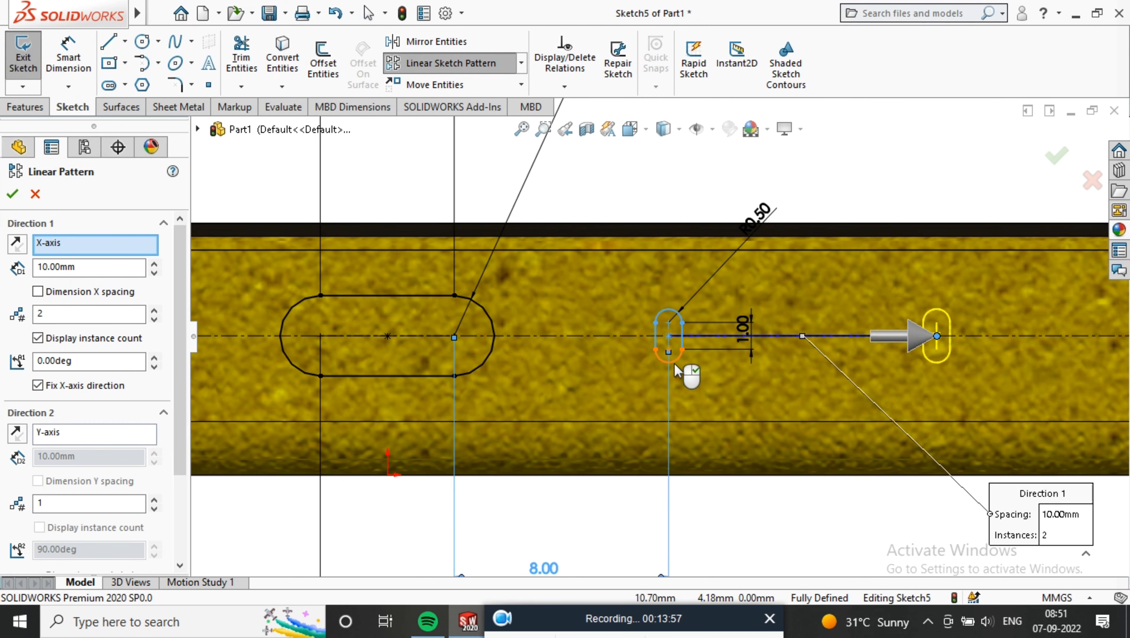
scroll(666, 353, "up", 2)
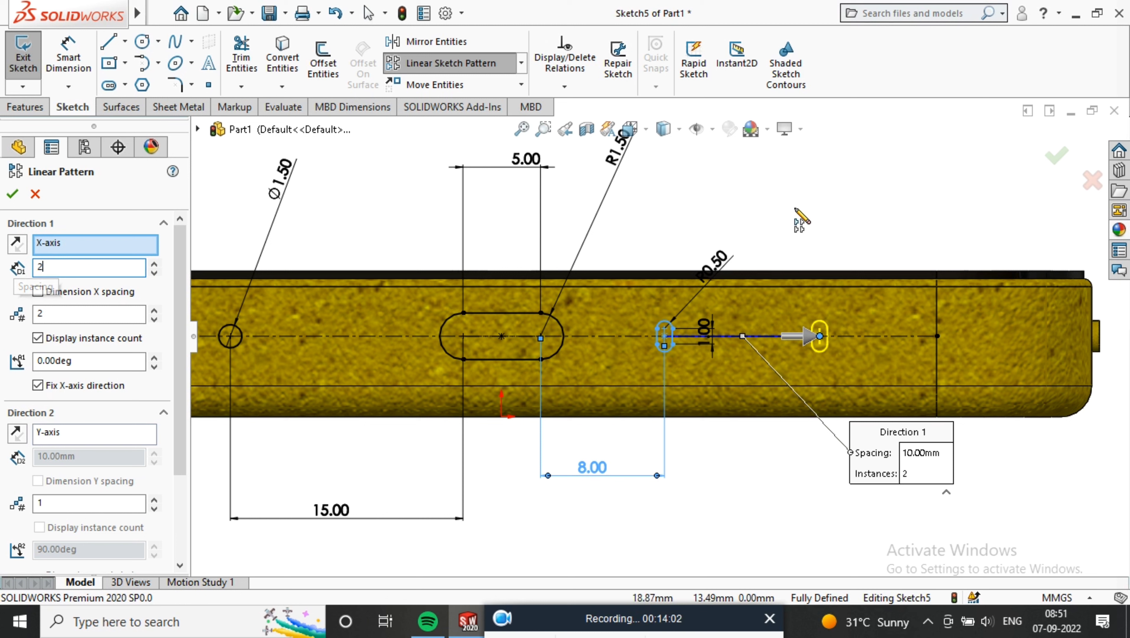
key("Return")
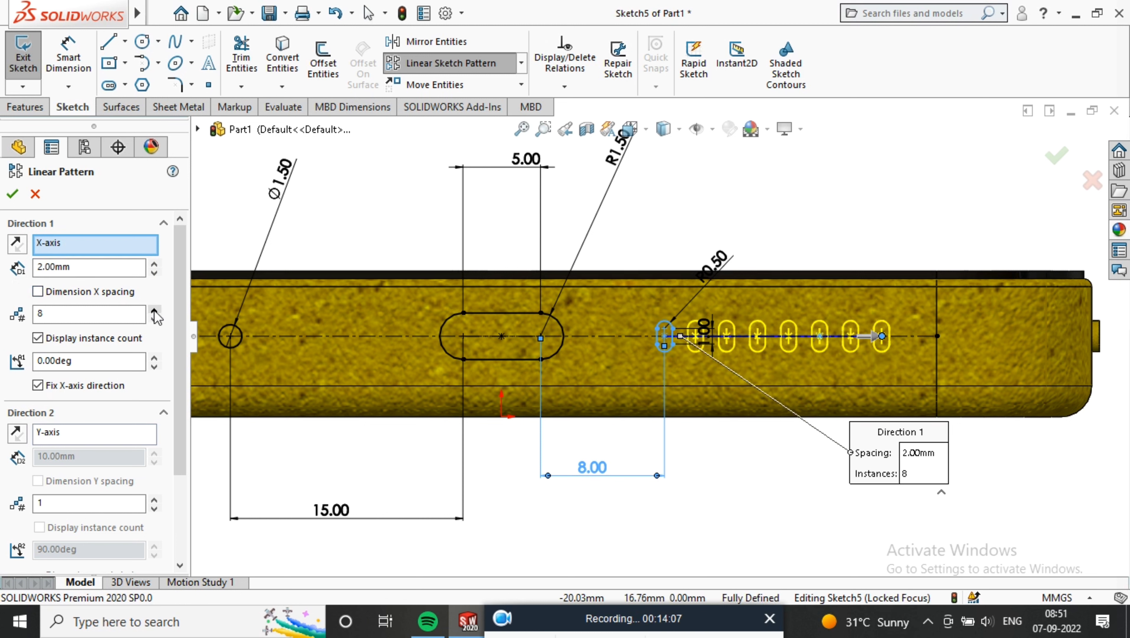
left_click(13, 194)
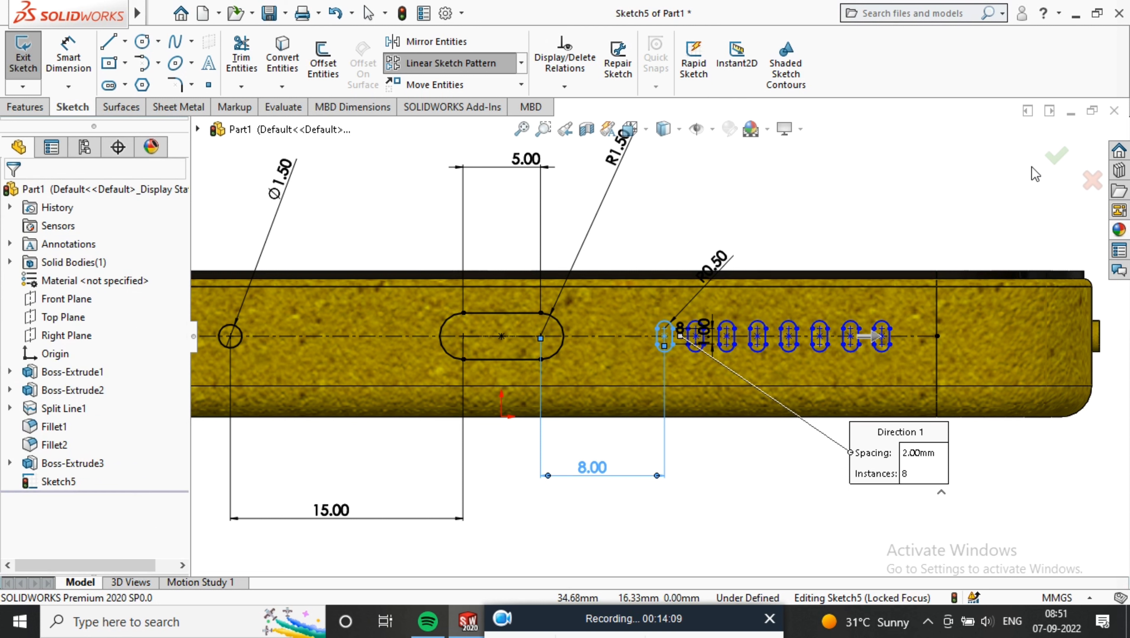
left_click(1055, 156)
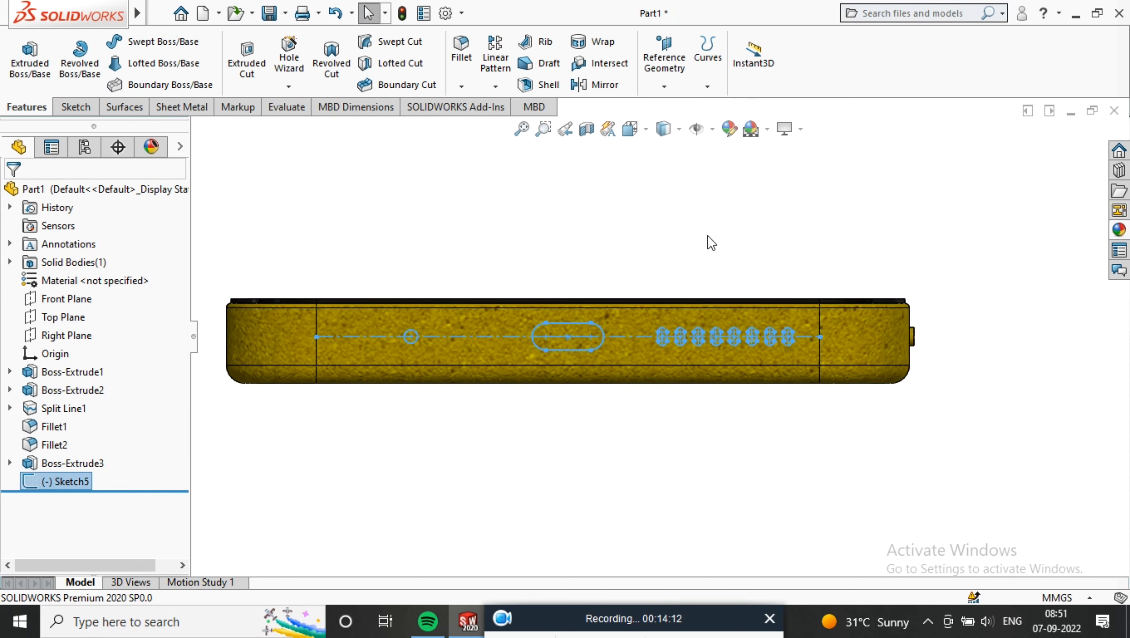
- Cut the port slot, round hole and row of small slots into the end face as a blind extruded cut 0.5 mm deep
left_click(243, 57)
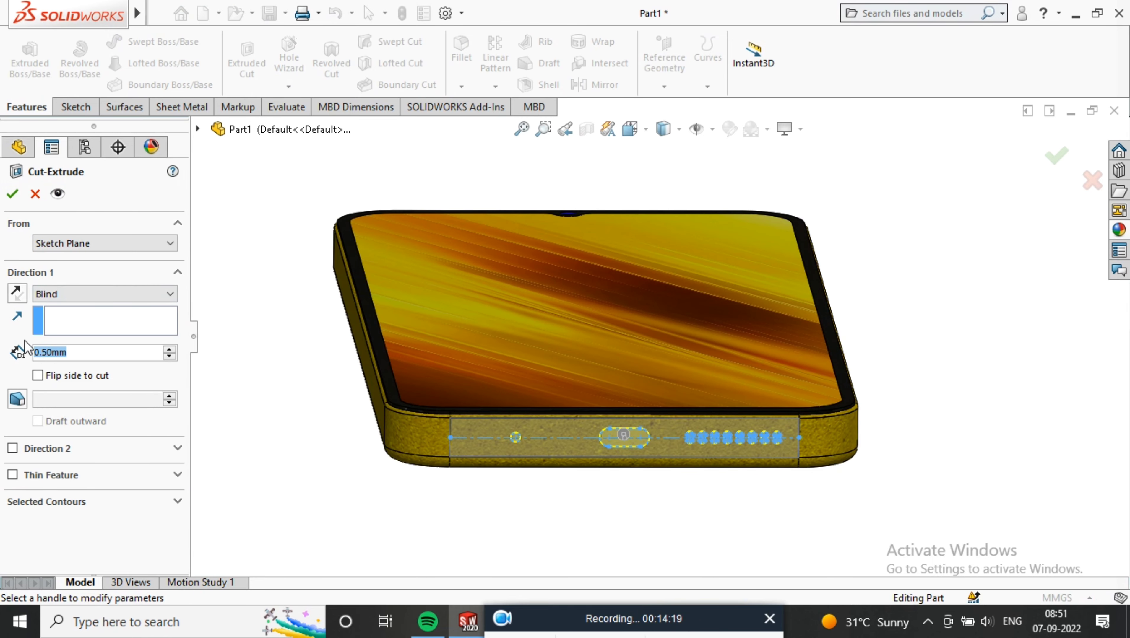
key("Return")
scroll(668, 449, "down", 5)
middle_click_drag(668, 448, 588, 453)
scroll(587, 453, "down", 3)
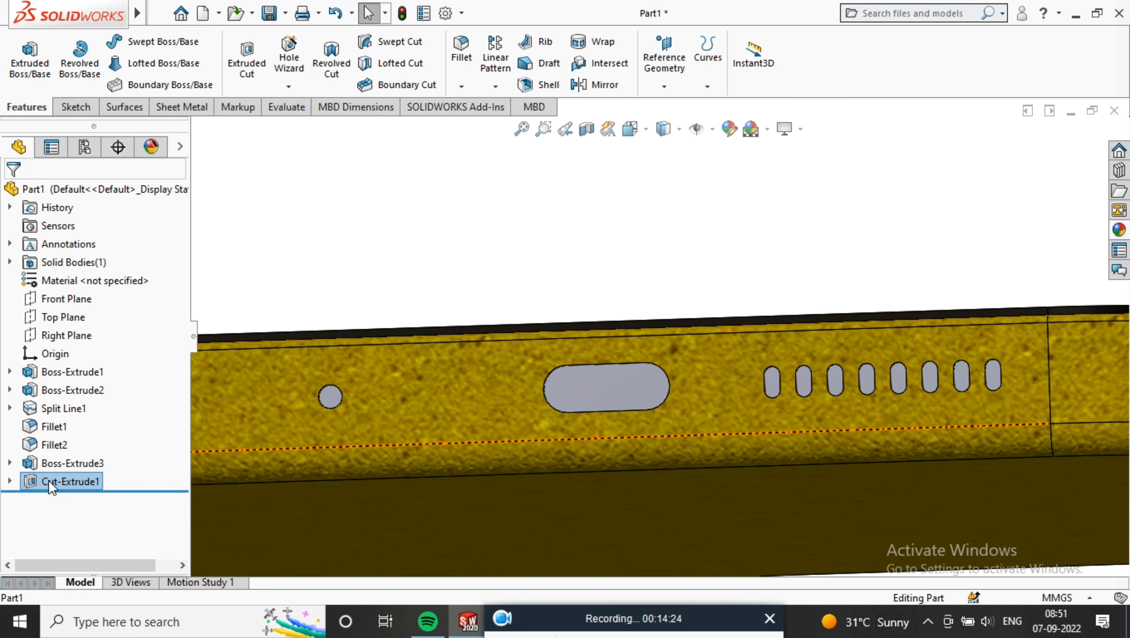
- Edit the extruded cut of the end-face openings and set its blind depth to 5 mm
right_click(67, 481)
left_click(72, 250)
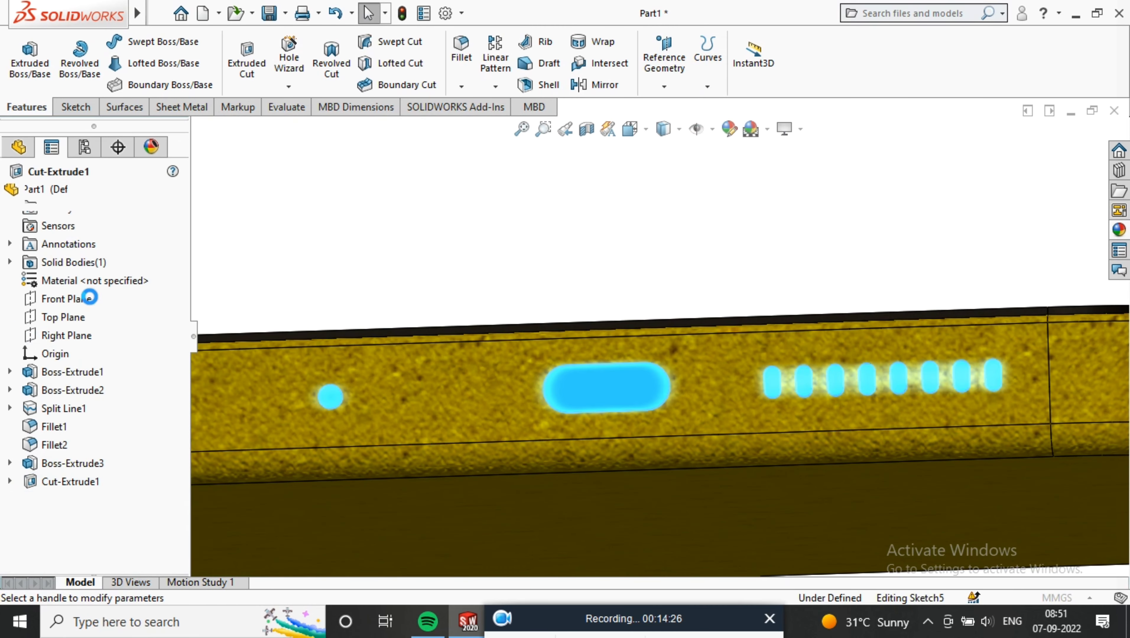
type("5")
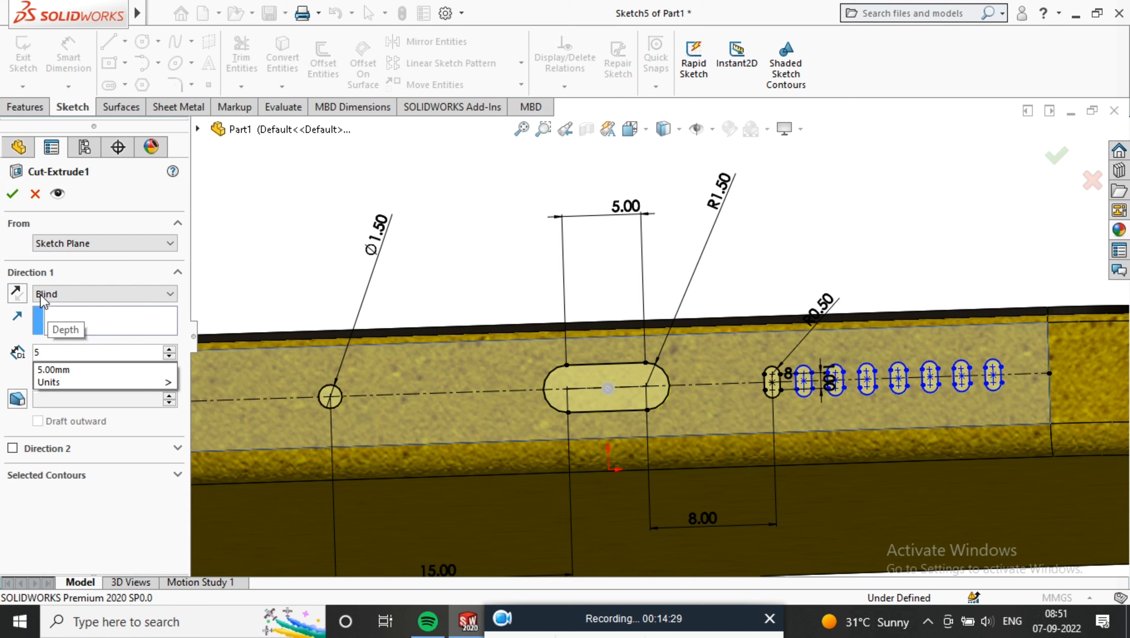
left_click(17, 195)
scroll(792, 392, "up", 2)
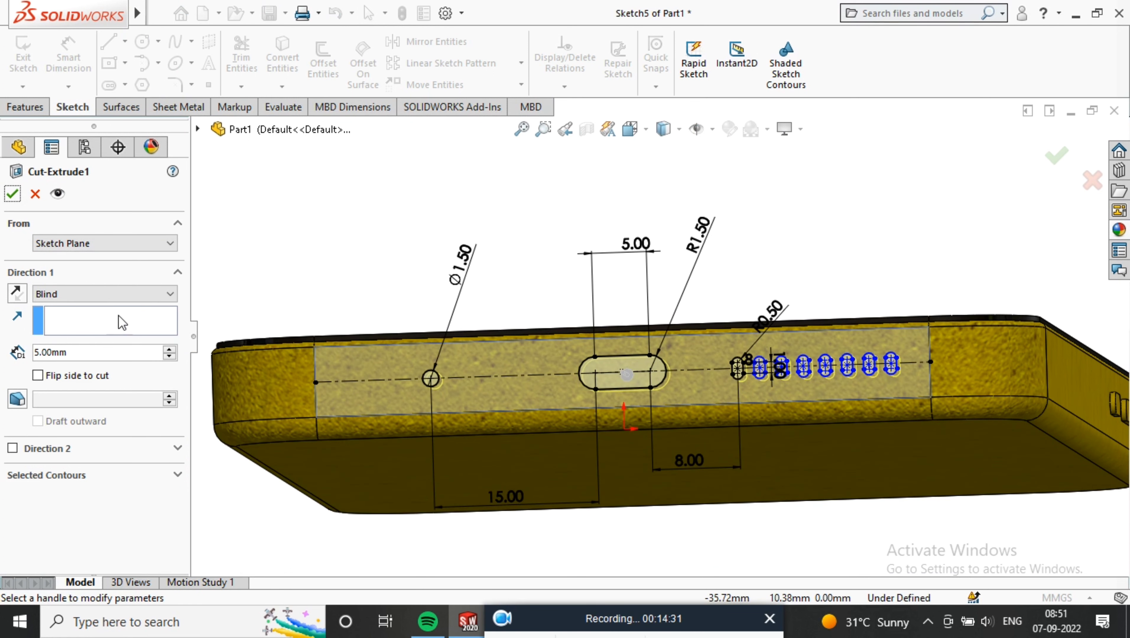
left_click(13, 193)
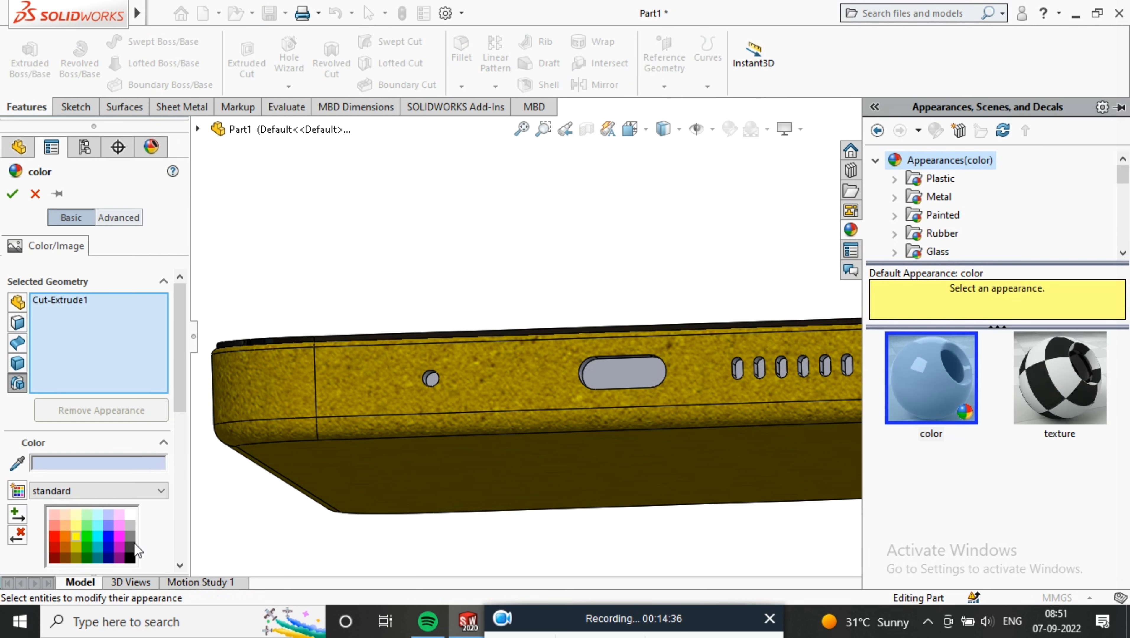
- Apply a black colour from the standard swatches to the extruded cut feature
left_click(130, 558)
left_click(12, 194)
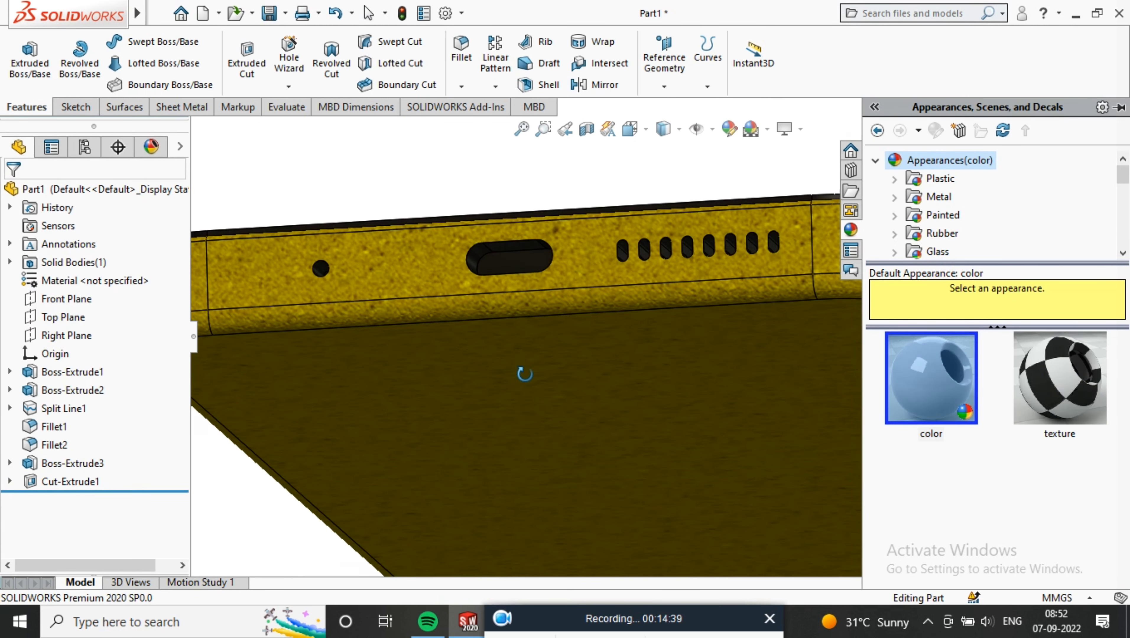
middle_click_drag(524, 373, 636, 287)
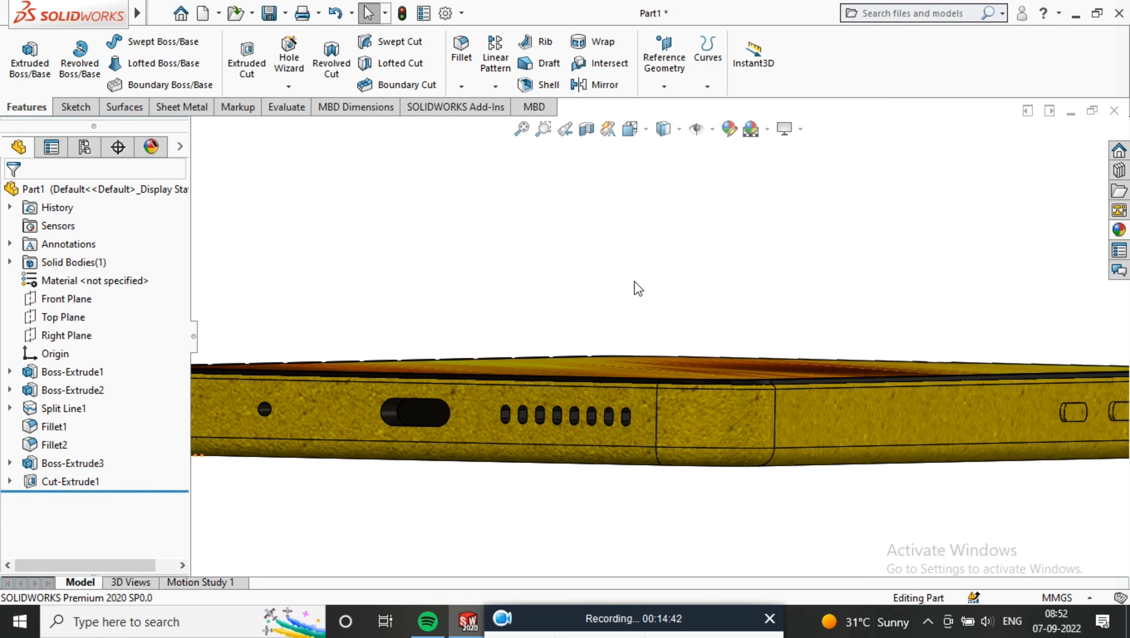
- Open a new sketch on the floor face of the central port slot, viewed normal to that face
scroll(435, 427, "down", 2)
middle_click_drag(442, 383, 471, 387)
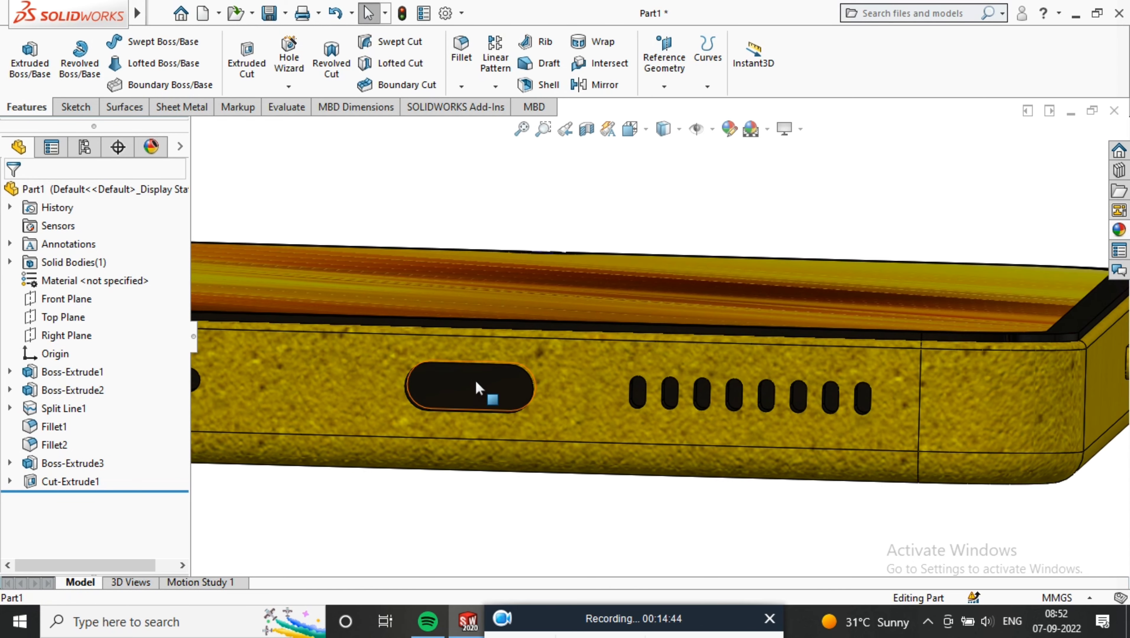
left_click(476, 380)
left_click(627, 330)
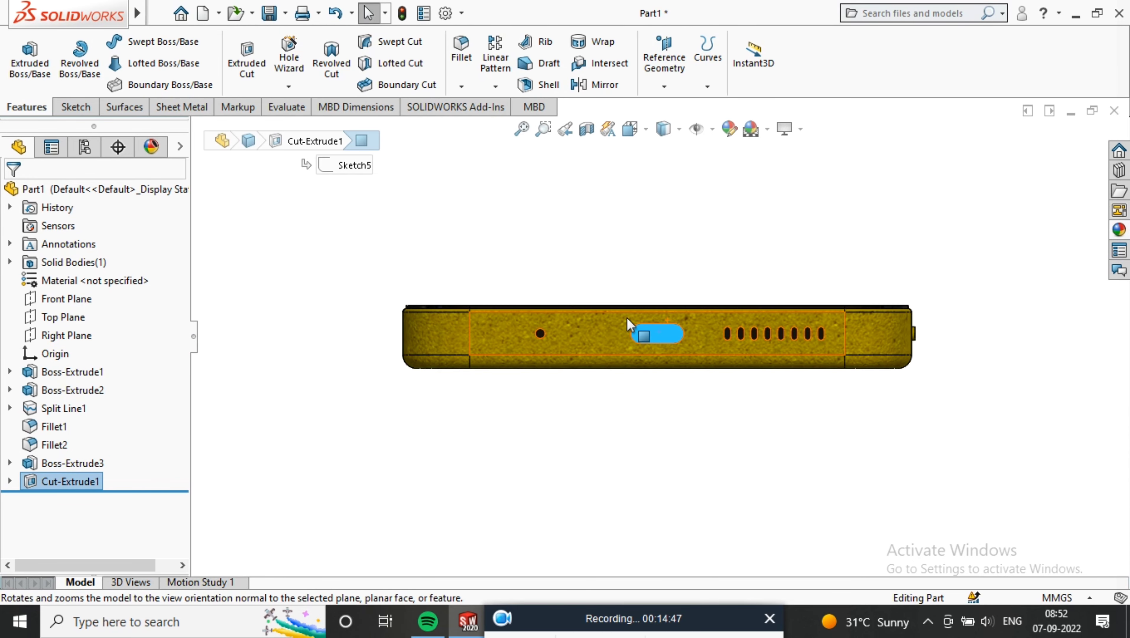
right_click(630, 412)
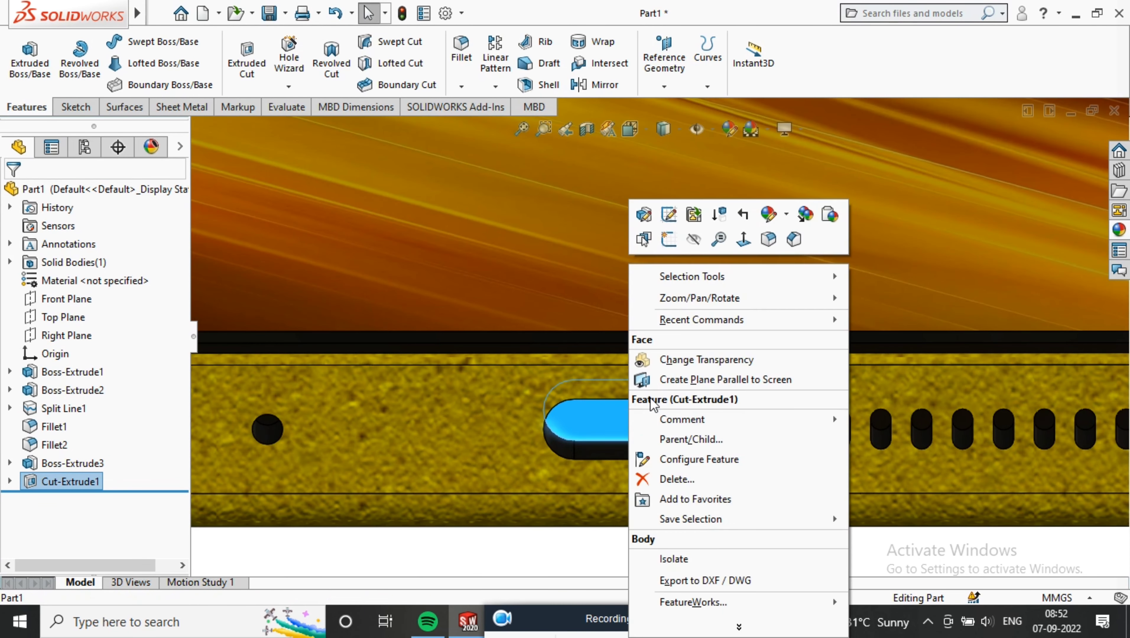
left_click(726, 241)
right_click(658, 340)
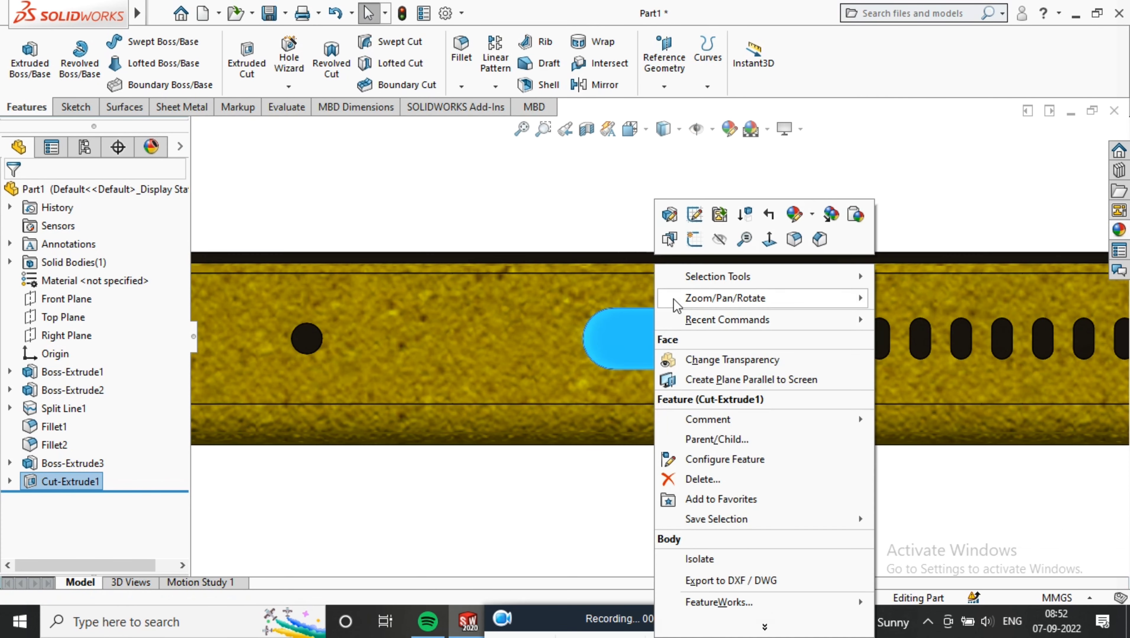
left_click(681, 234)
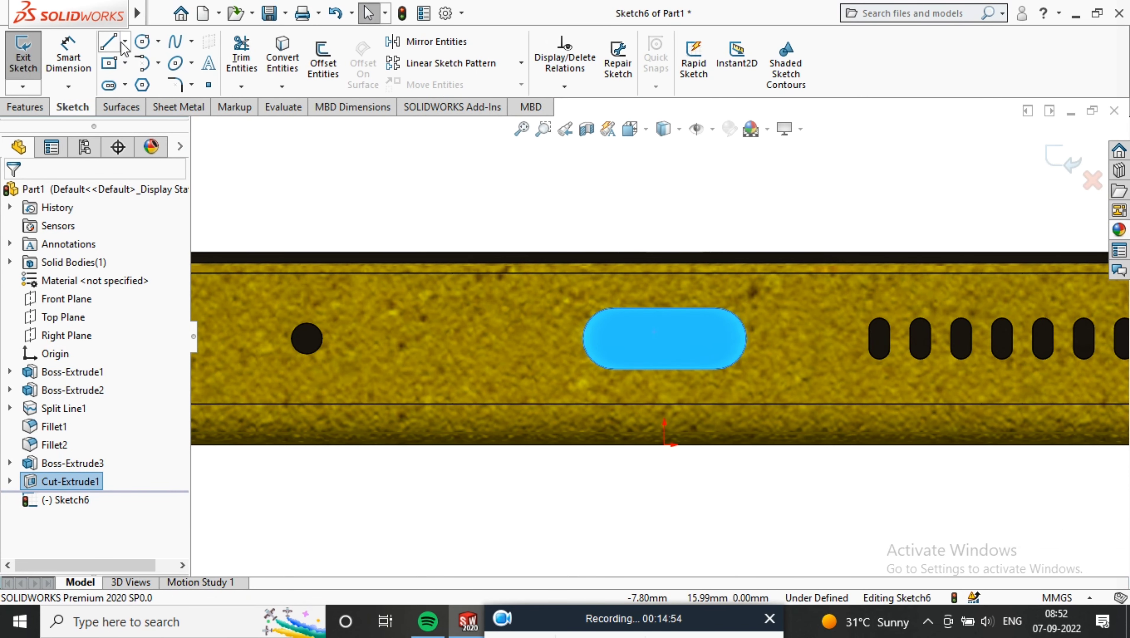
- Sketch a horizontal centerline across the slot floor, joining the outermost points of its two end arcs
left_click(122, 41)
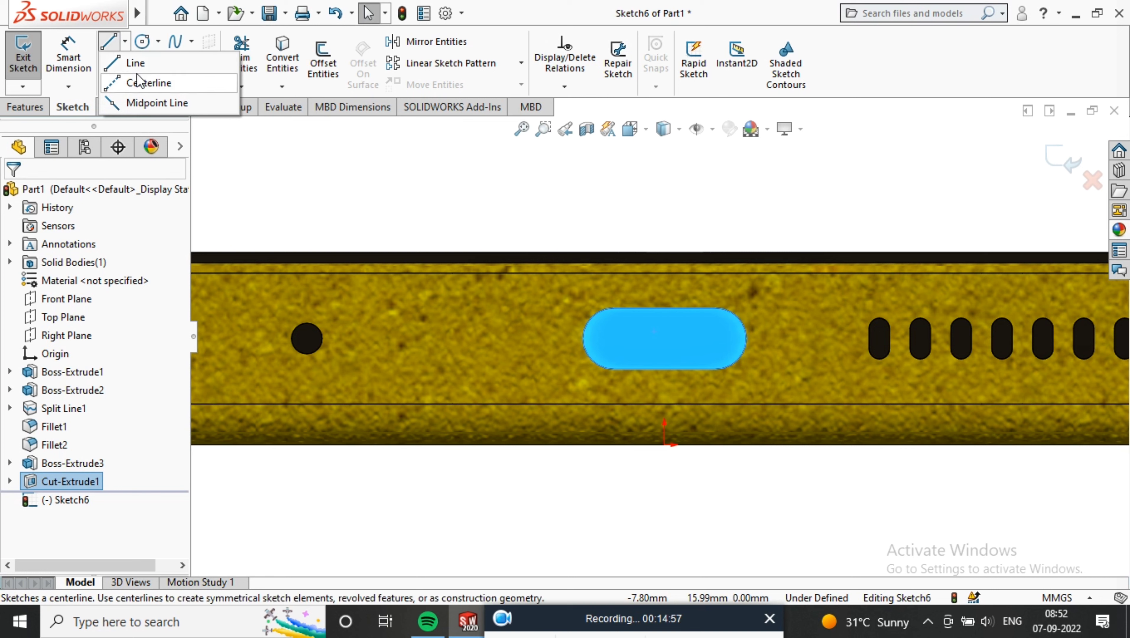
left_click(142, 79)
left_click(582, 338)
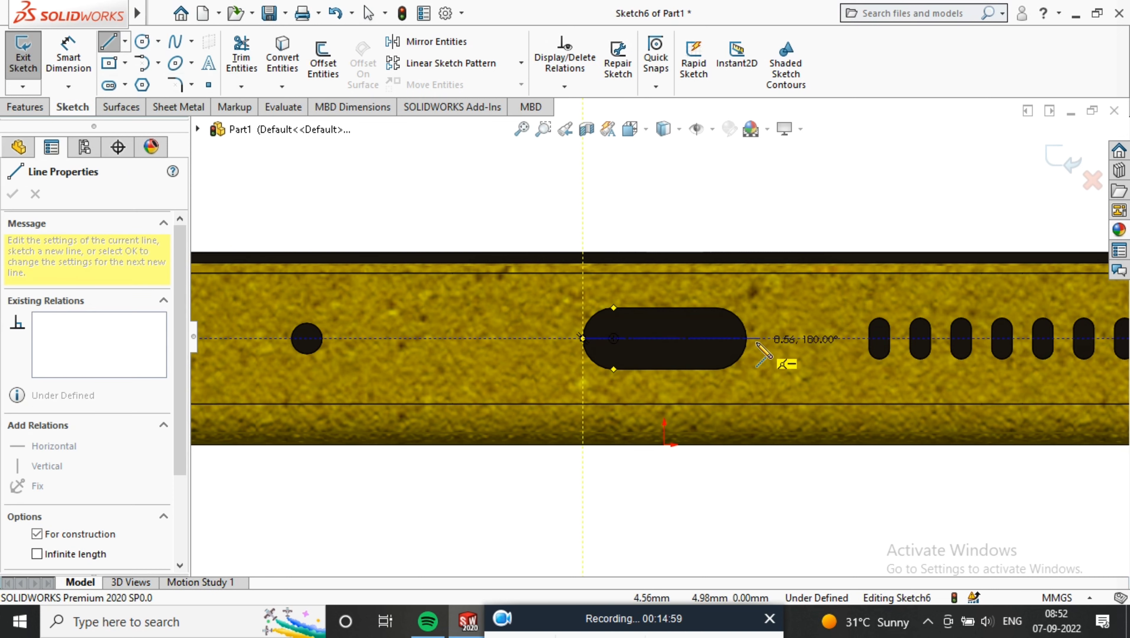
left_click(746, 338)
right_click(722, 203)
left_click(771, 219)
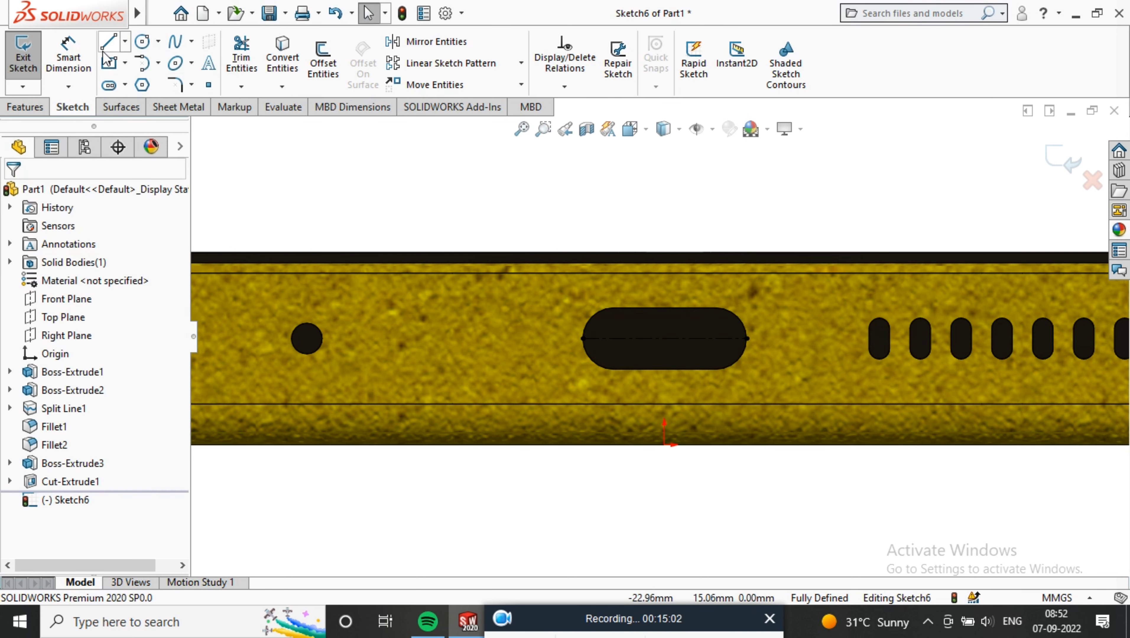
- Sketch a center rectangle about 3.83 mm by 1.59 mm at the midpoint of the slot's centerline
left_click(108, 63)
left_click(664, 339)
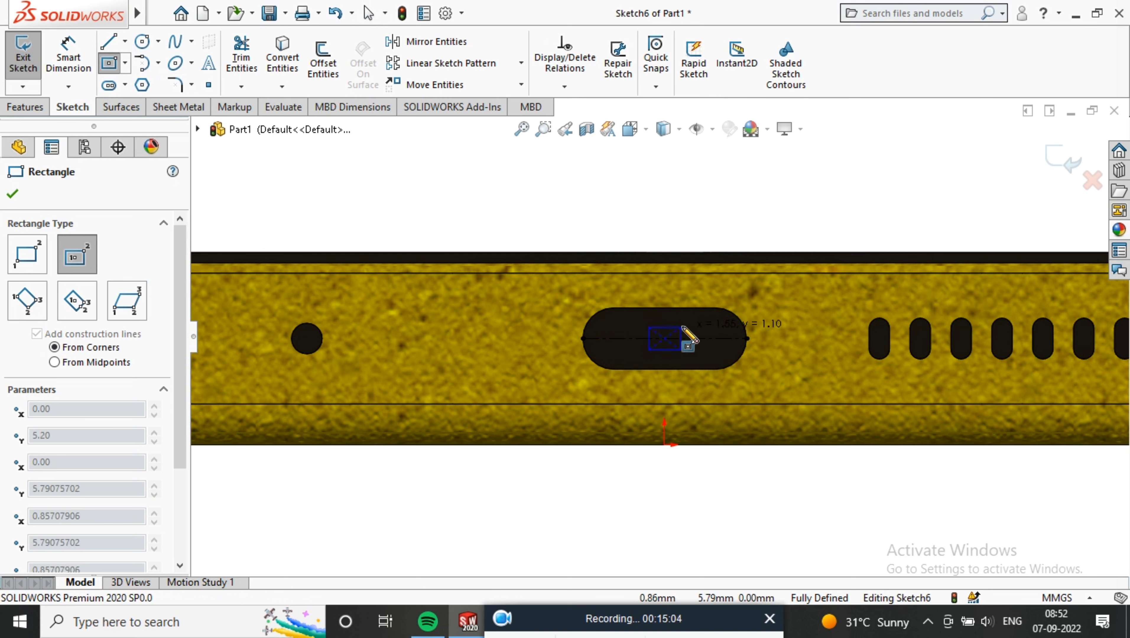
left_click(705, 322)
- Set the height of the rectangle inside the slot to 0.5 mm
left_click(68, 54)
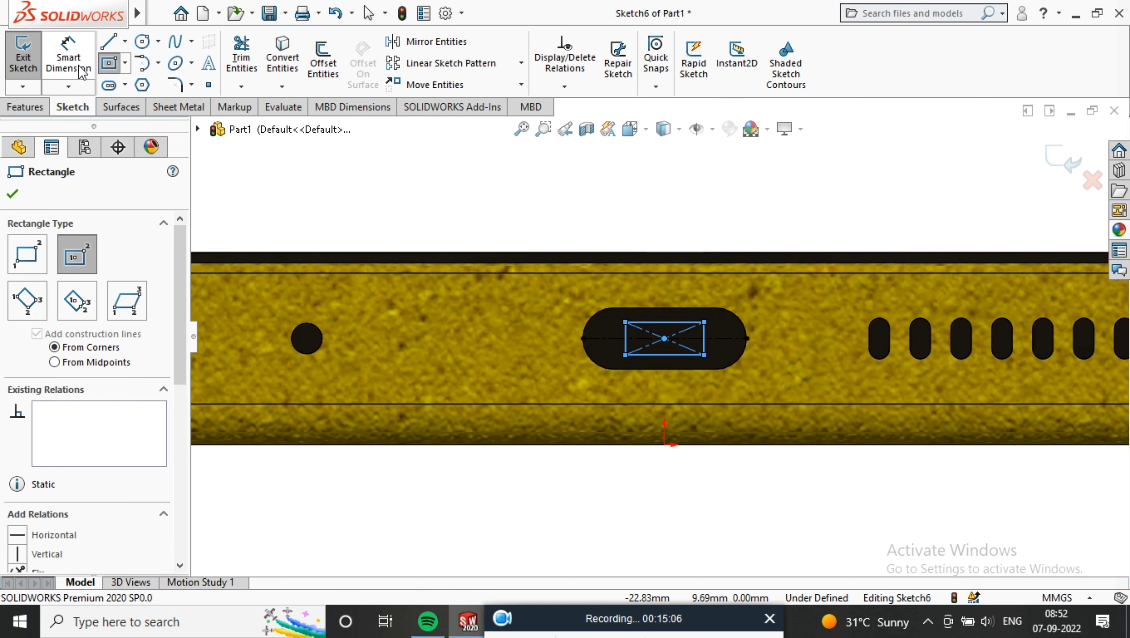
left_click(705, 339)
left_click(820, 325)
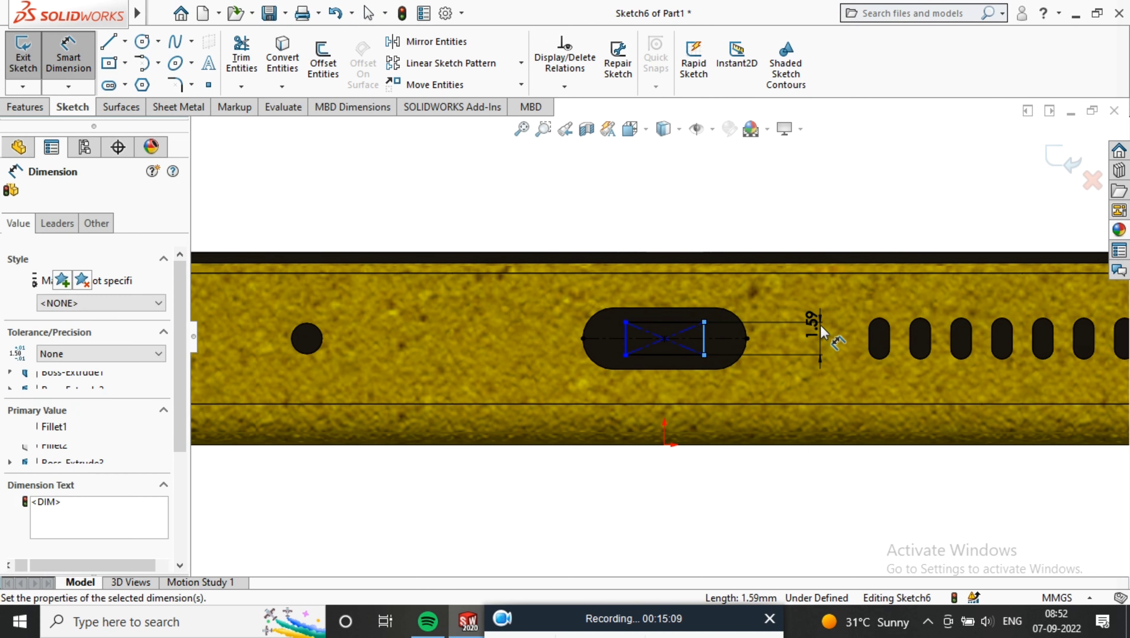
type(".5")
key("Return")
- Set the width of the rectangle inside the slot to 5 mm and finish dimensioning
scroll(675, 342, "down", 3)
left_click(670, 341)
scroll(670, 340, "up", 3)
left_click(675, 192)
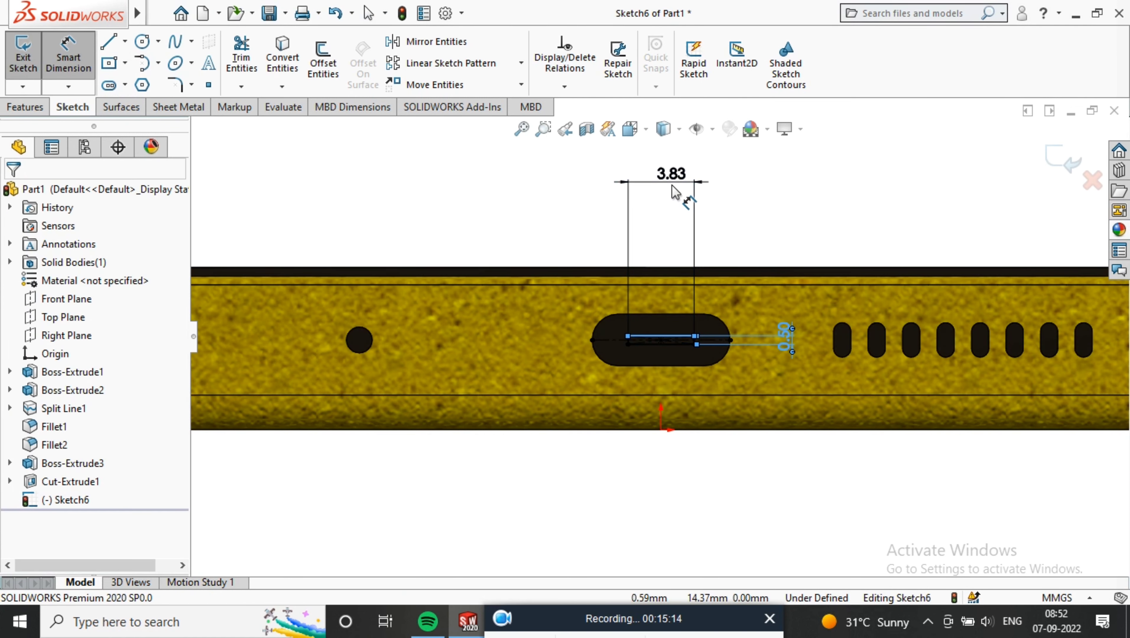
type("5")
key("Return")
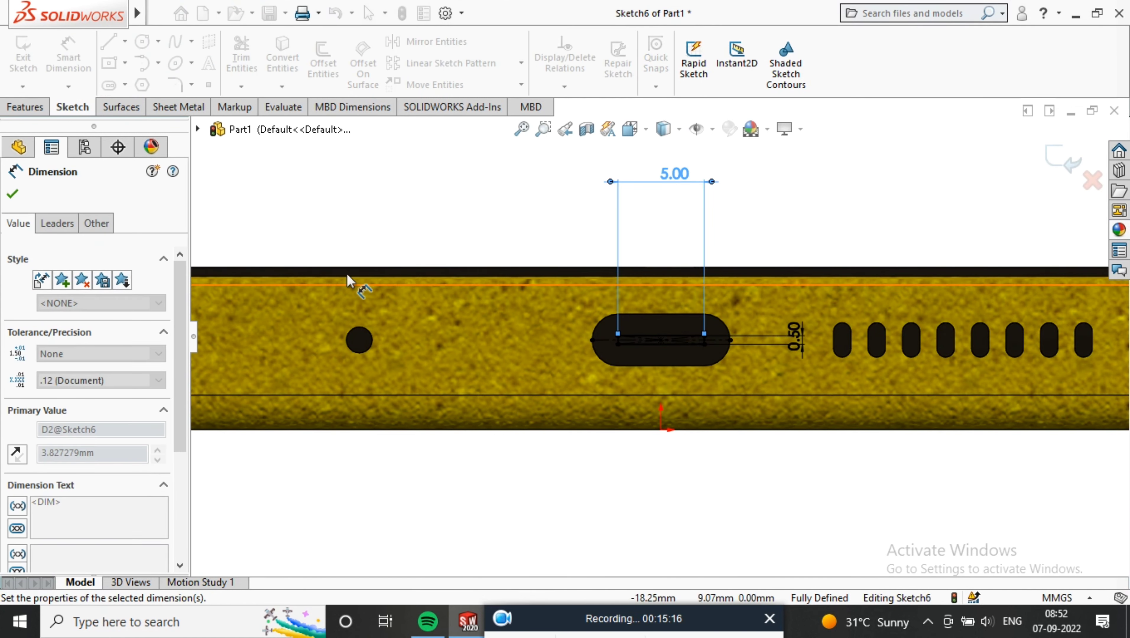
left_click(12, 195)
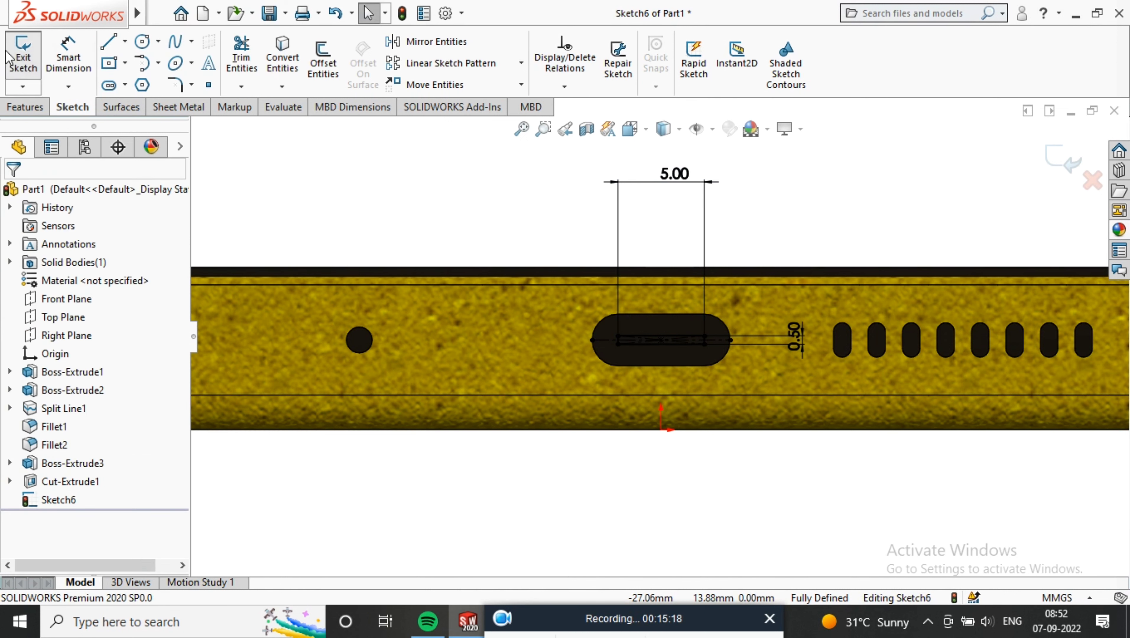
- Extrude the thin rectangle as a blind, merged boss 4.5 mm deep to form the connector tongue inside the slot
left_click(17, 110)
left_click(30, 57)
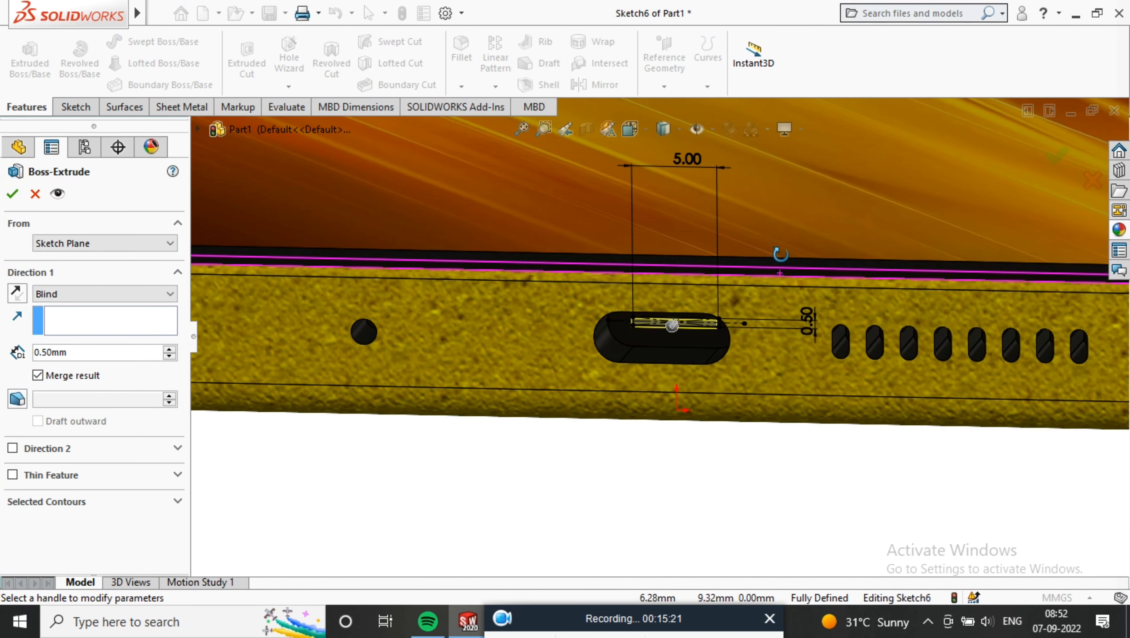
left_click(80, 353)
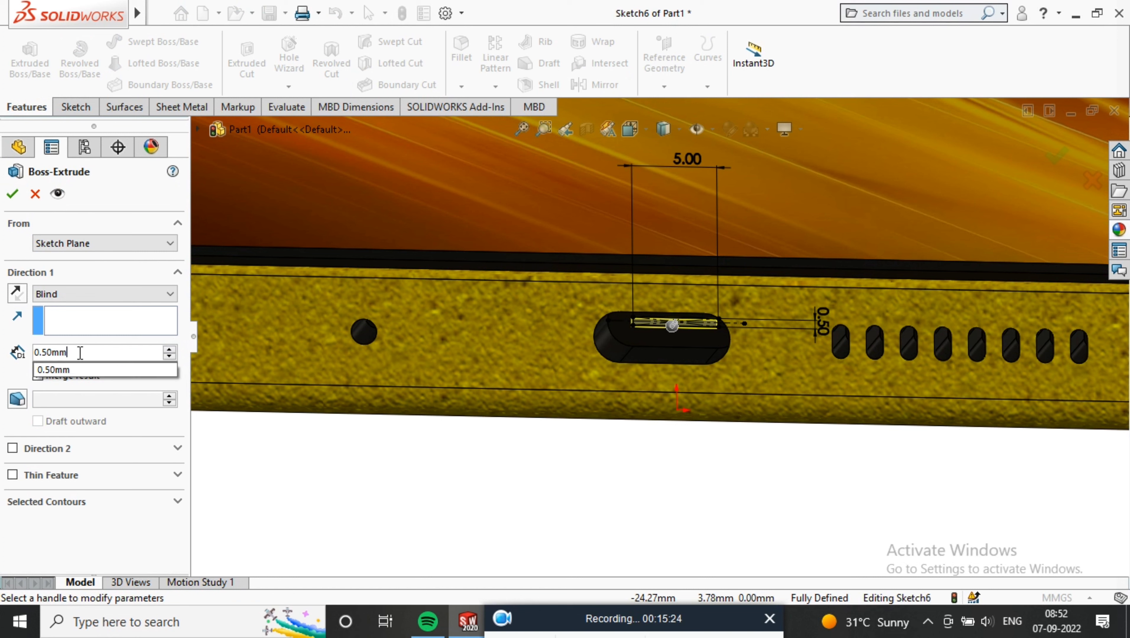
type("4.5")
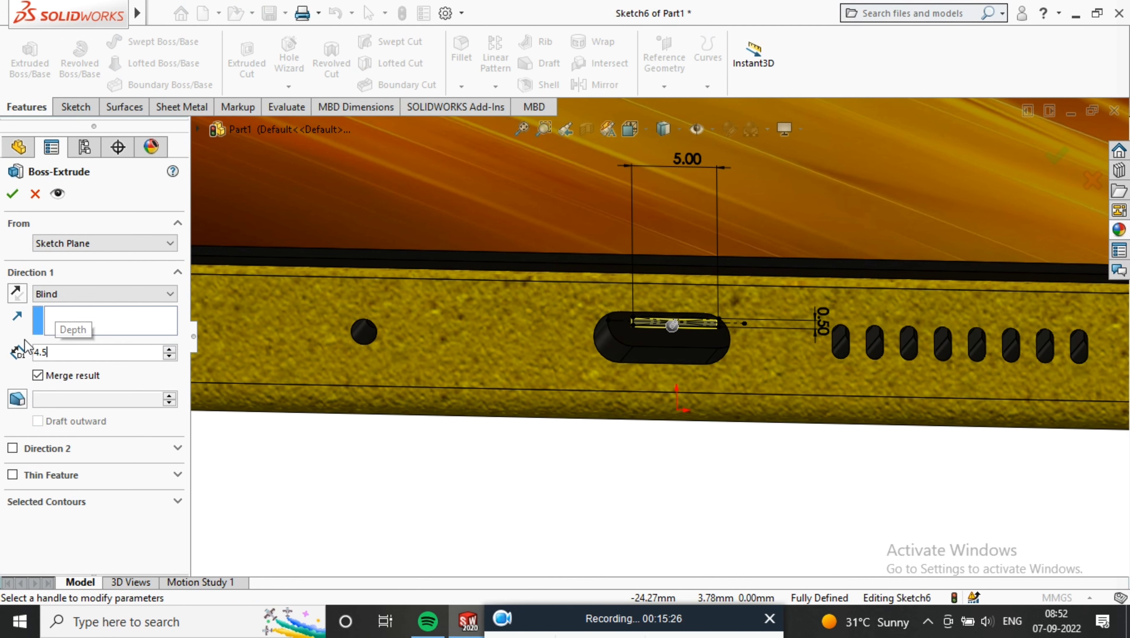
key("Return")
left_click(12, 193)
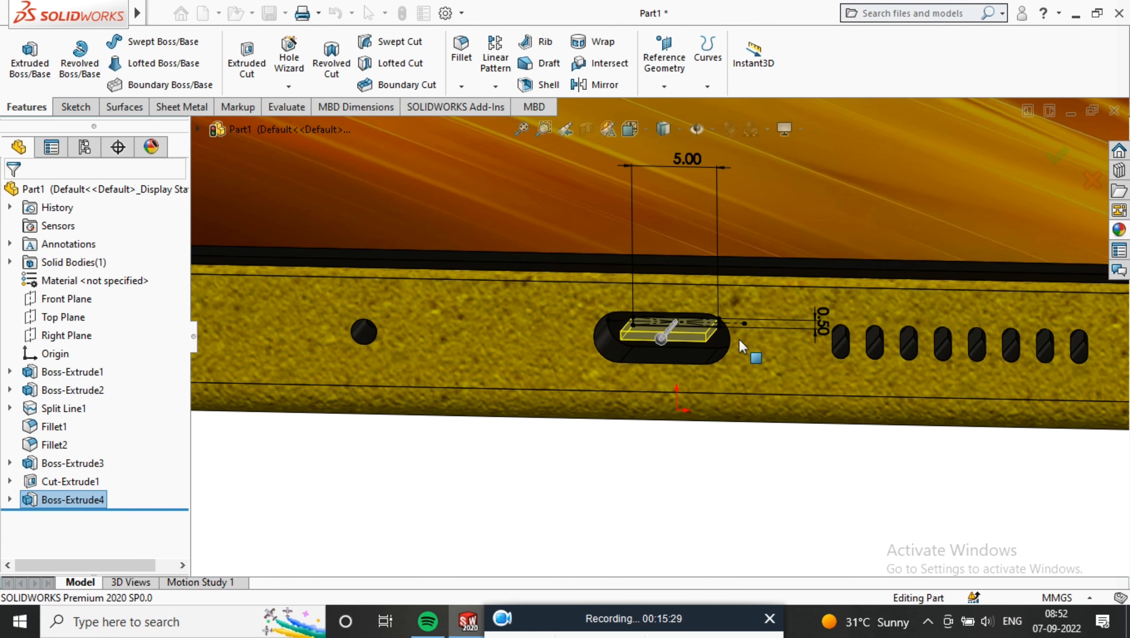
- Open a new sketch on the upper flat face of the connector tongue inside the port slot
scroll(651, 320, "down", 5)
scroll(665, 317, "down", 3)
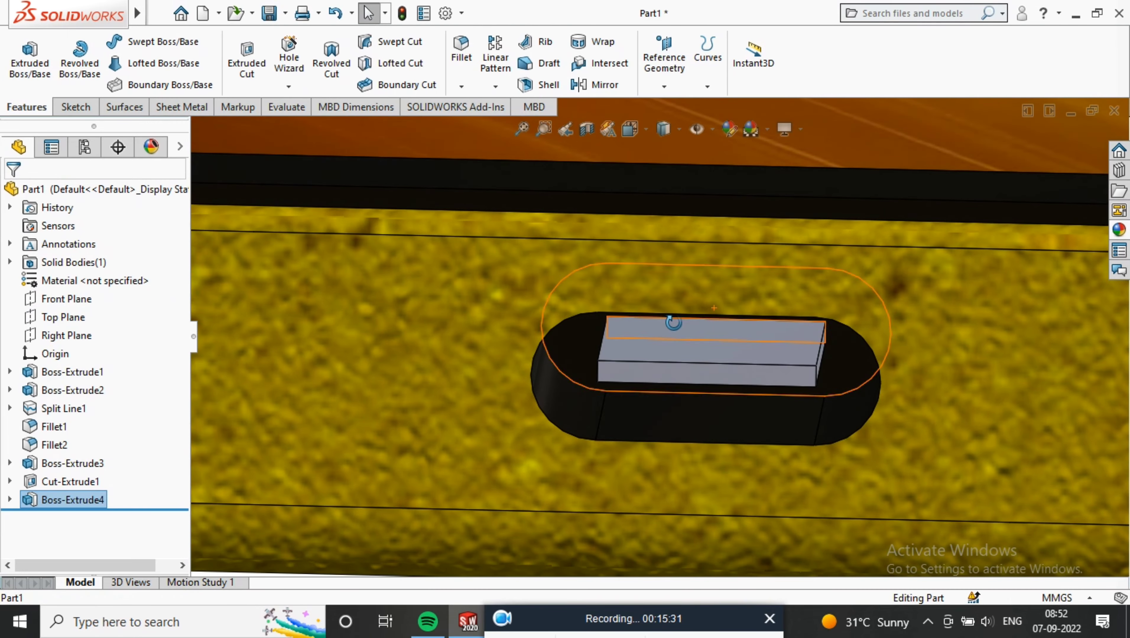
left_click(667, 342)
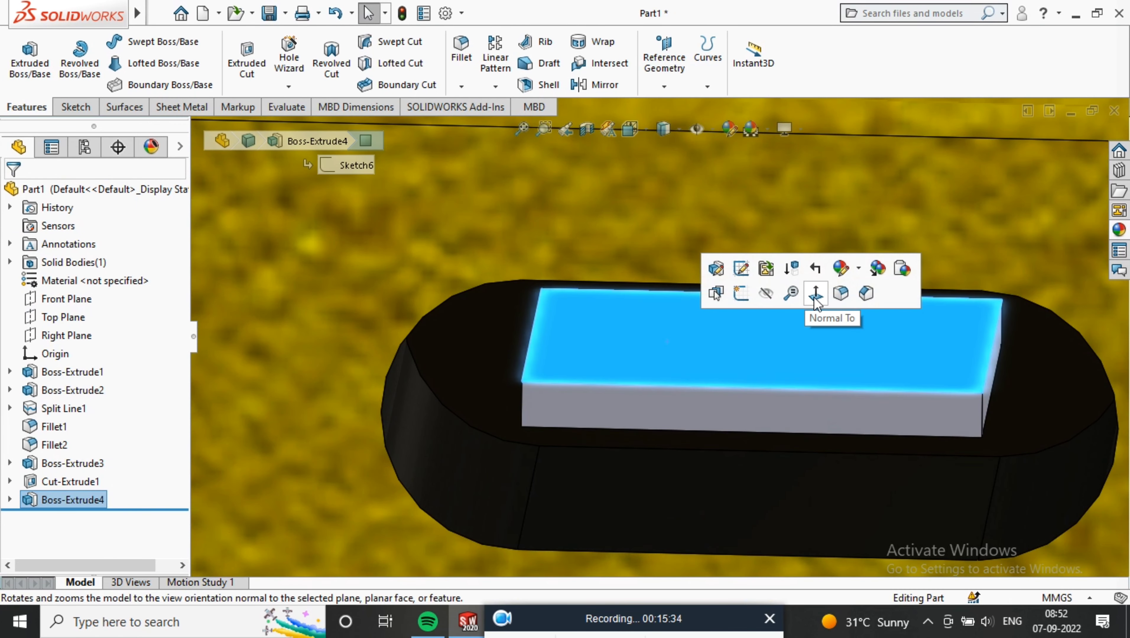
left_click(815, 297)
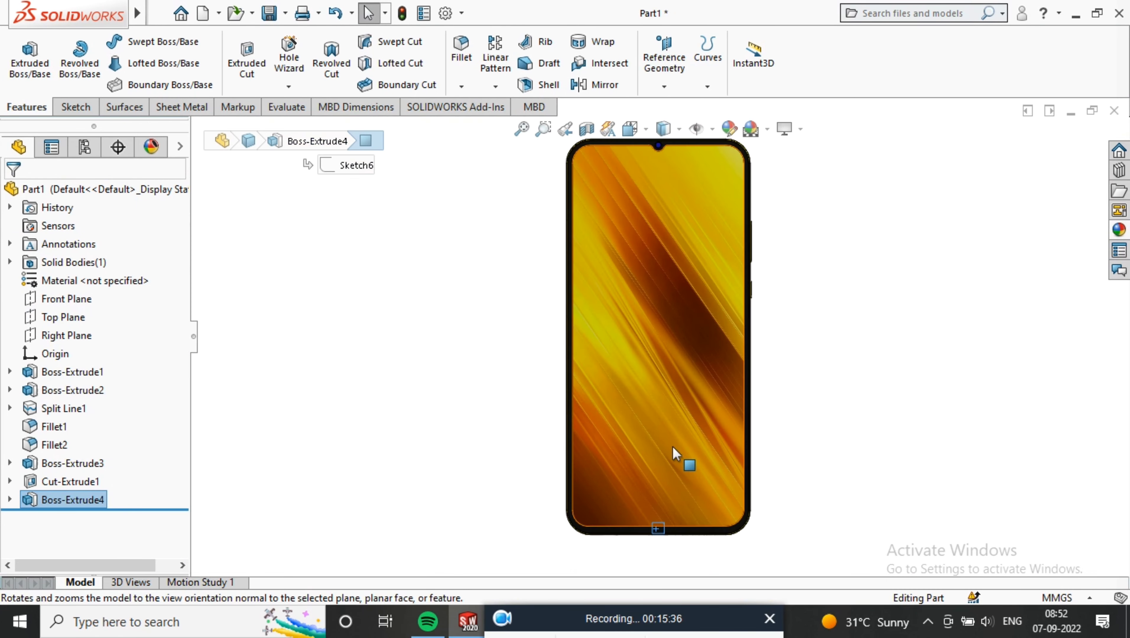
scroll(661, 496, "down", 4)
middle_click_drag(661, 497, 689, 467)
scroll(666, 412, "down", 8)
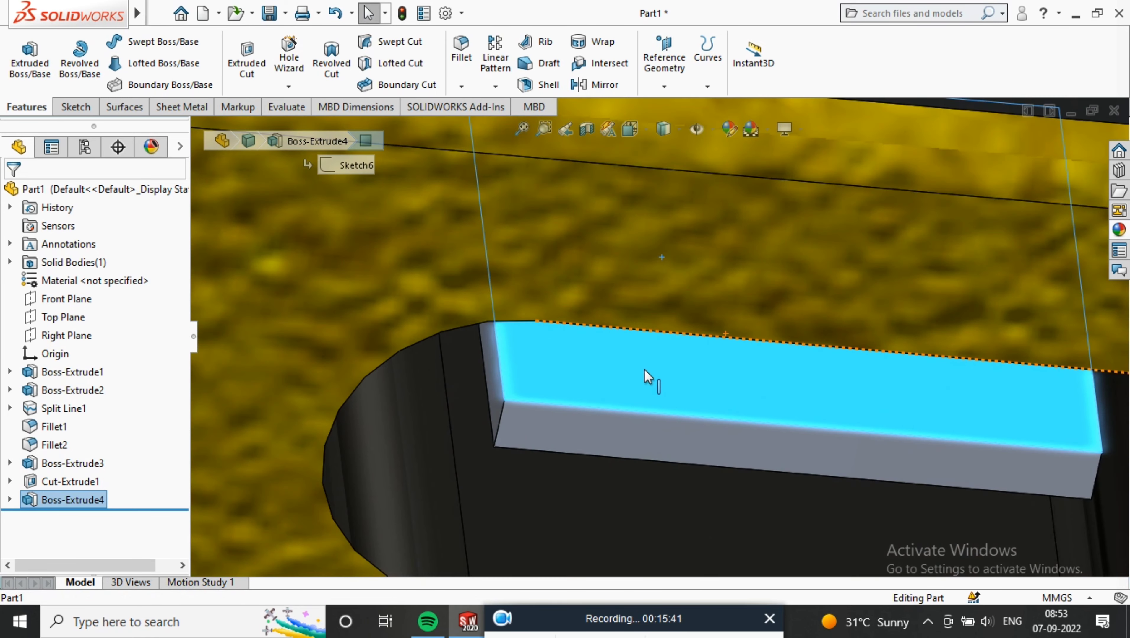
right_click(643, 262)
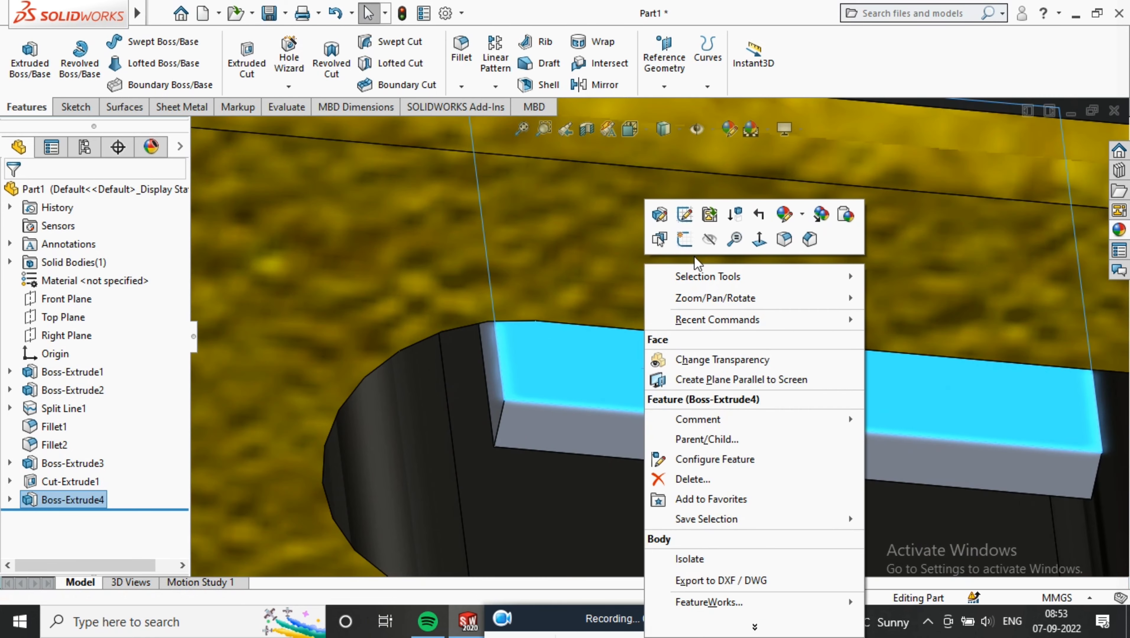
left_click(684, 241)
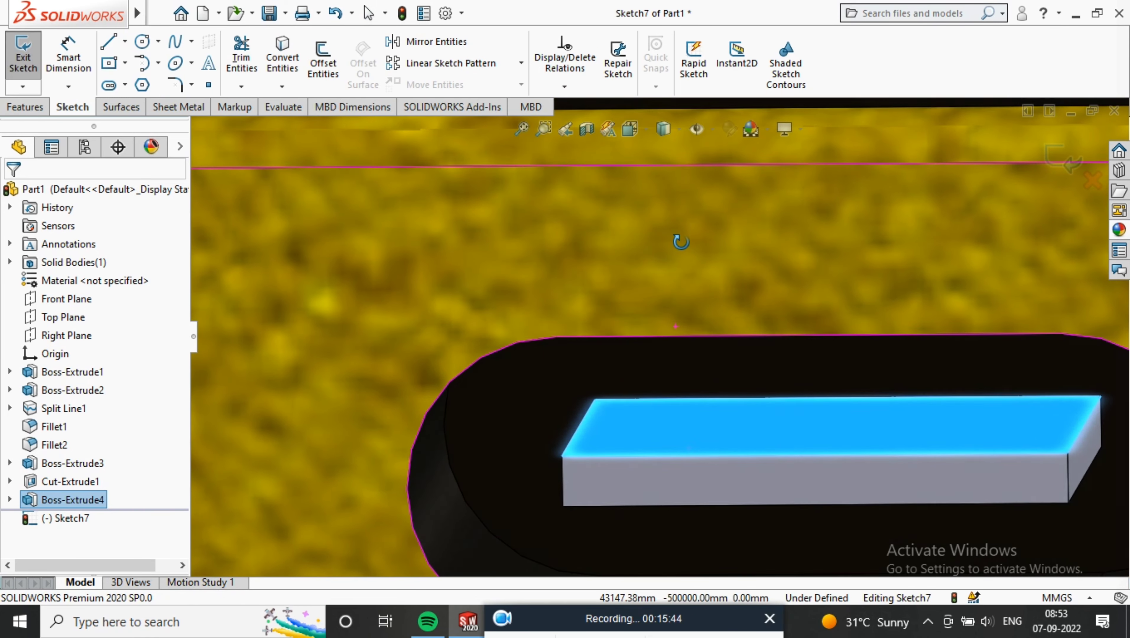
- Sketch a narrow corner rectangle at the left end of the tongue's upper face, spanning from its back edge to its front edge
left_click(125, 63)
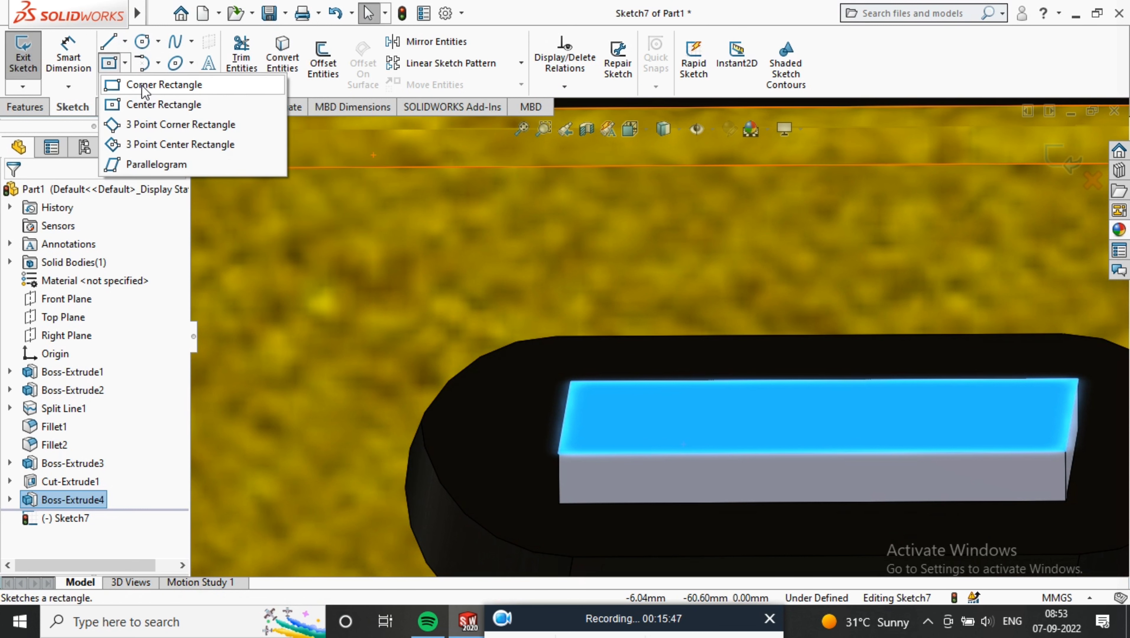
left_click(141, 85)
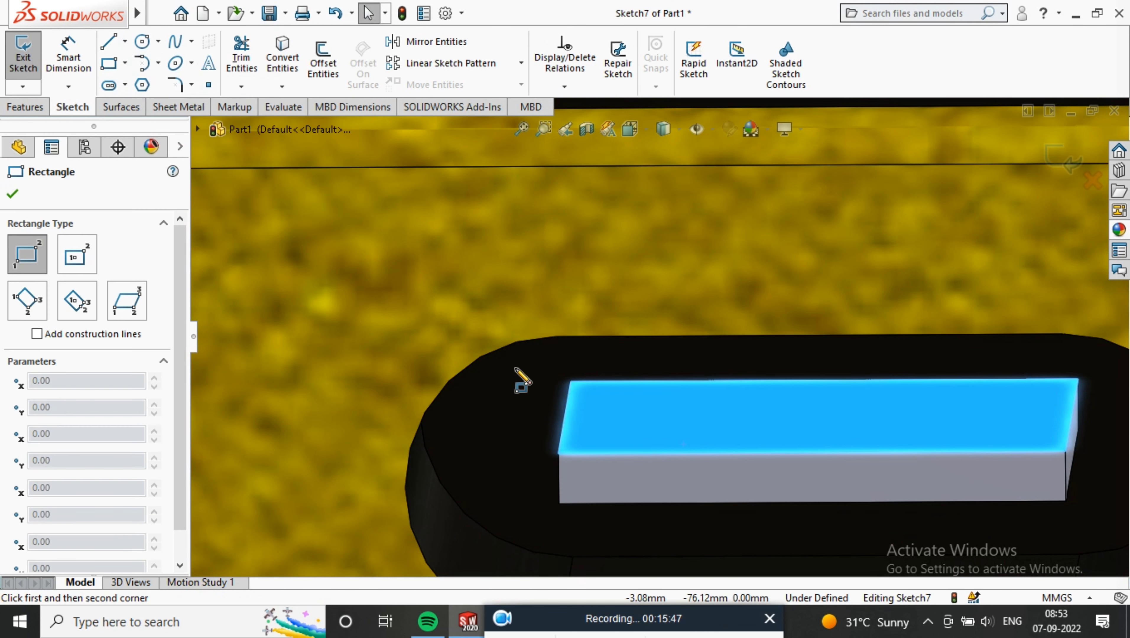
left_click(570, 382)
left_click(605, 453)
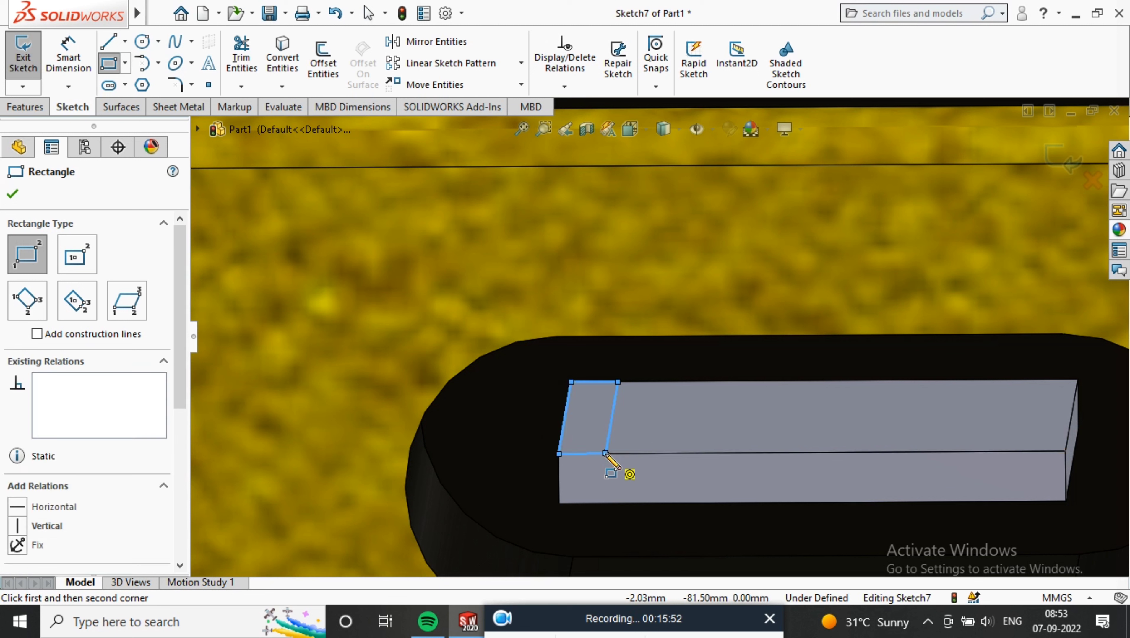
- Dimension the width of the narrow rectangle on the tongue's upper face and set it to 0.5 mm
left_click(67, 55)
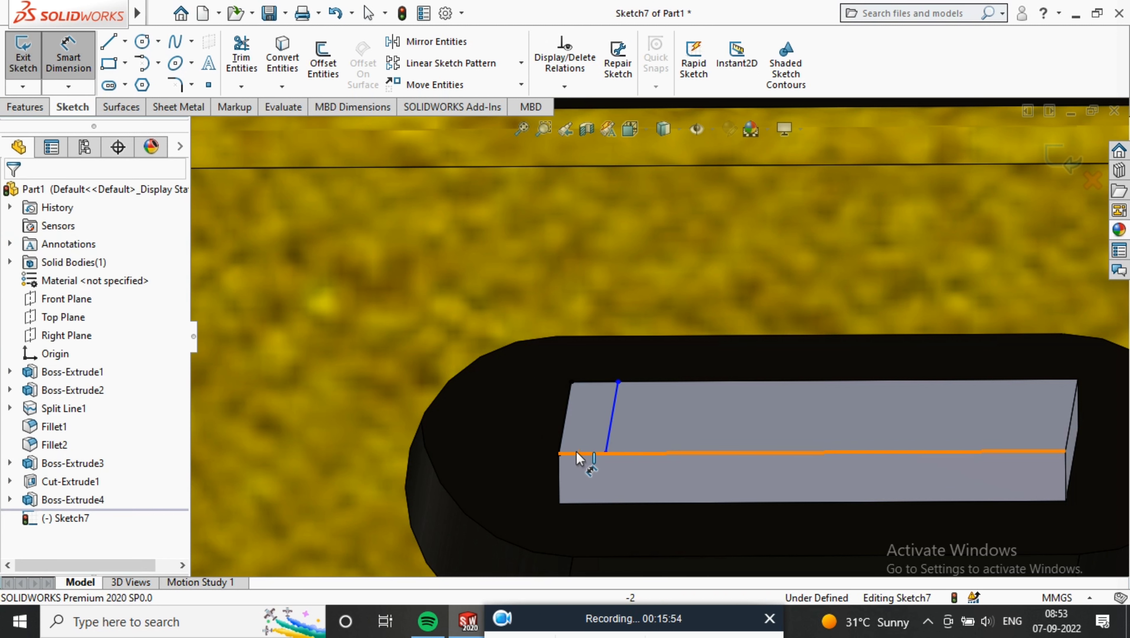
left_click(561, 443)
scroll(605, 456, "up", 3)
scroll(617, 487, "up", 6)
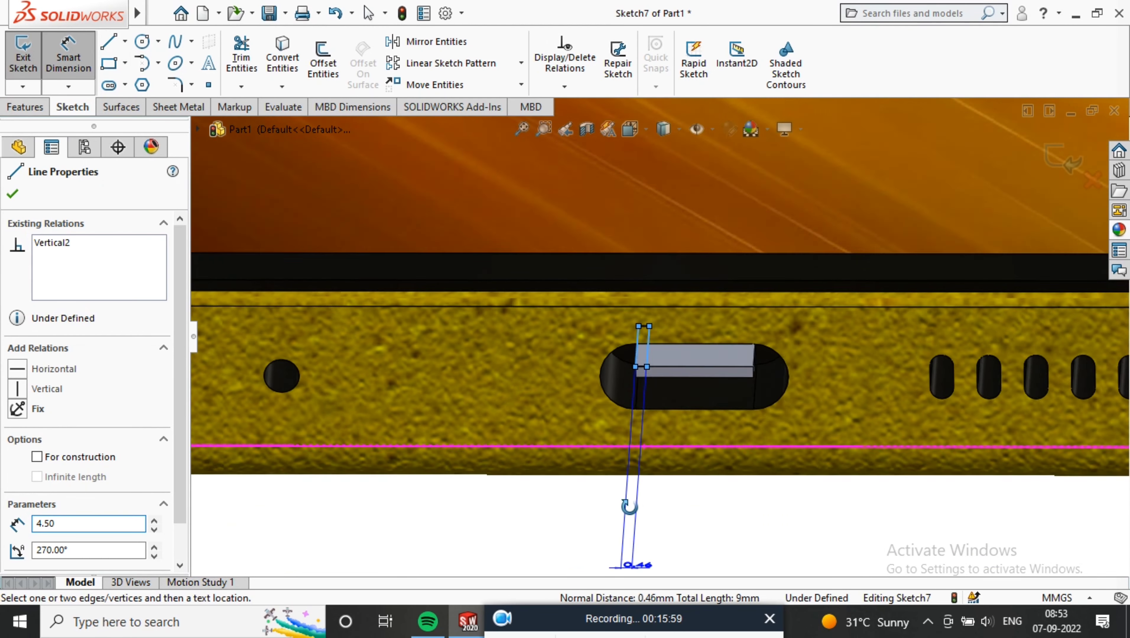
left_click(657, 456)
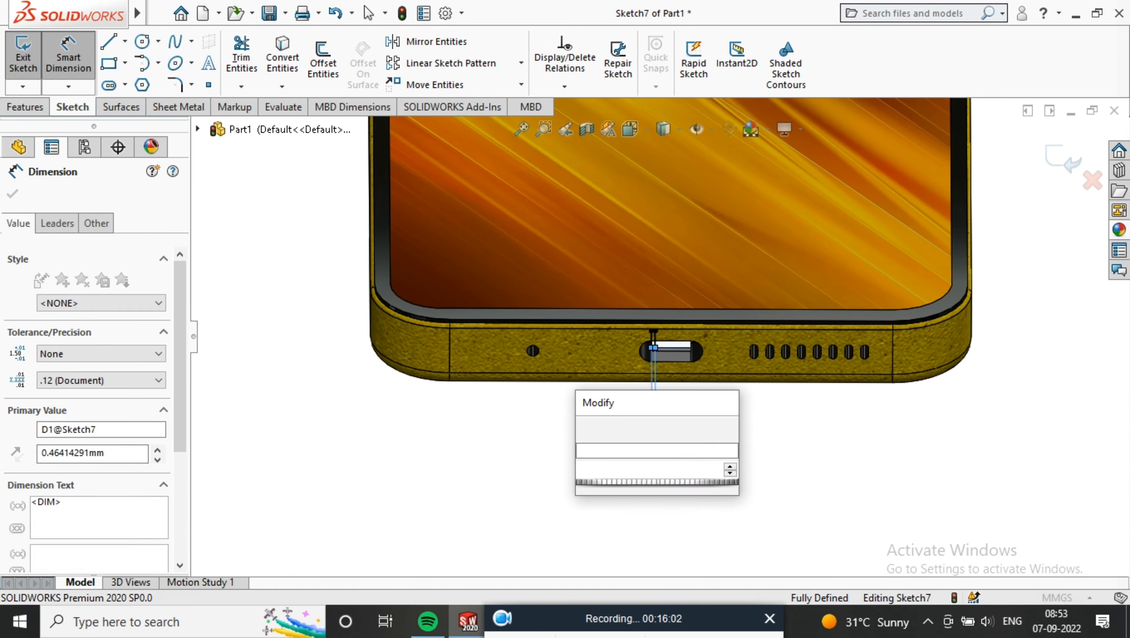
key("Return")
scroll(670, 353, "down", 8)
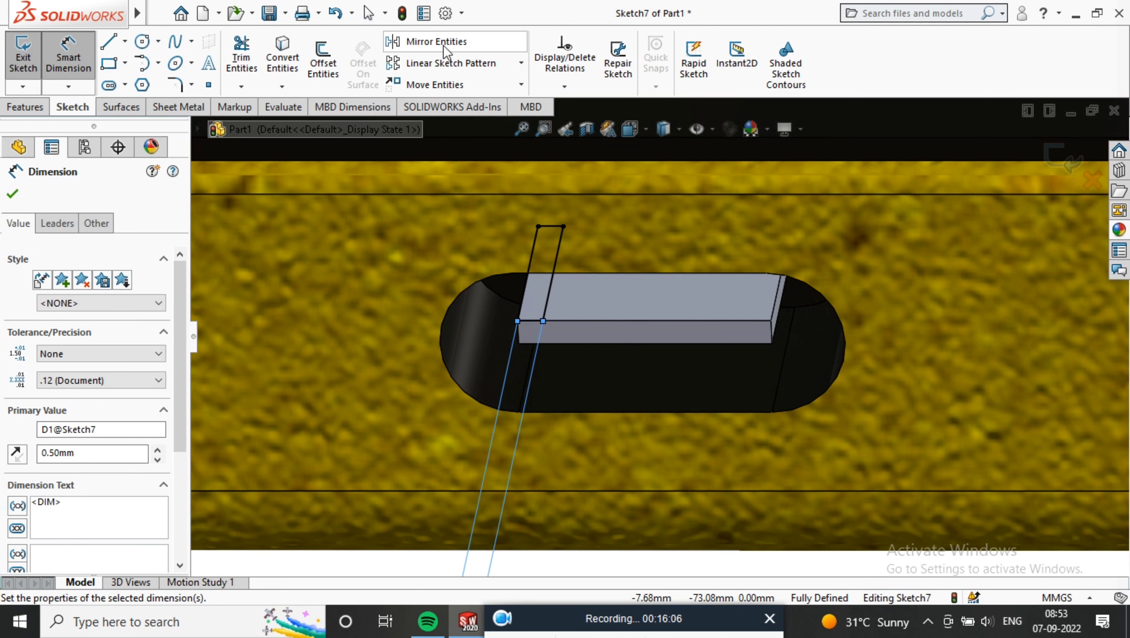
- Create a linear sketch pattern of the narrow rectangle along the X-axis with 0.70 mm spacing and 7 instances
left_click(450, 63)
left_click(557, 242)
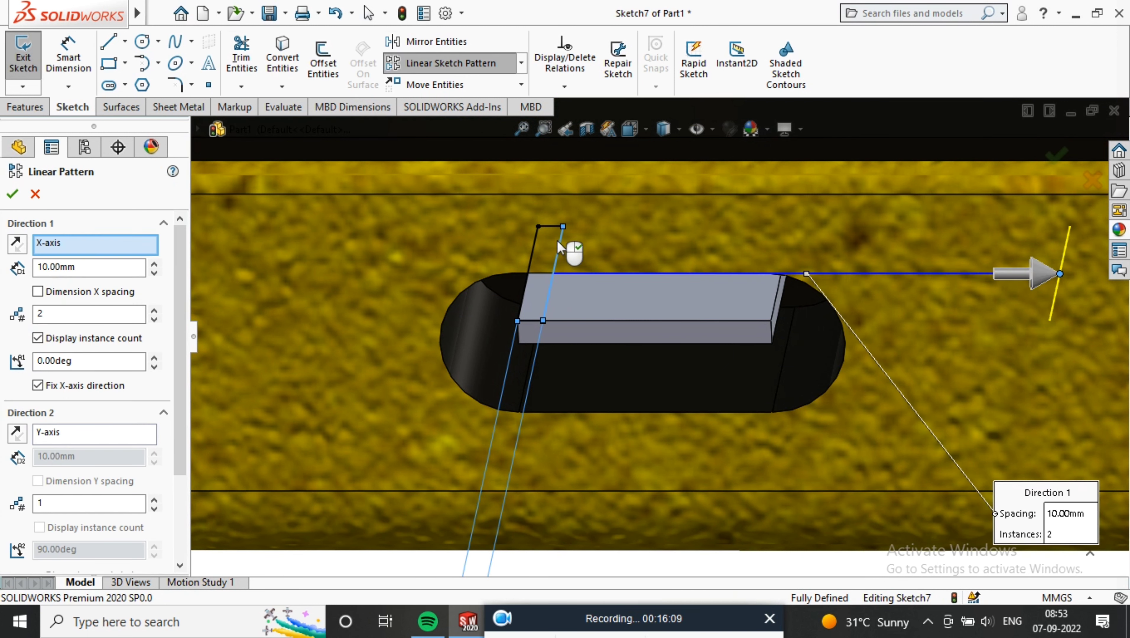
left_click(552, 228)
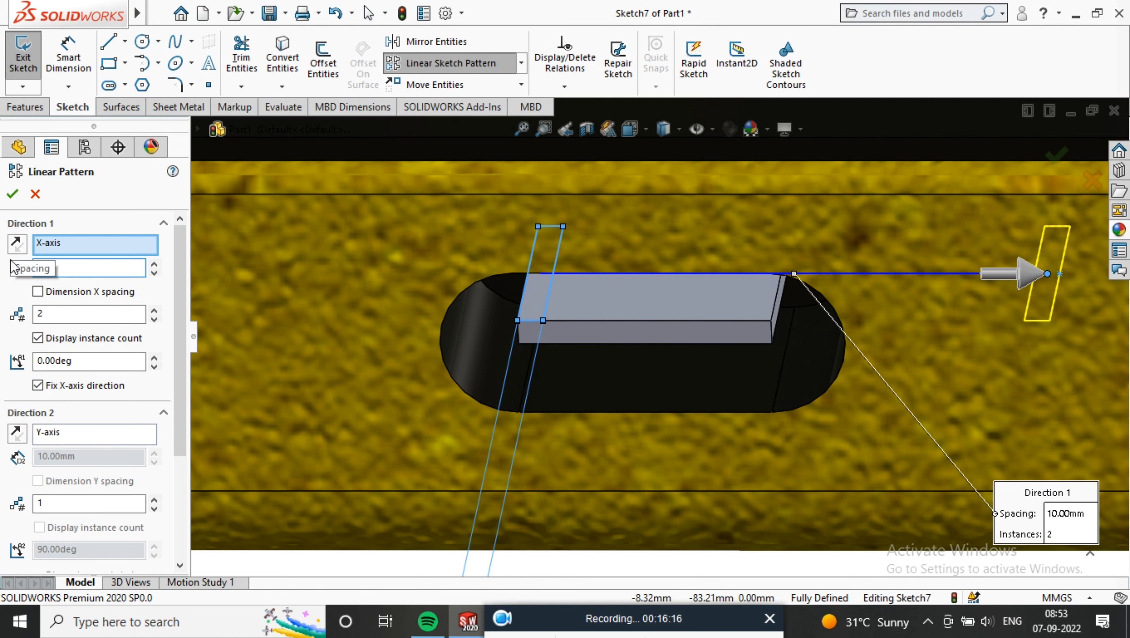
scroll(344, 380, "up", 4)
left_click(381, 483)
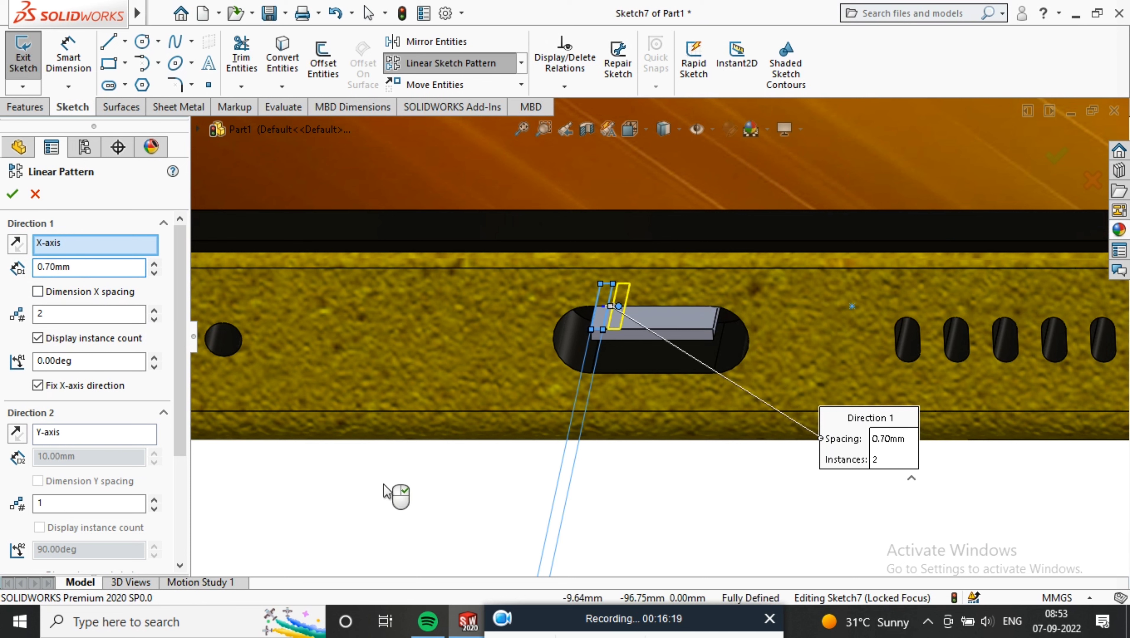
scroll(75, 307, "down", 3)
scroll(130, 313, "up", 3)
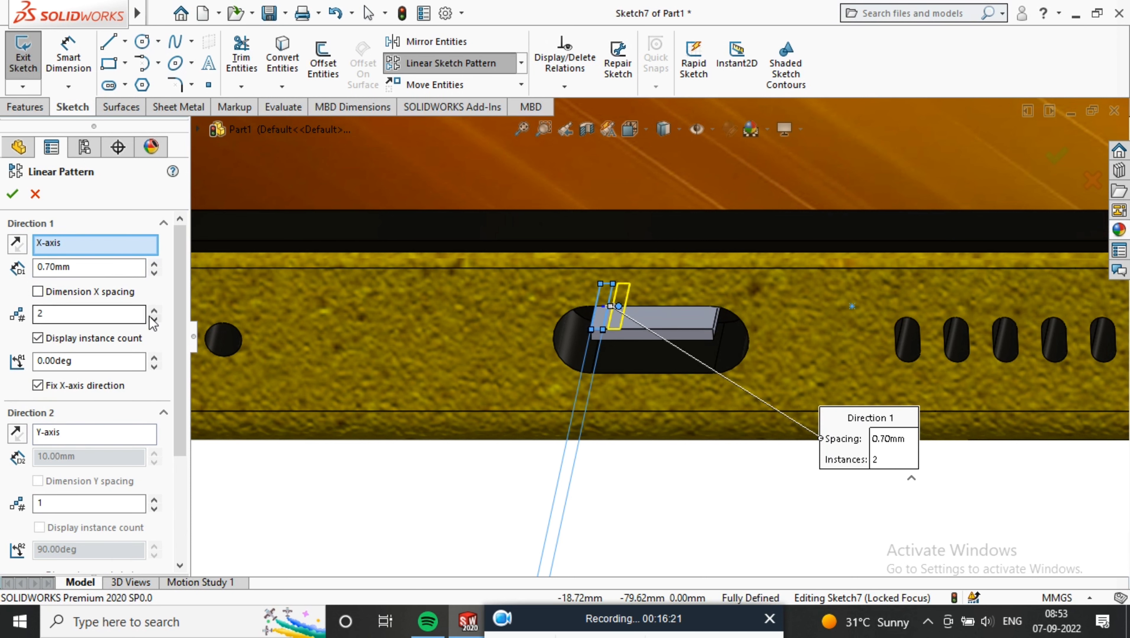
left_click(154, 310)
left_click(154, 310)
left_click(154, 310)
left_click(155, 310)
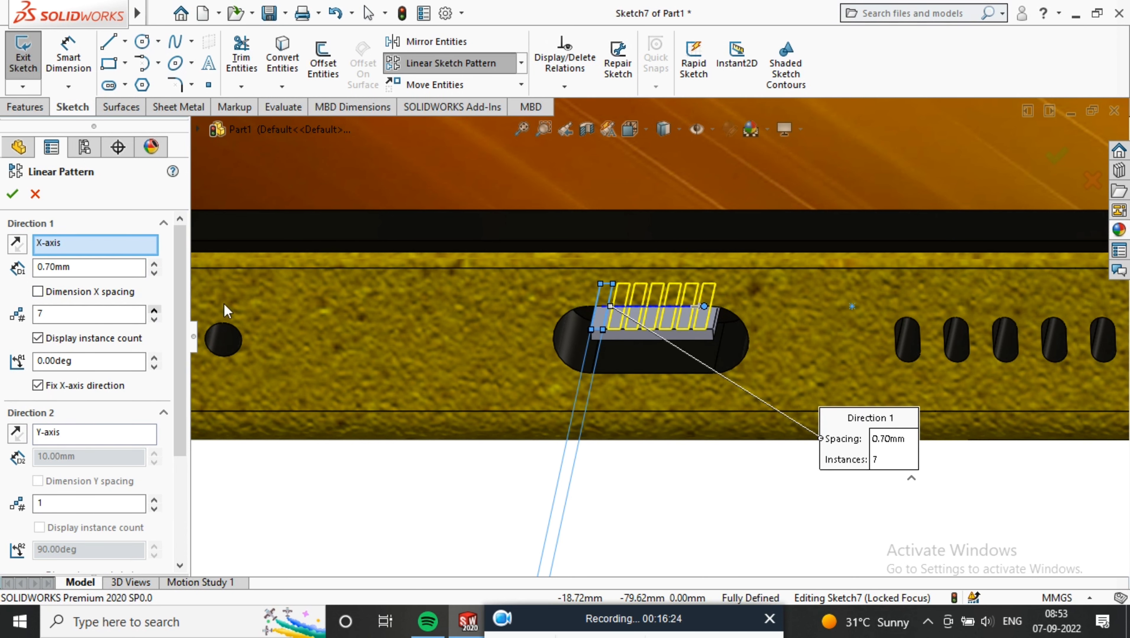
scroll(226, 311, "down", 2)
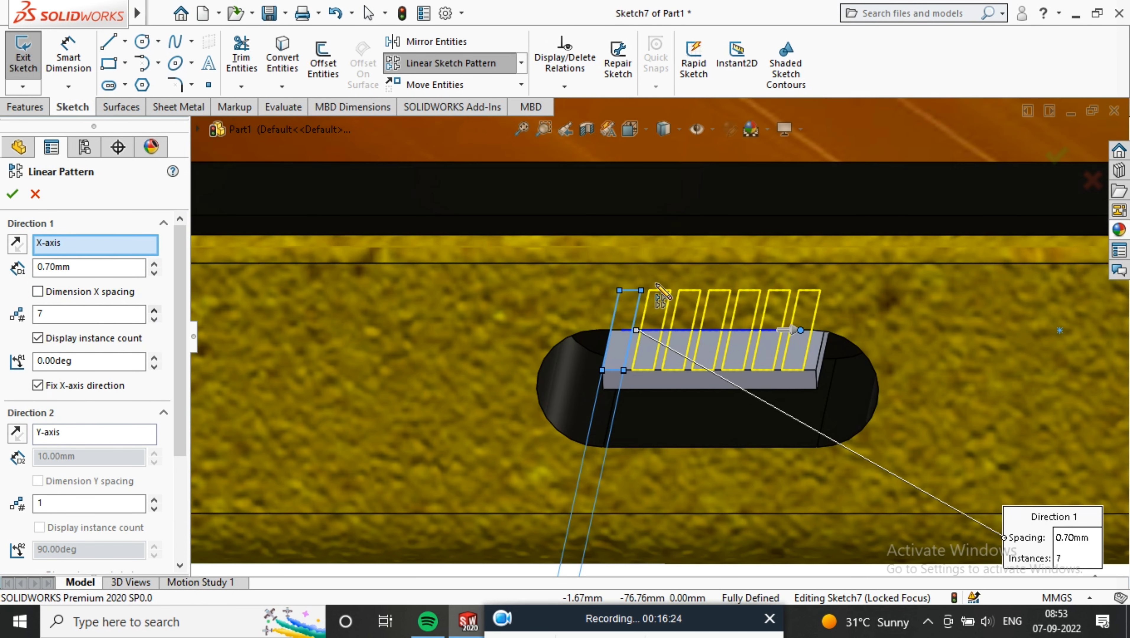
left_click(12, 197)
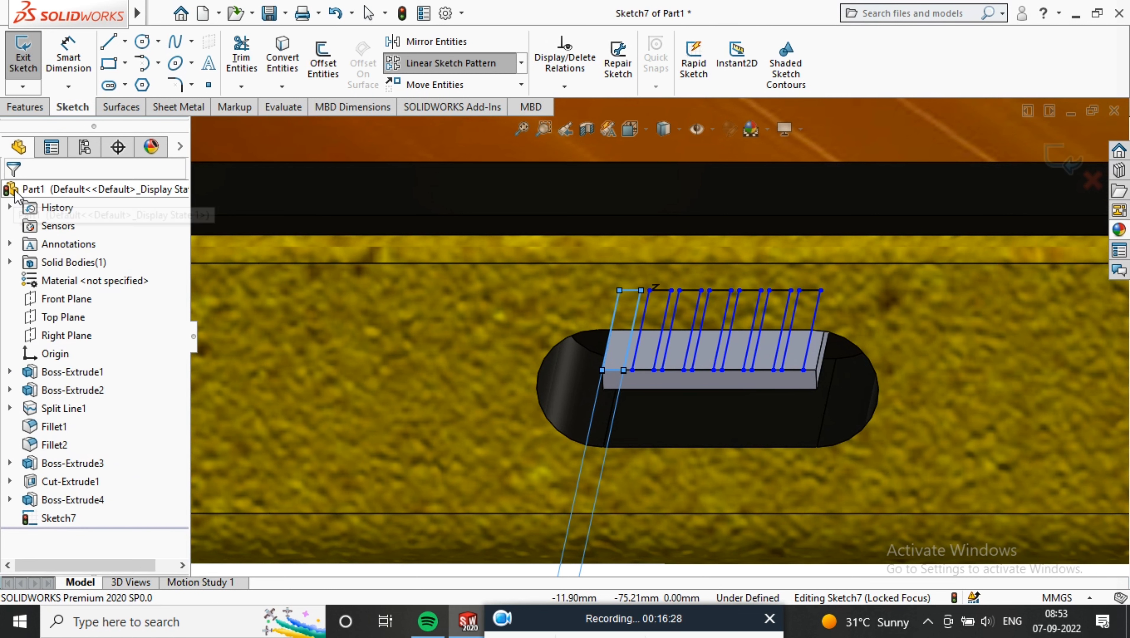
- Extrude the patterned rectangles as a merged blind boss, 0.001 mm in Direction 1 and 0.51 mm in Direction 2
left_click(26, 108)
left_click(30, 56)
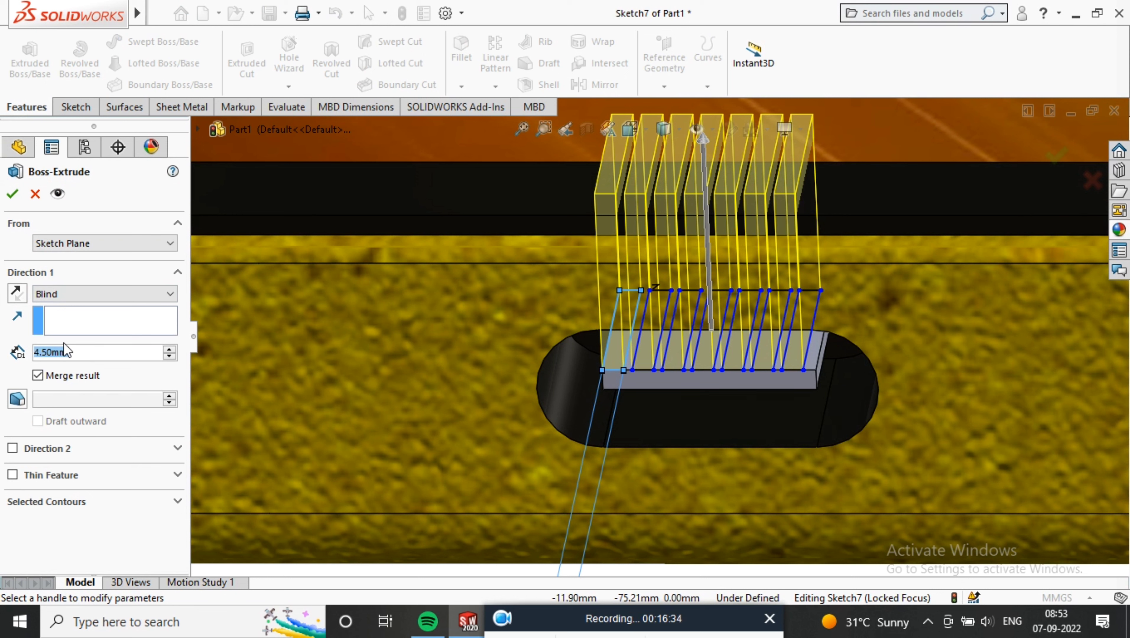
type(".001")
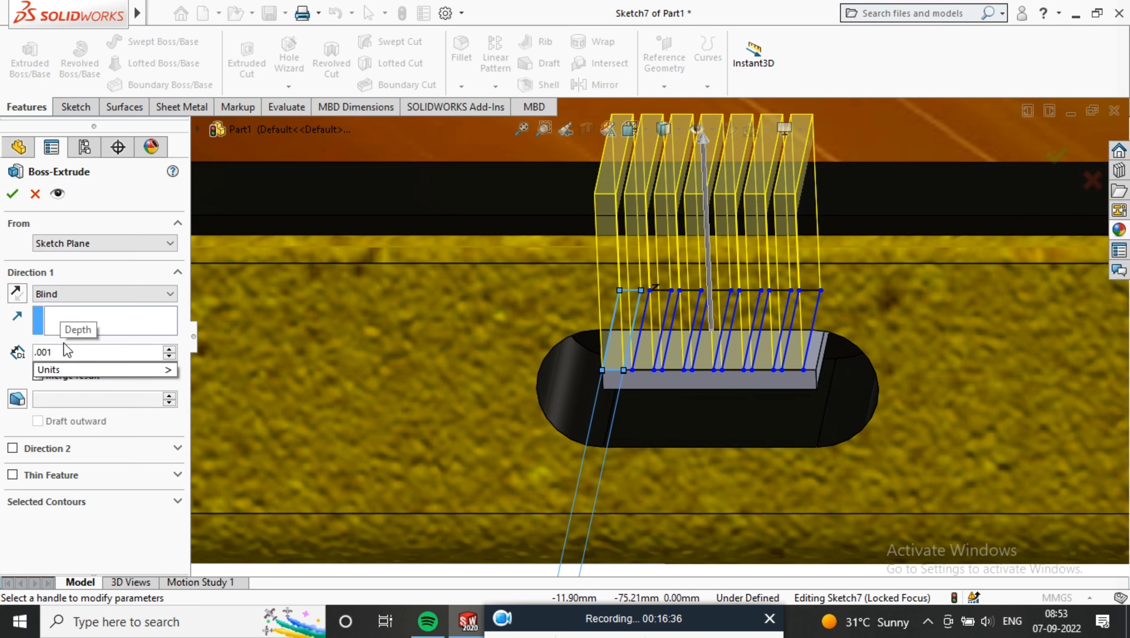
left_click(12, 195)
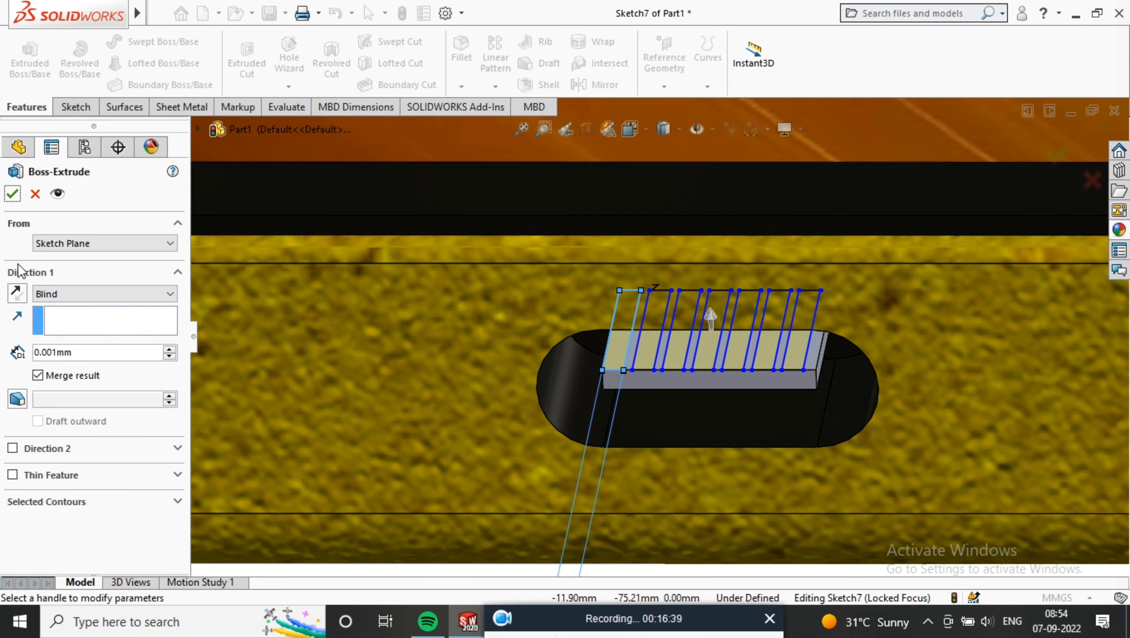
left_click(12, 448)
type(".5")
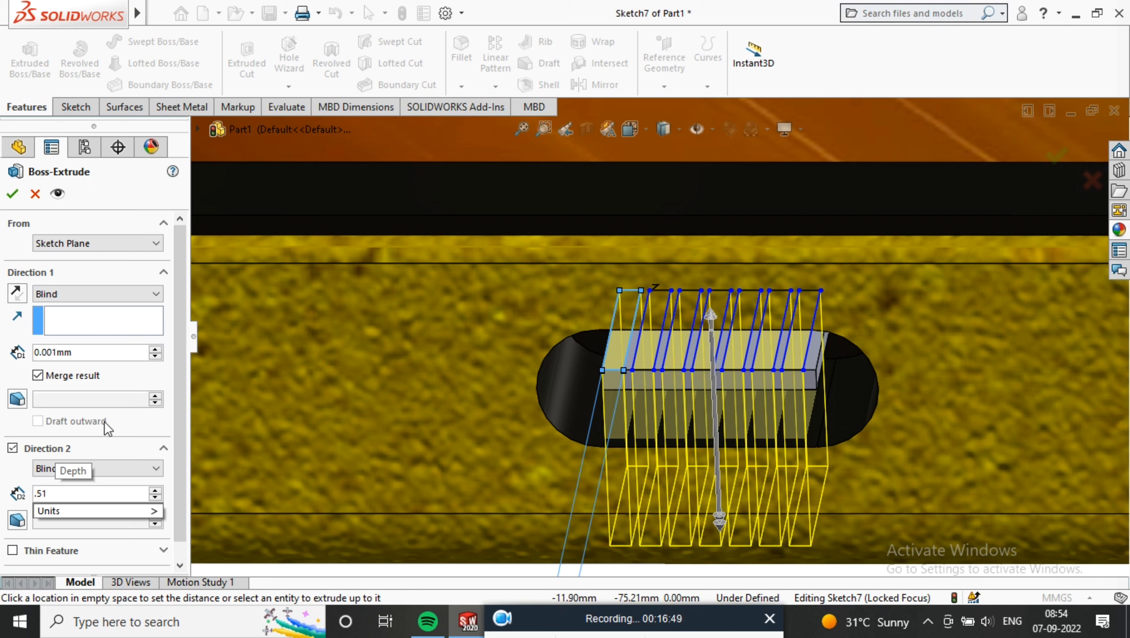
type("1")
key("Return")
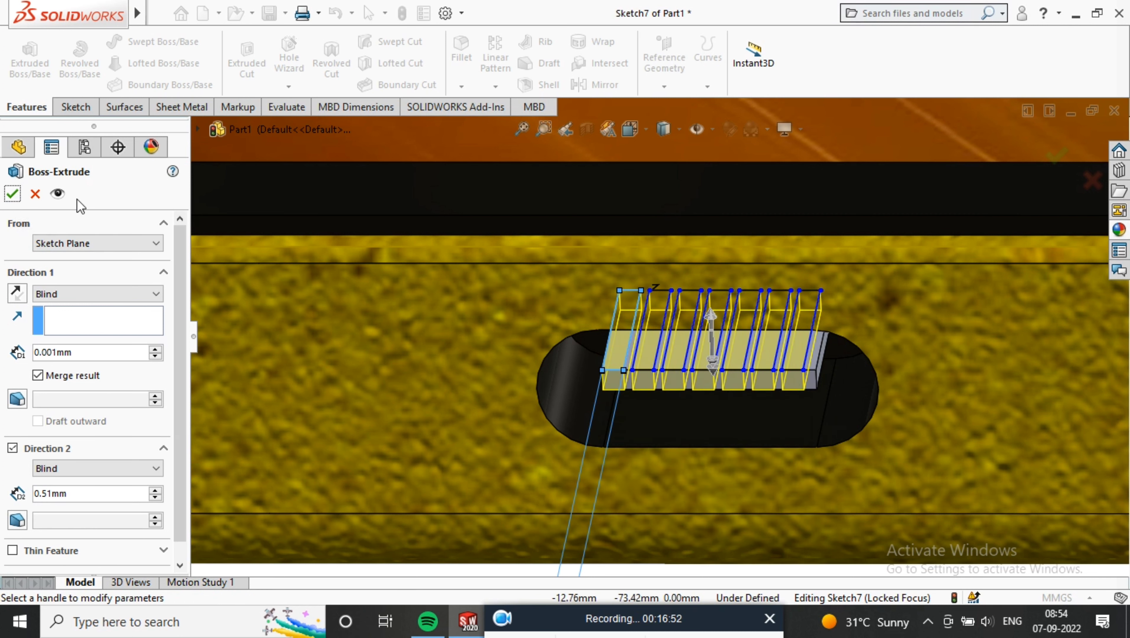
left_click(12, 196)
- Apply a brass metal appearance to the extruded contact strips on the connector tongue
middle_click_drag(665, 412, 673, 358)
scroll(673, 357, "up", 5)
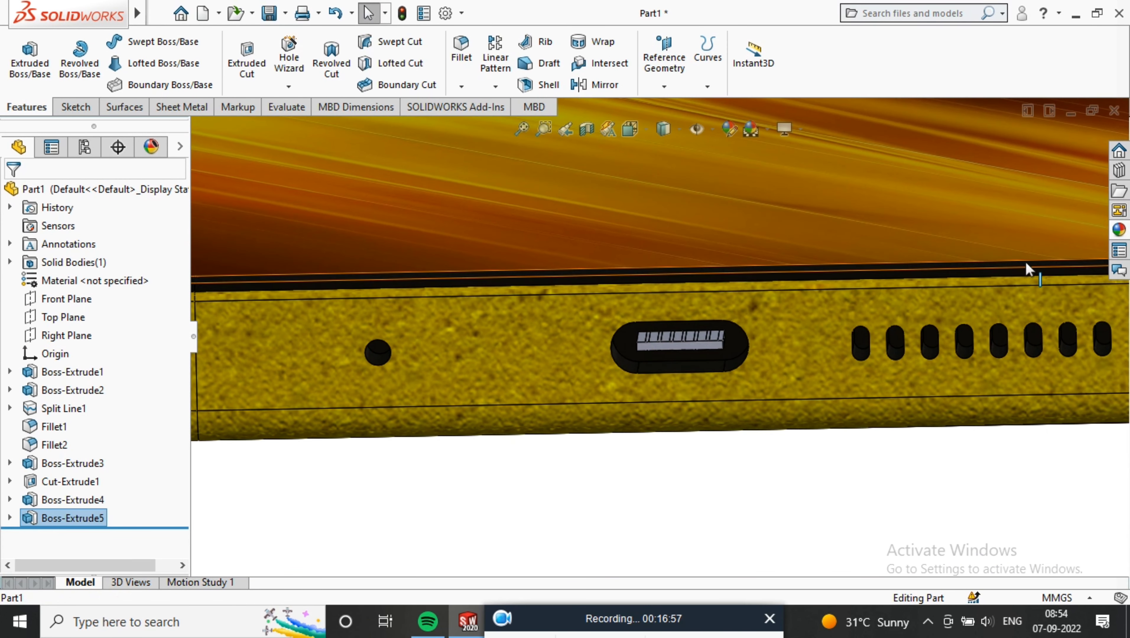
left_click(1118, 230)
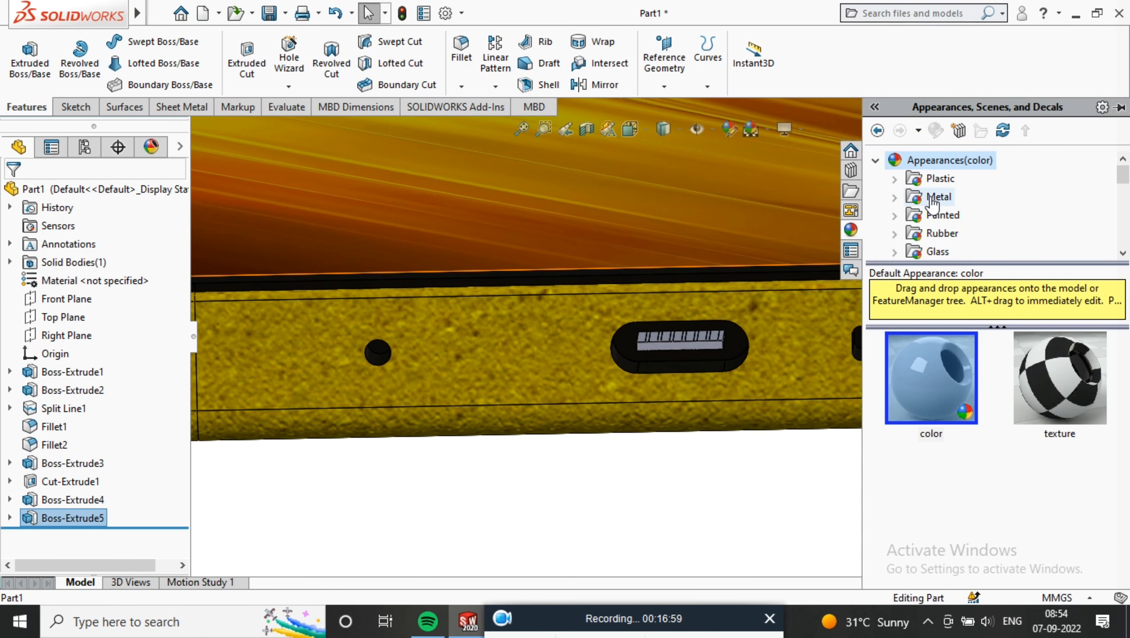
left_click(894, 199)
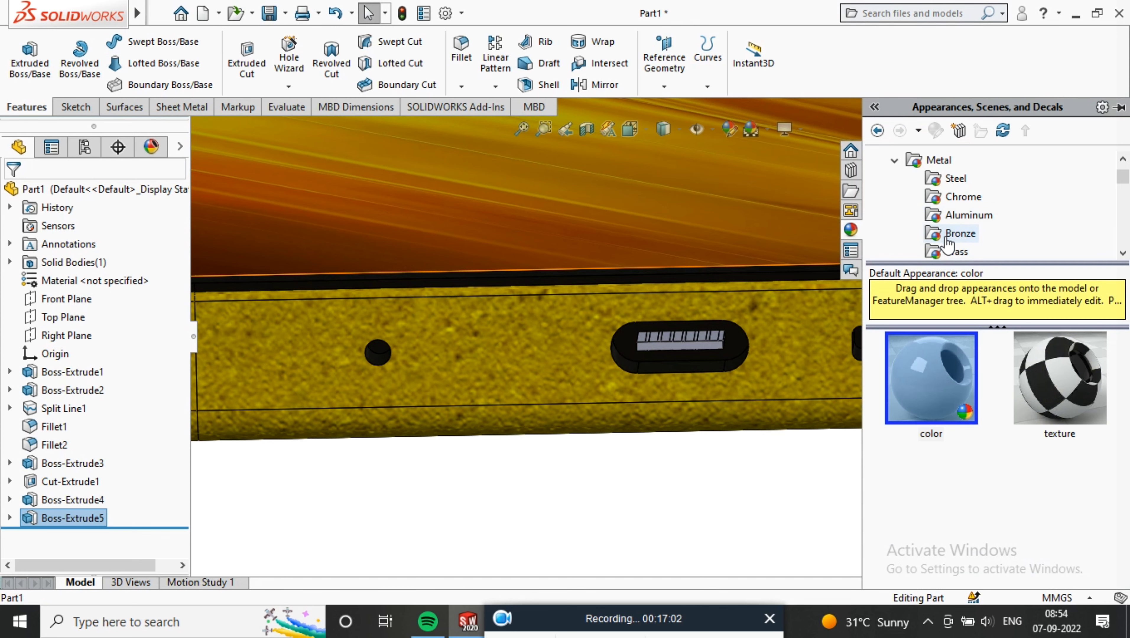
left_click(956, 251)
left_click_drag(932, 373, 672, 324)
scroll(671, 333, "down", 8)
middle_click_drag(666, 352, 687, 305)
scroll(687, 306, "up", 4)
scroll(420, 411, "up", 2)
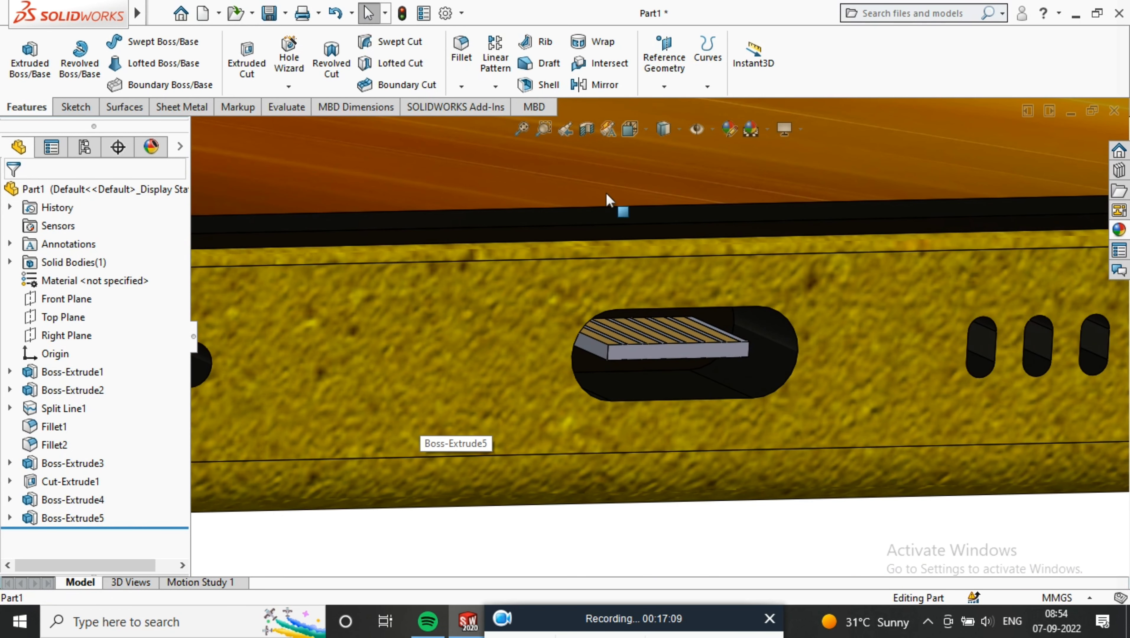
- Give the connector tongue's extrude feature a black color appearance
left_click(89, 501)
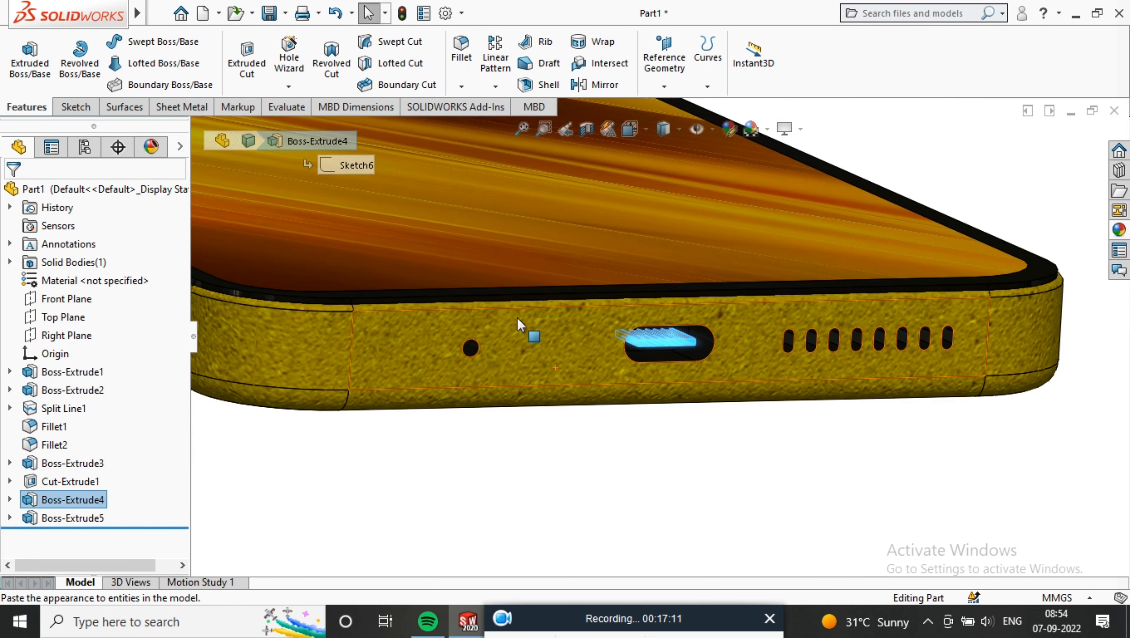
left_click(727, 128)
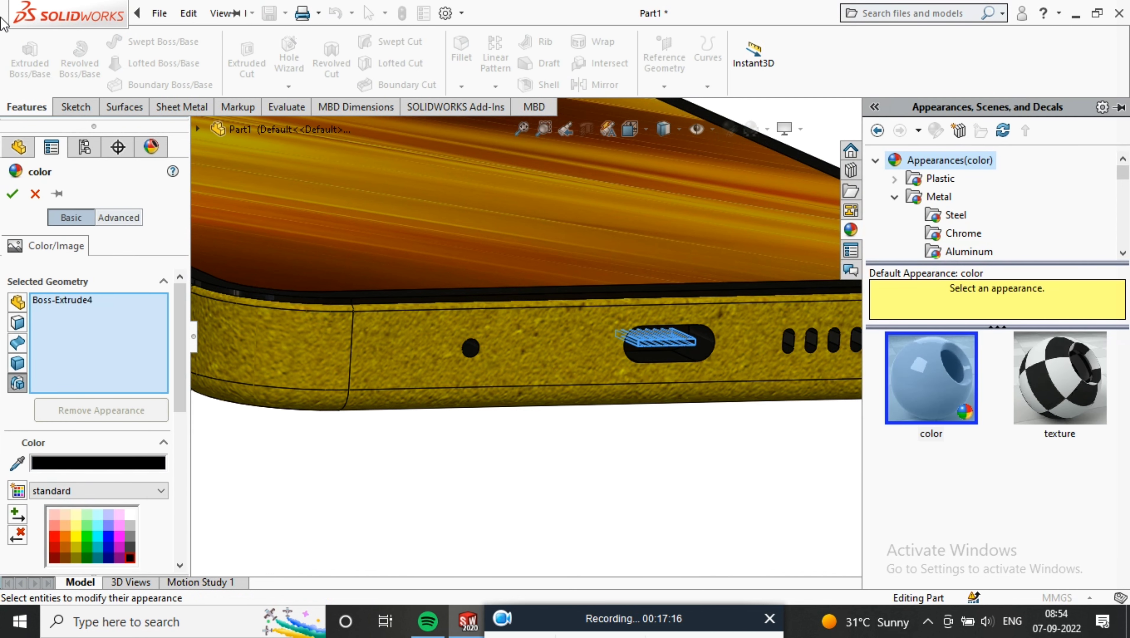
left_click(11, 193)
- Open a new sketch on the large flat back face of the phone body
scroll(602, 326, "down", 3)
middle_click_drag(645, 320, 811, 405)
scroll(800, 316, "up", 6)
left_click(790, 430)
scroll(811, 405, "up", 7)
middle_click_drag(750, 211, 687, 325)
scroll(723, 264, "down", 6)
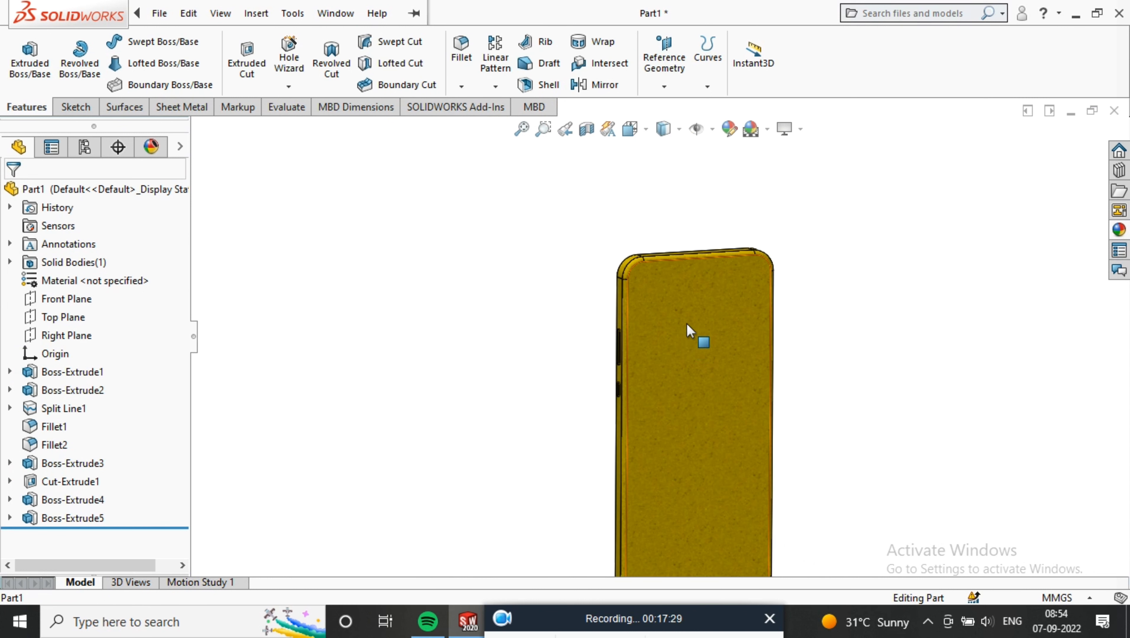
left_click(687, 331)
left_click(836, 273)
right_click(665, 308)
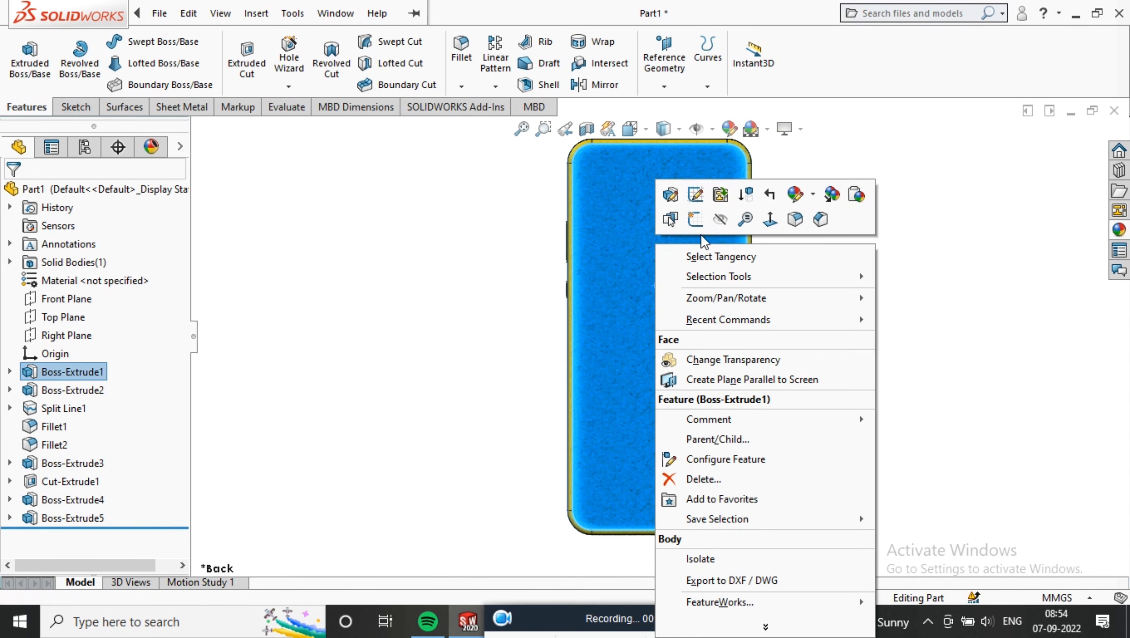
left_click(694, 219)
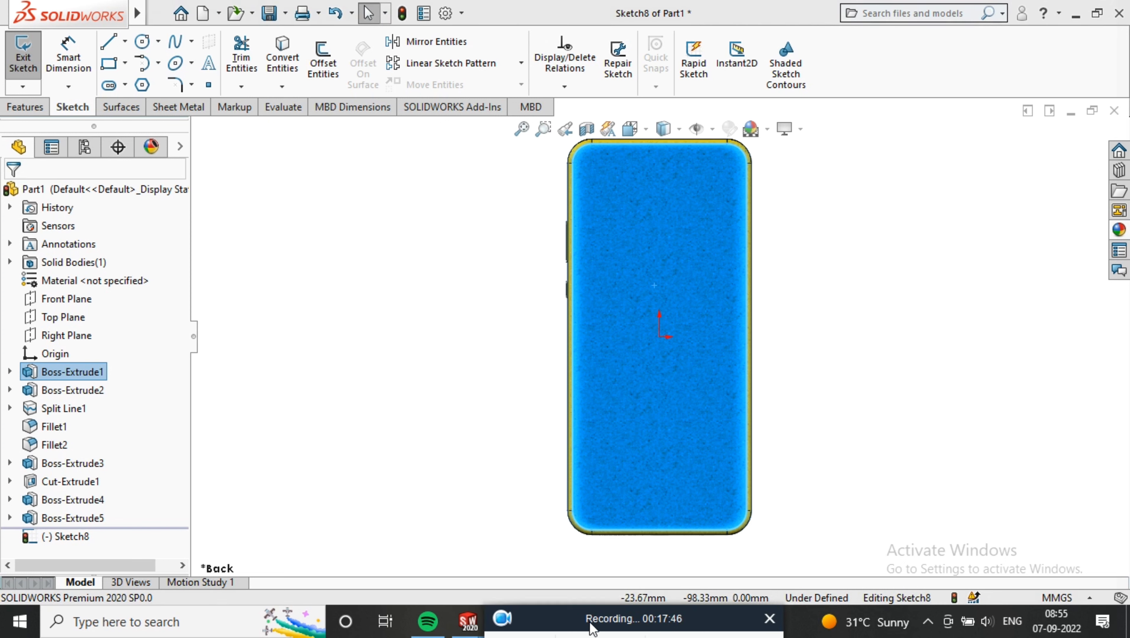
mouse_move(587, 625)
left_click(502, 627)
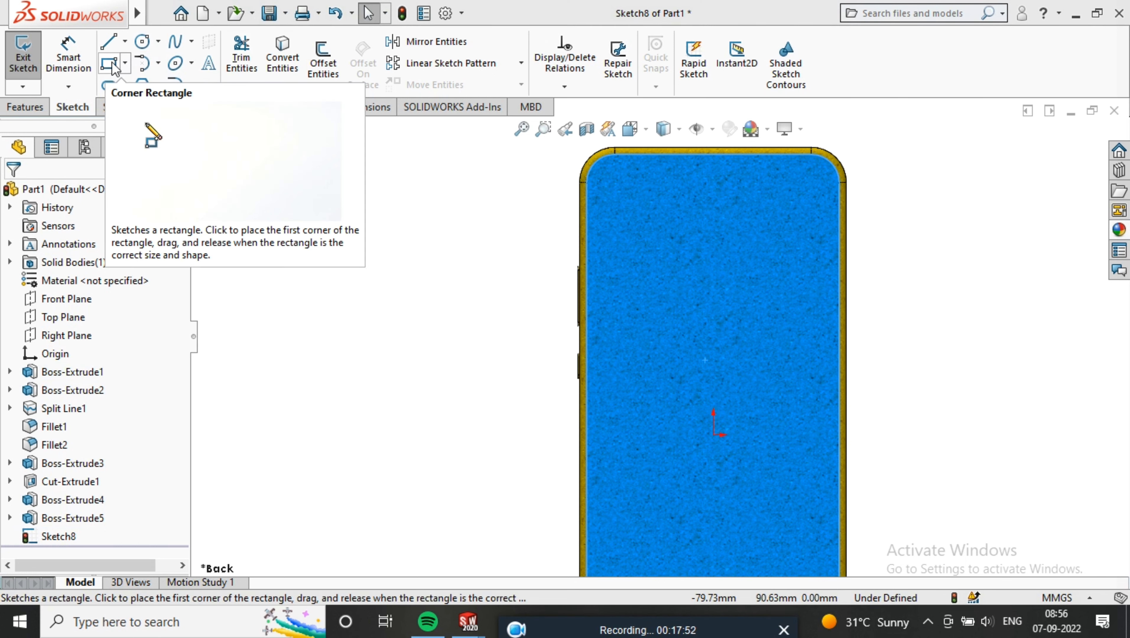
- Sketch a corner rectangle about 29 mm tall across the phone's full back width, starting where the upper corner rounding ends
left_click(119, 64)
scroll(611, 185, "down", 4)
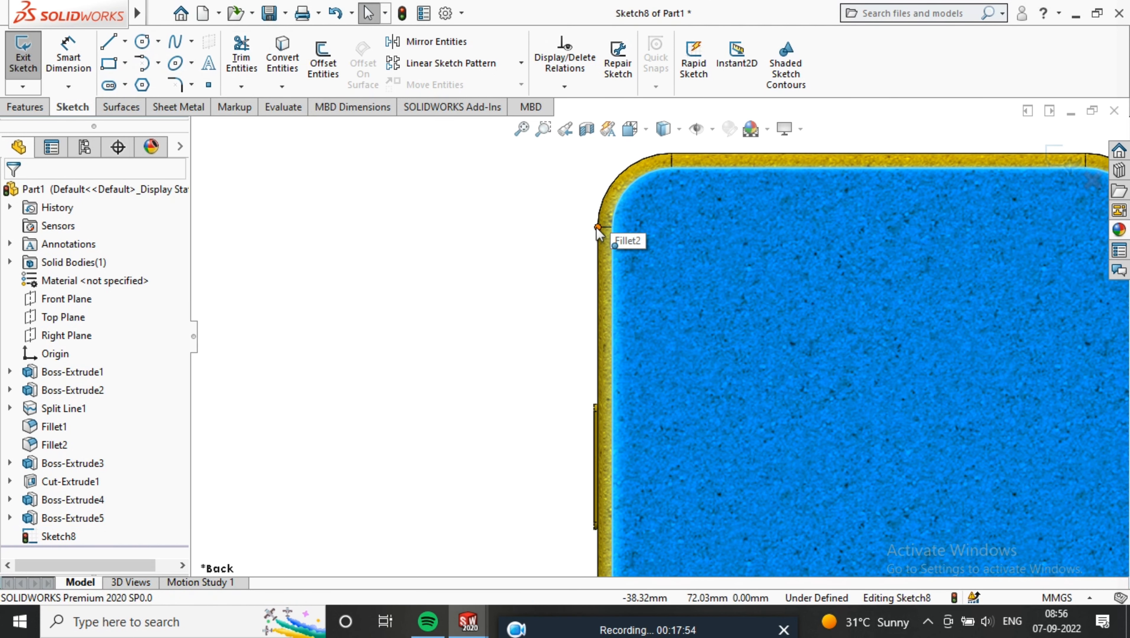
left_click(598, 227)
scroll(644, 259, "up", 5)
left_click(111, 64)
scroll(643, 293, "down", 3)
left_click(601, 300)
left_click(1006, 449)
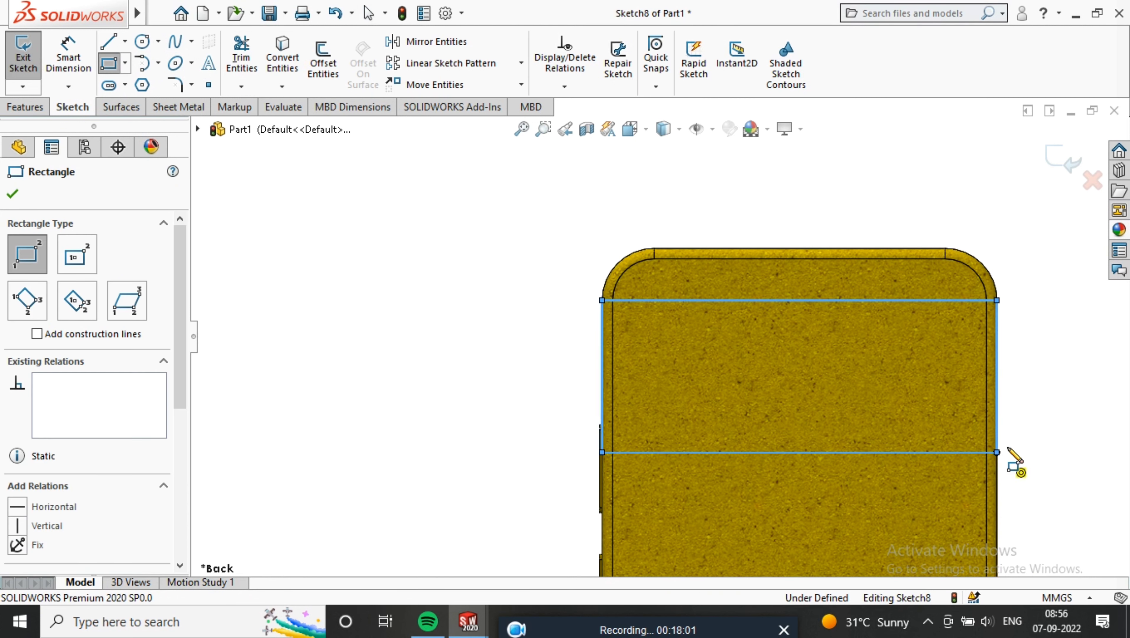
- Set the height of the rectangle on the phone's back to 35 mm and finish dimensioning
scroll(659, 344, "up", 4)
left_click(69, 67)
left_click(829, 354)
left_click(937, 355)
type("35")
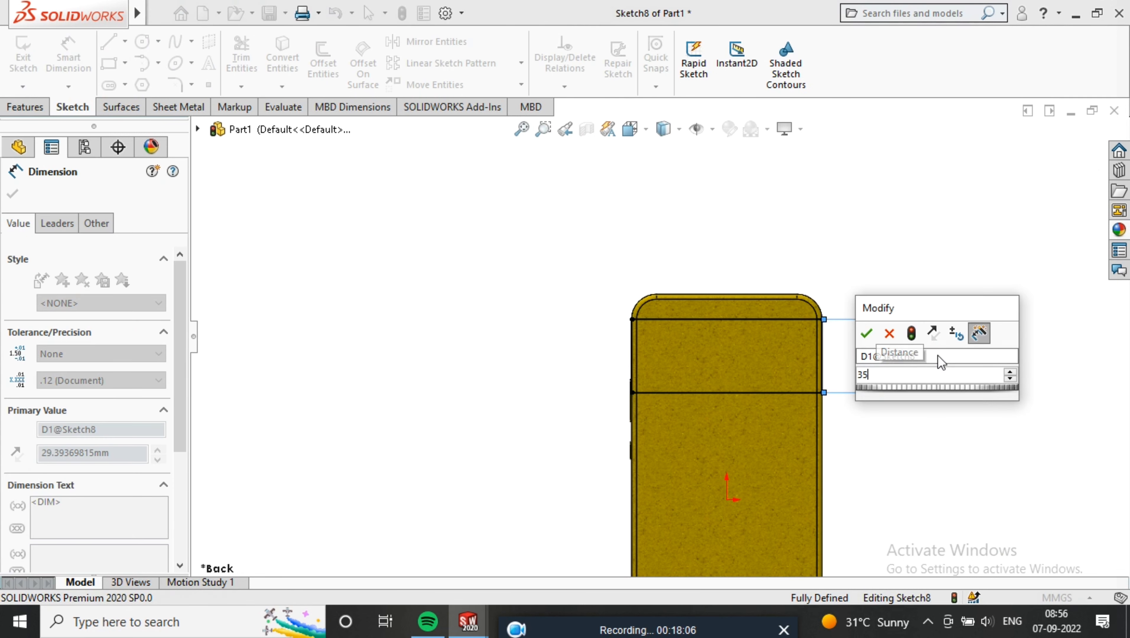
key("Return")
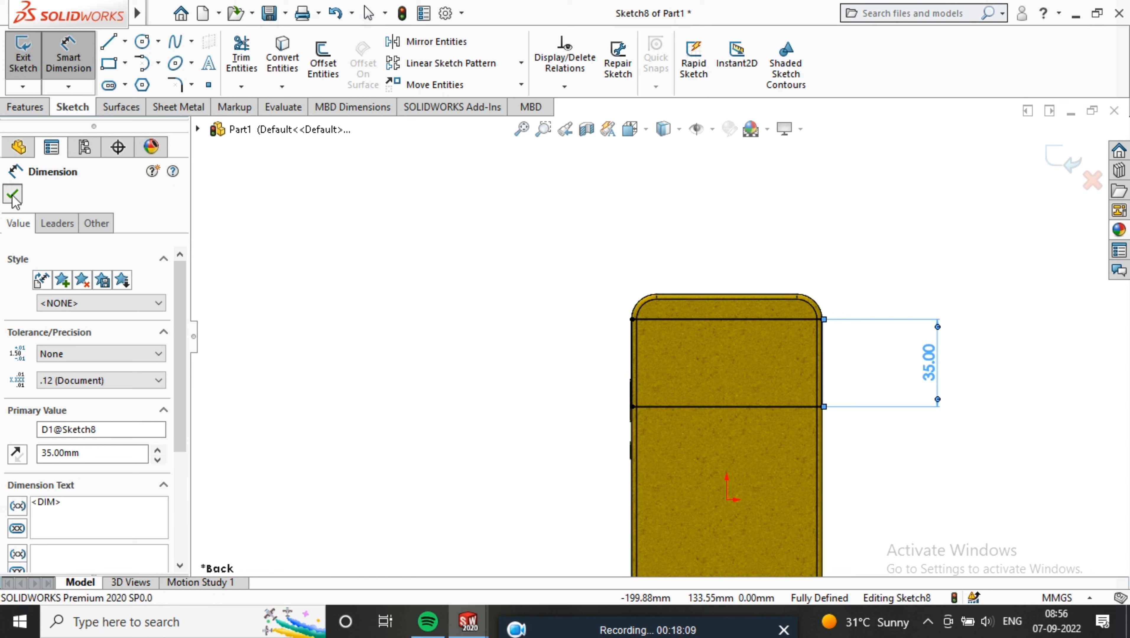
left_click(13, 195)
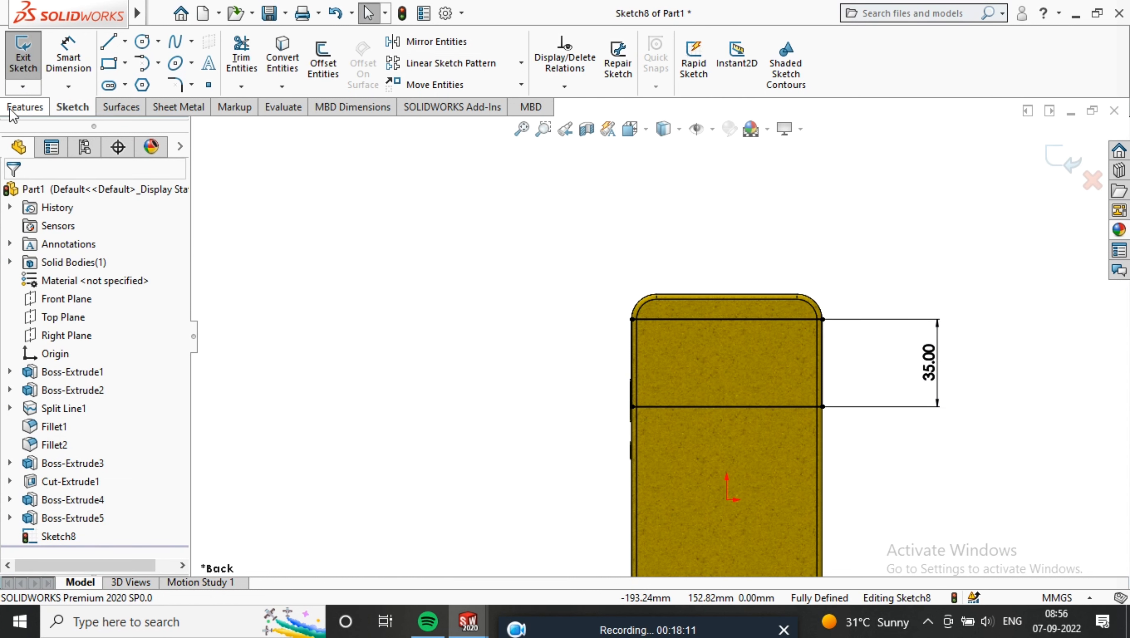
- Create a projection split line from the rectangle sketch on the back face and the rounded edge faces along both long sides
left_click(24, 108)
left_click(720, 58)
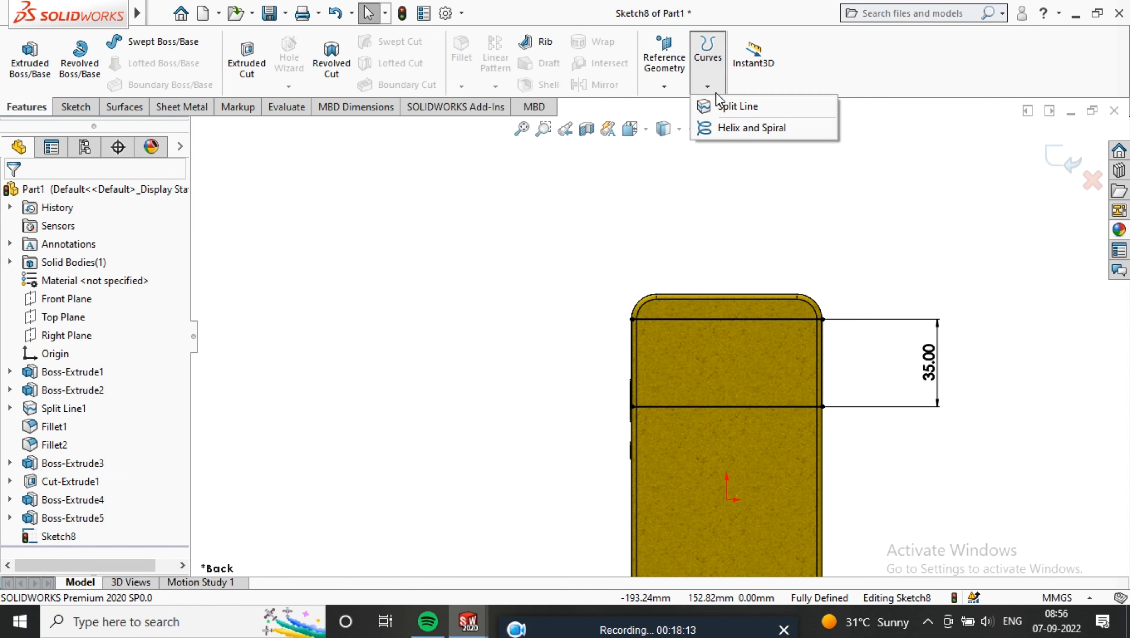
left_click(729, 107)
scroll(822, 394, "down", 5)
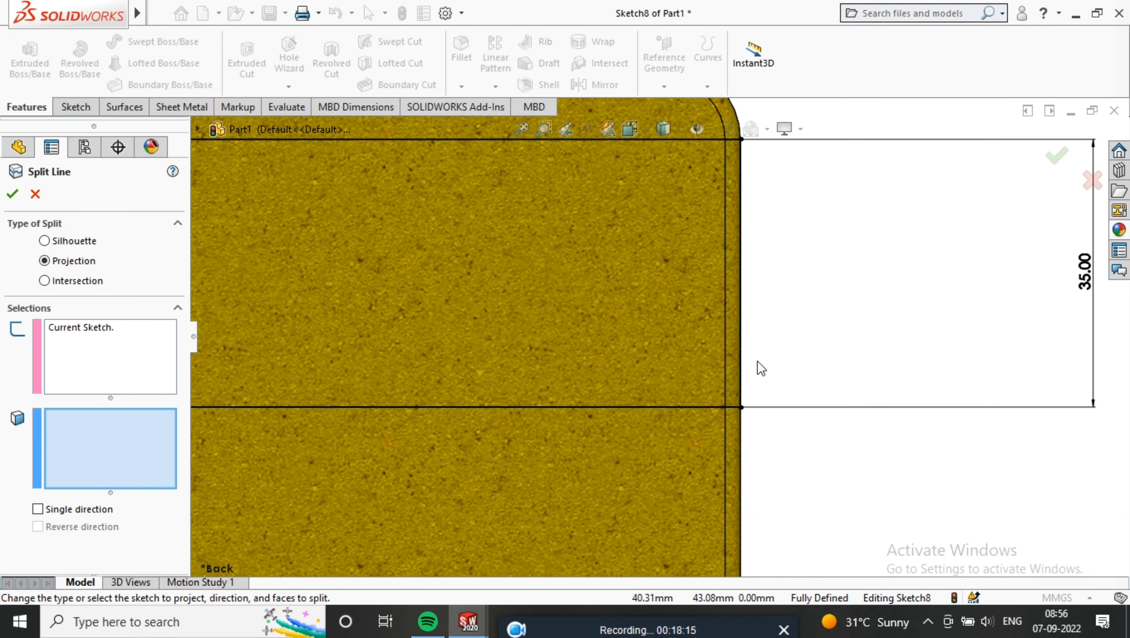
left_click(733, 447)
left_click(612, 435)
scroll(609, 429, "up", 5)
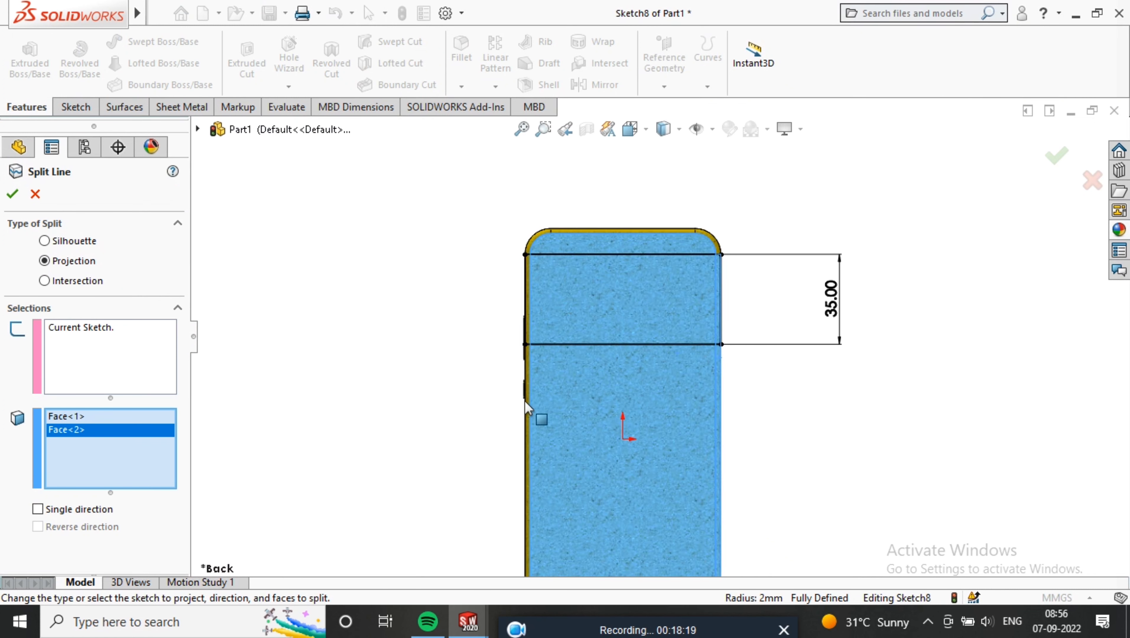
scroll(524, 401, "down", 6)
left_click(600, 290)
left_click(12, 194)
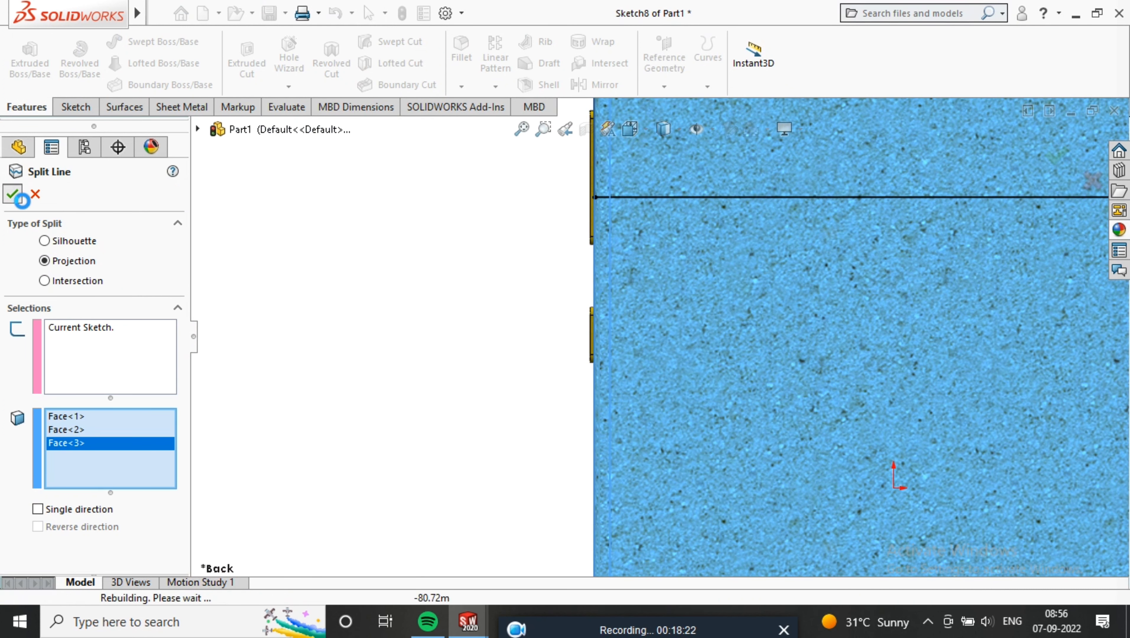
- Apply a black colour appearance to the split band on the back and its rounded edge faces along both long sides
middle_click_drag(693, 285, 832, 230)
scroll(713, 330, "down", 5)
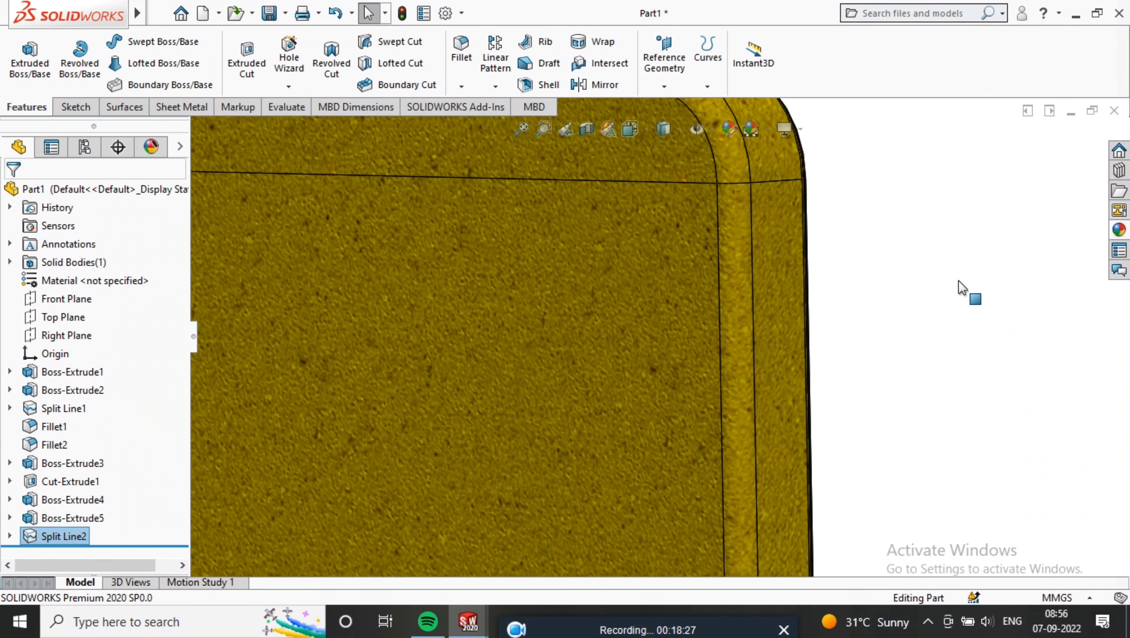
left_click(963, 293)
left_click(736, 279)
middle_click_drag(737, 280, 672, 296)
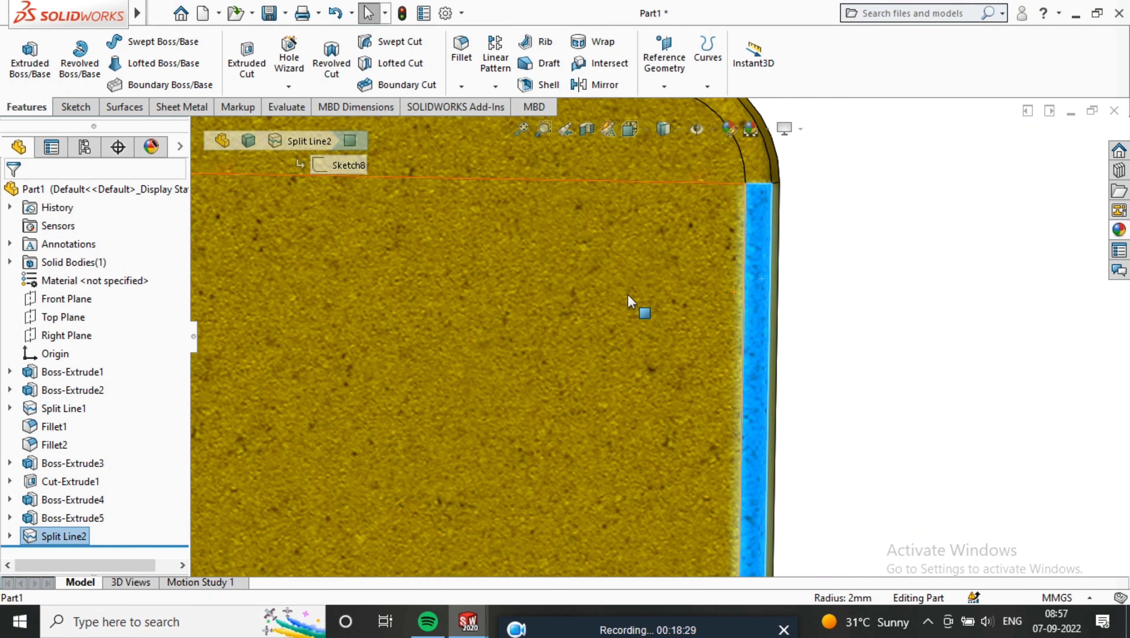
left_click(609, 295, "ctrl")
scroll(684, 325, "up", 5)
middle_click_drag(438, 329, 485, 323)
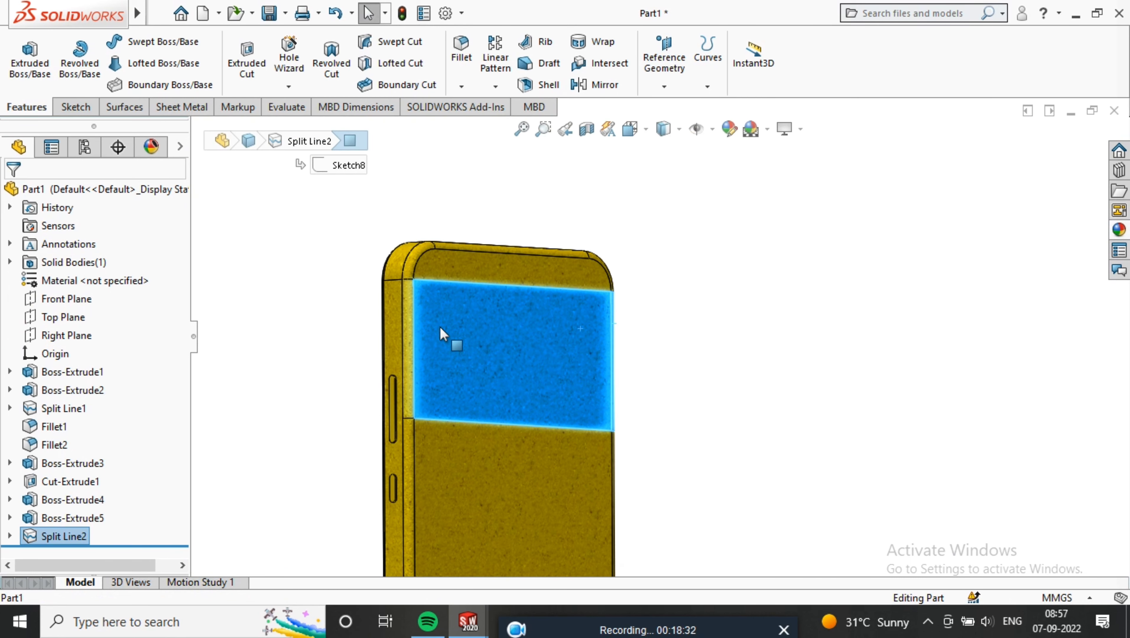
scroll(476, 306, "down", 4)
scroll(559, 312, "up", 4)
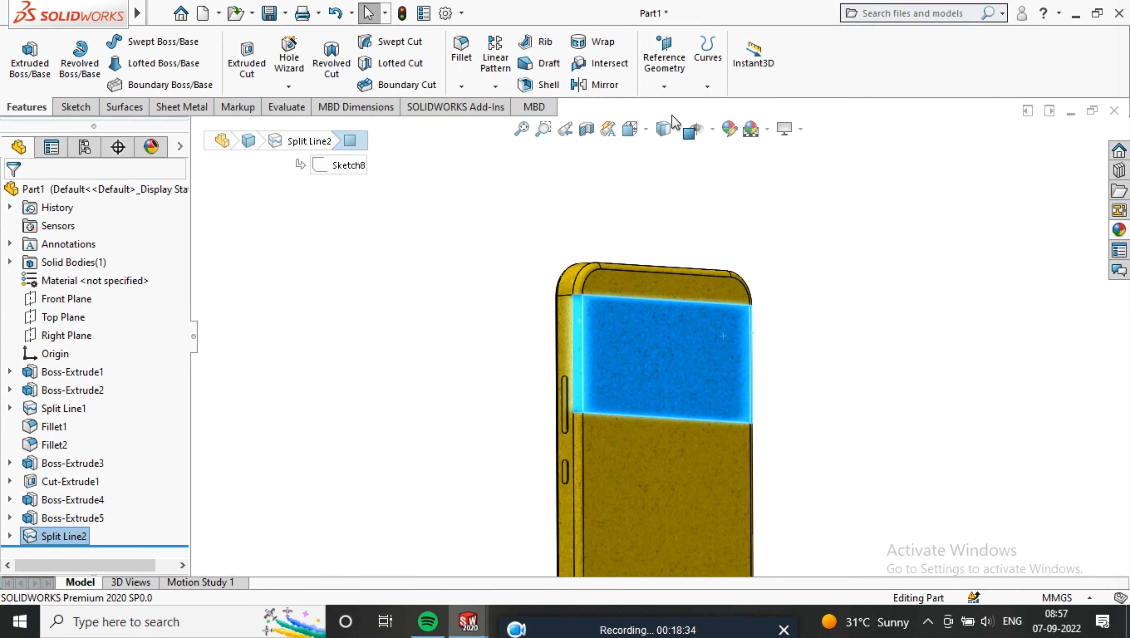
left_click(729, 129)
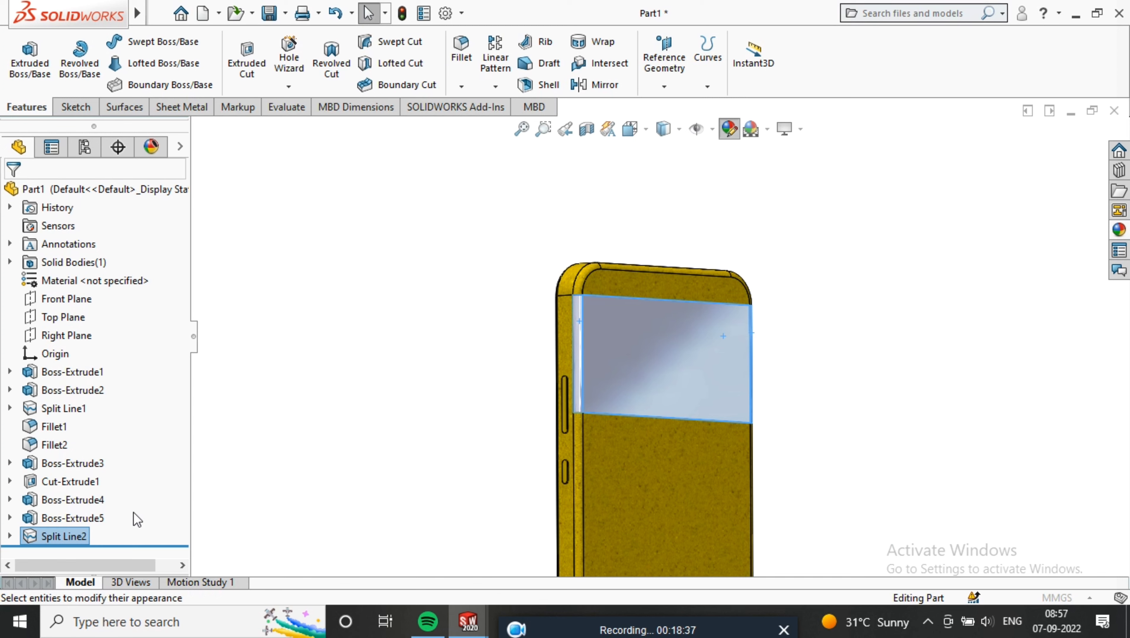
left_click(130, 558)
left_click(11, 194)
middle_click_drag(724, 429, 811, 409)
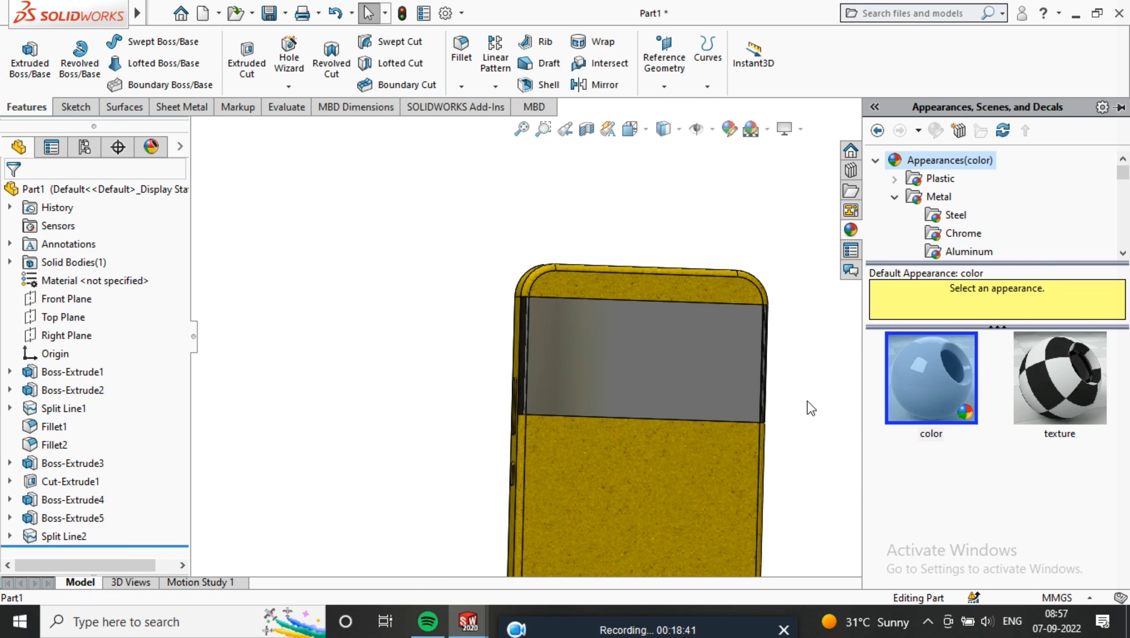
scroll(726, 335, "down", 10)
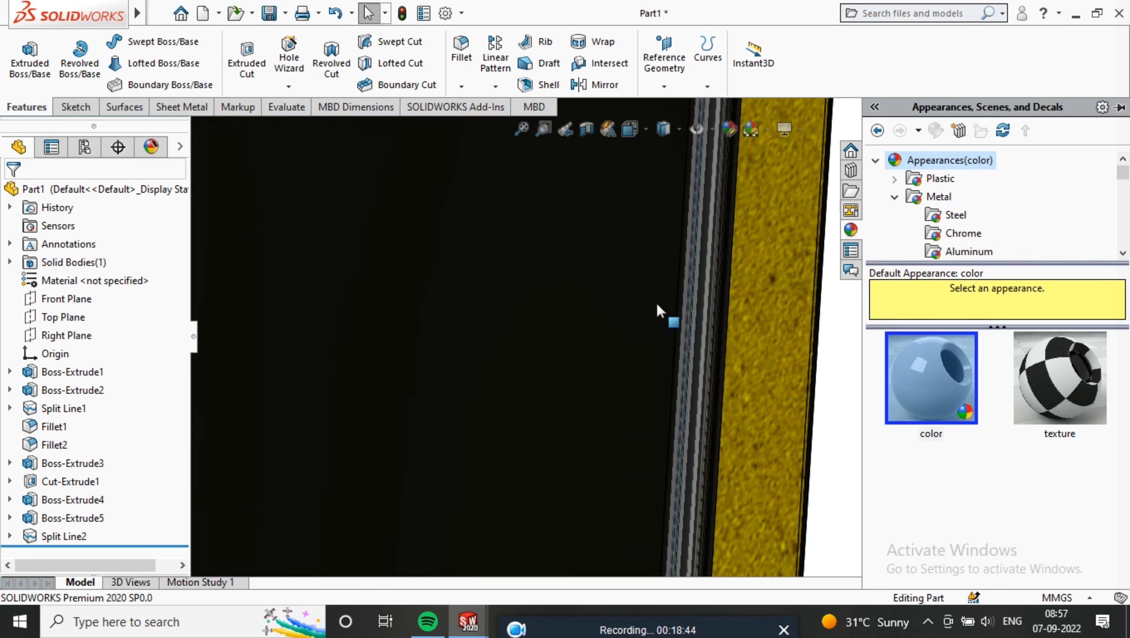
scroll(675, 322, "up", 8)
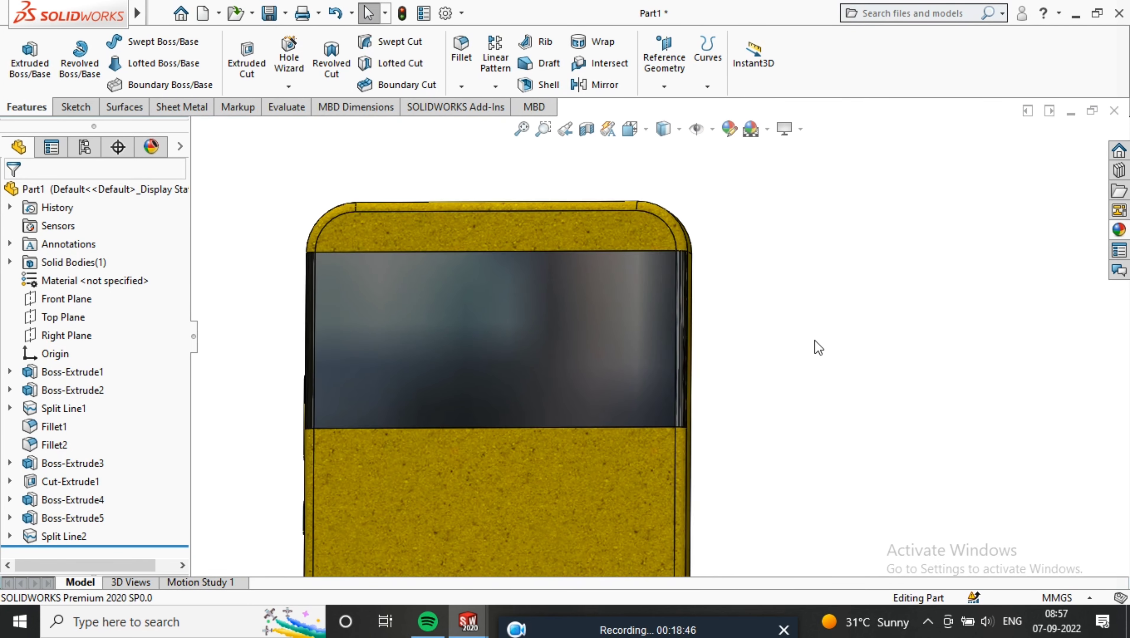
- Open a new sketch on the flat black band on the phone's back, viewed normal to the face
scroll(818, 347, "up", 3)
left_click(535, 329)
left_click(682, 281)
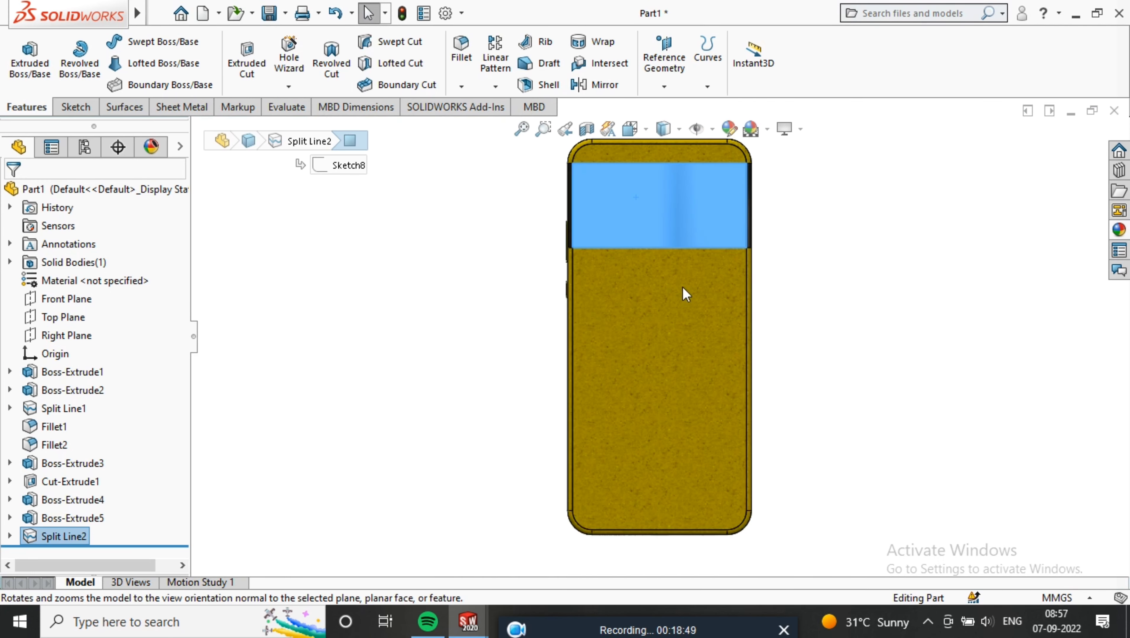
right_click(610, 205)
left_click(657, 183)
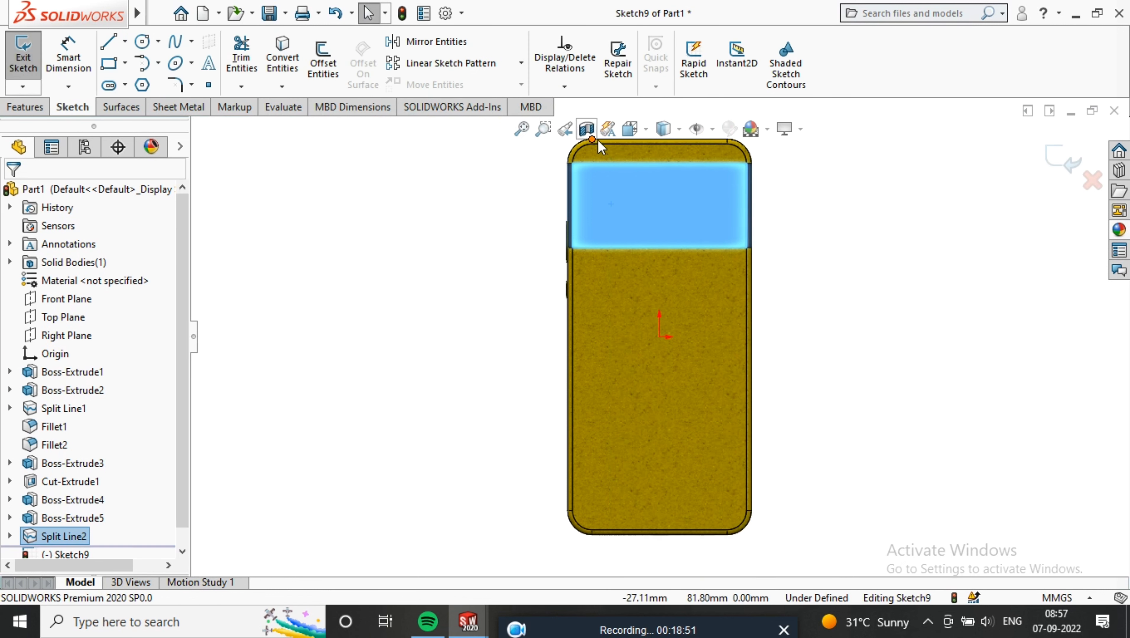
scroll(634, 179, "down", 4)
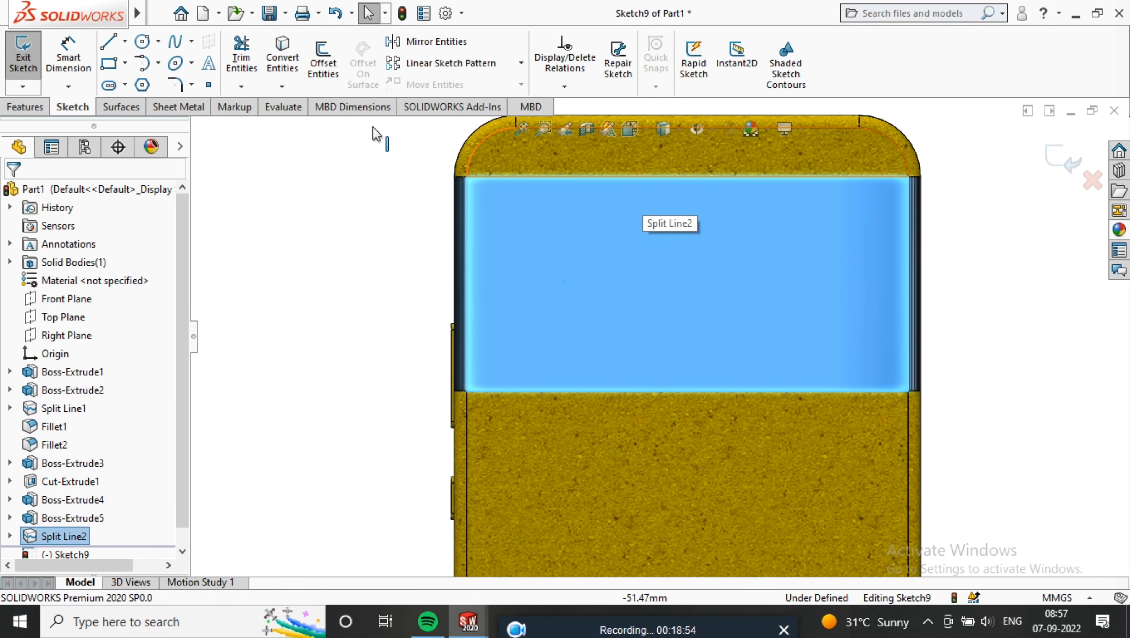
- Sketch two vertically aligned camera circles near the button-side edge of the black band, each with a smaller concentric circle inside
left_click(142, 41)
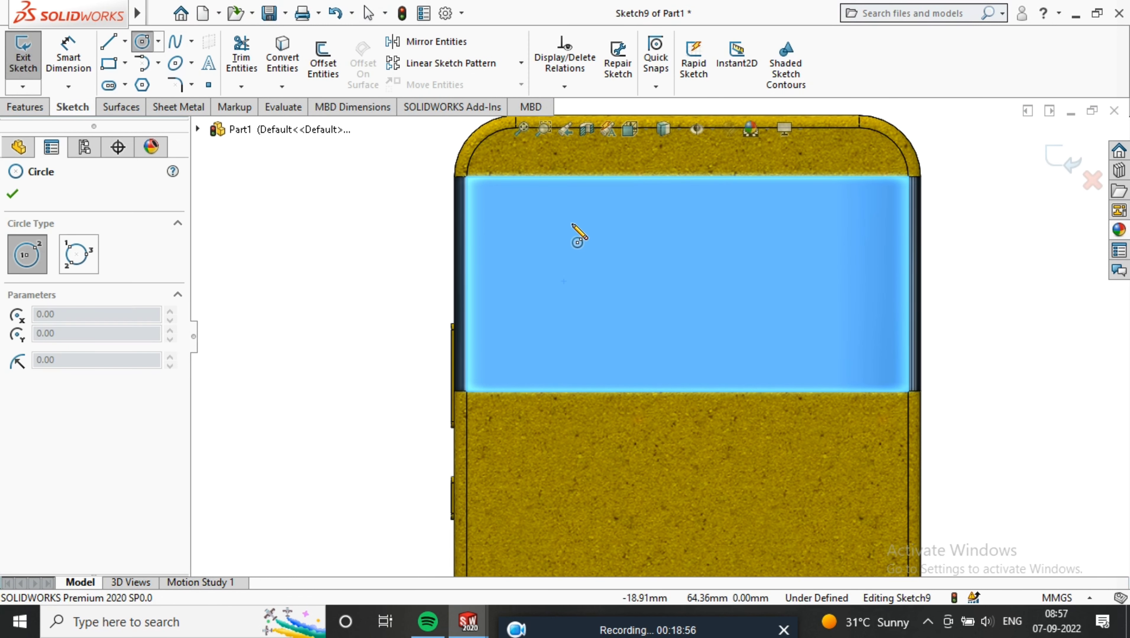
left_click(559, 228)
left_click(573, 244)
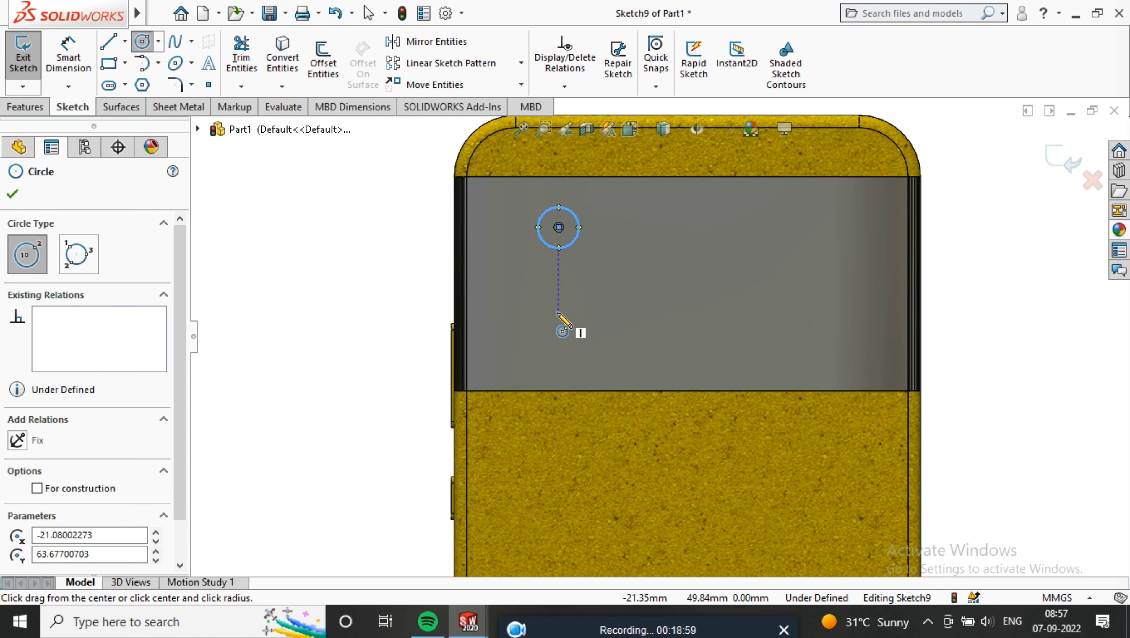
left_click(558, 314)
left_click(580, 337)
scroll(559, 227, "down", 5)
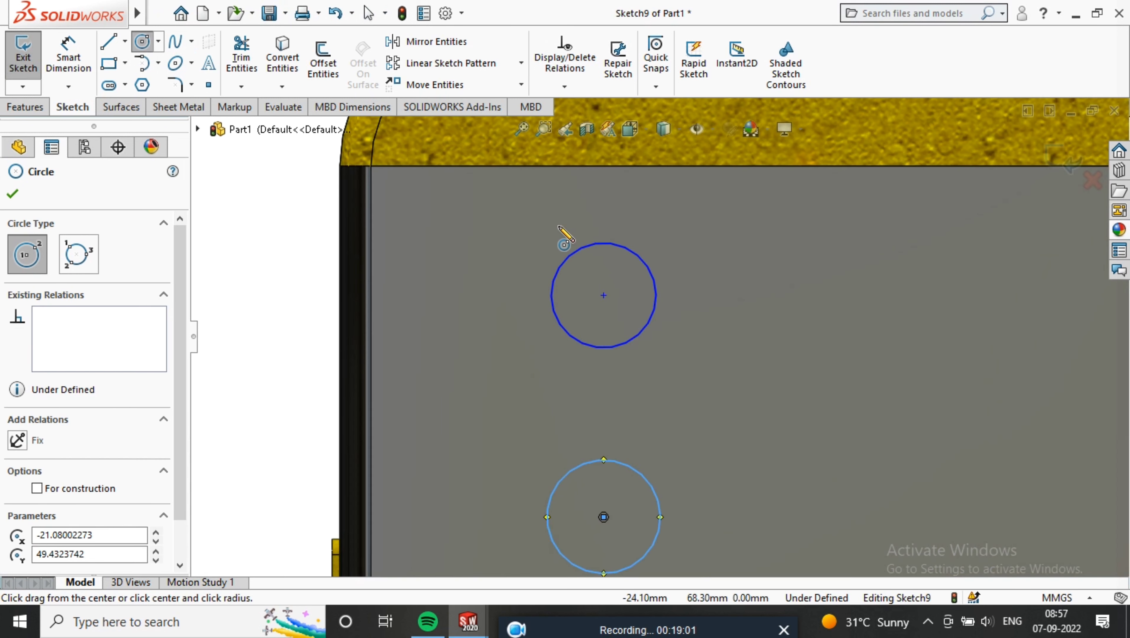
left_click(604, 295)
left_click(623, 315)
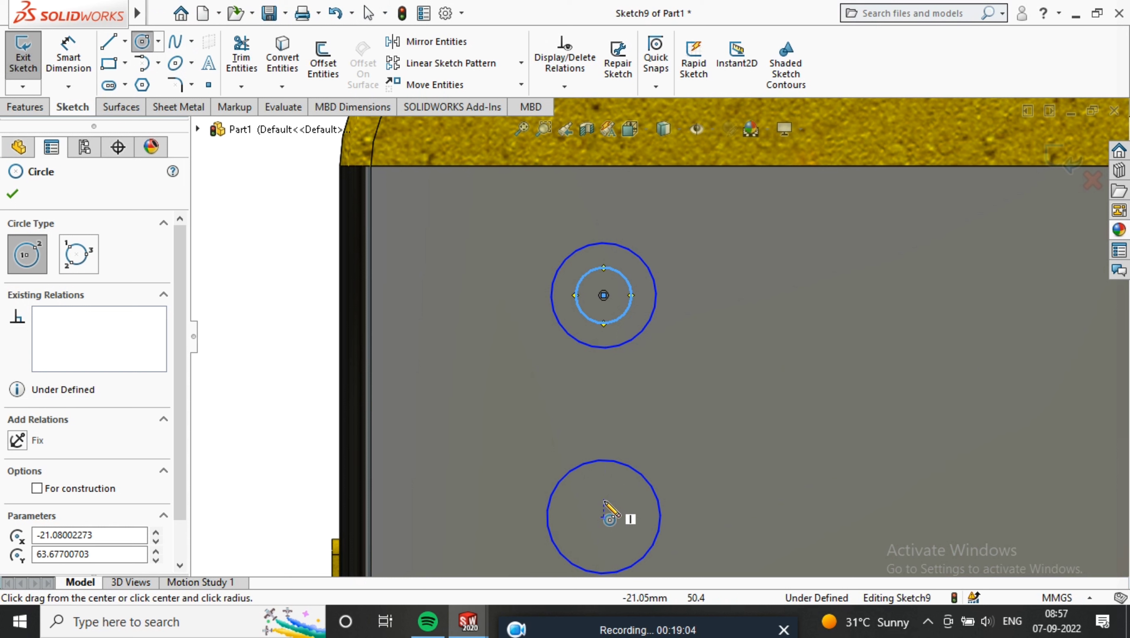
left_click(604, 517)
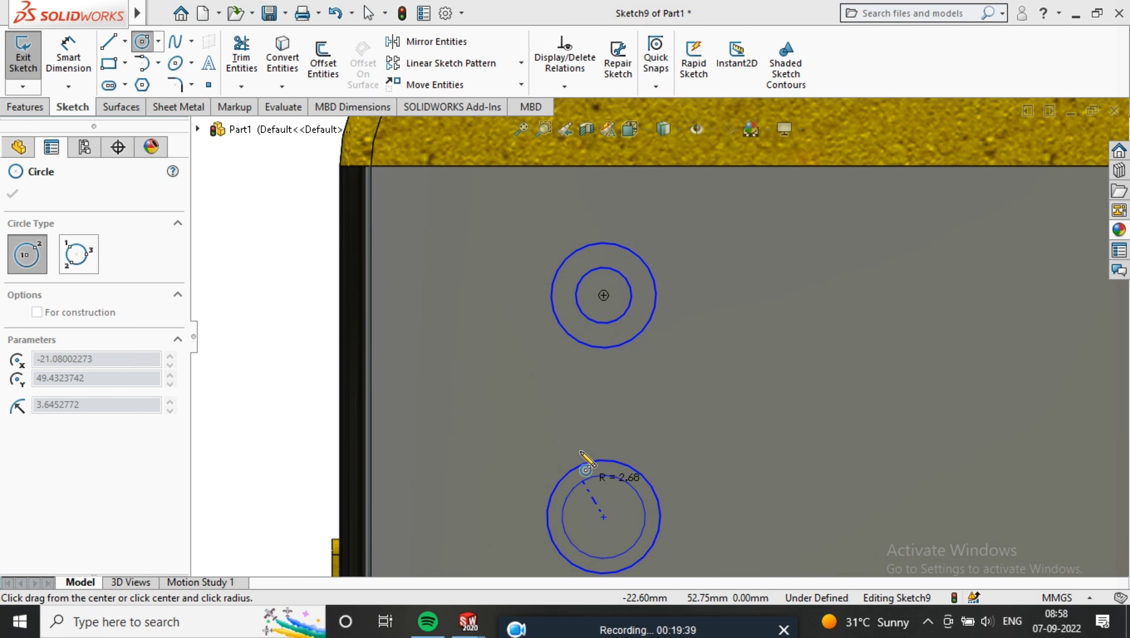
left_click_drag(641, 628, 641, 594)
left_click(516, 627)
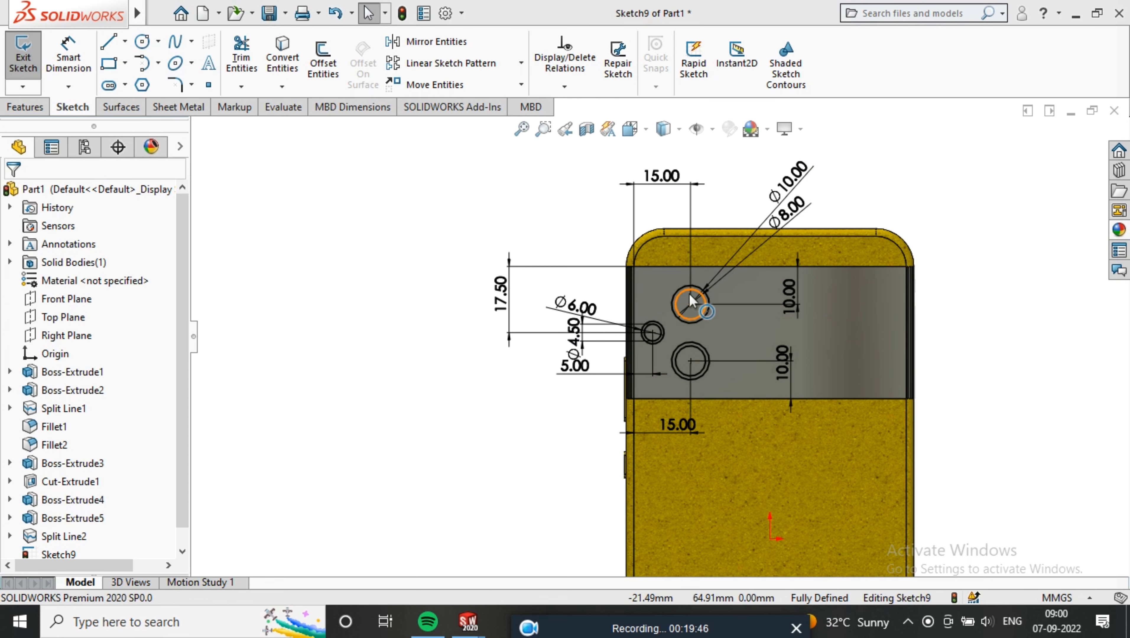
- Extrude the three camera rings 0.5 mm outward from the black band, merged with the body
scroll(588, 323, "down", 5)
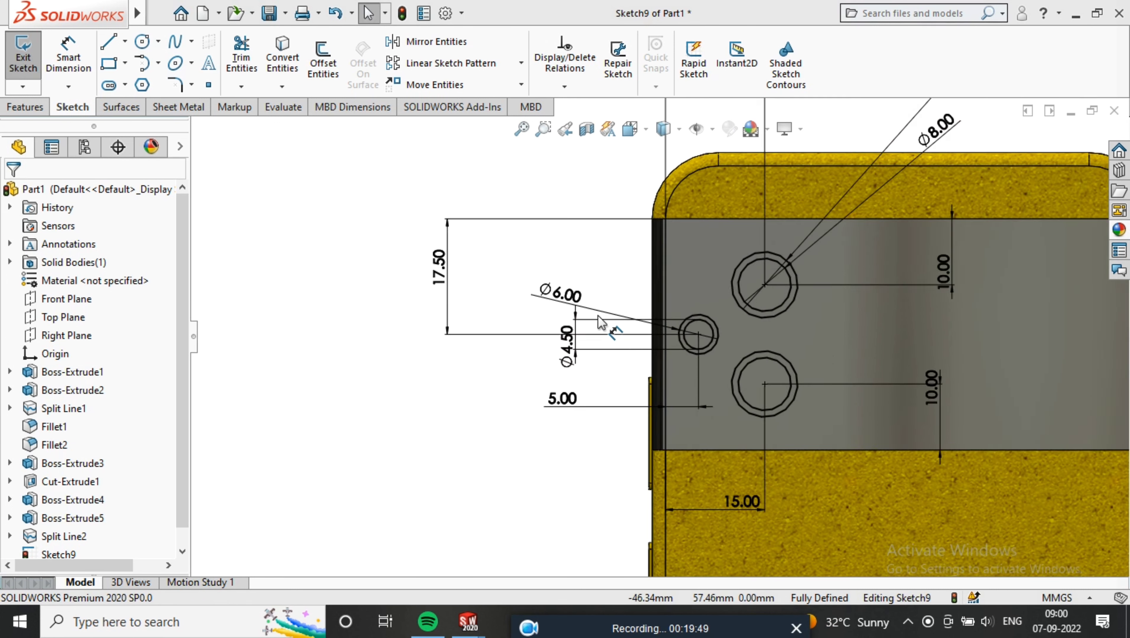
scroll(610, 404, "up", 5)
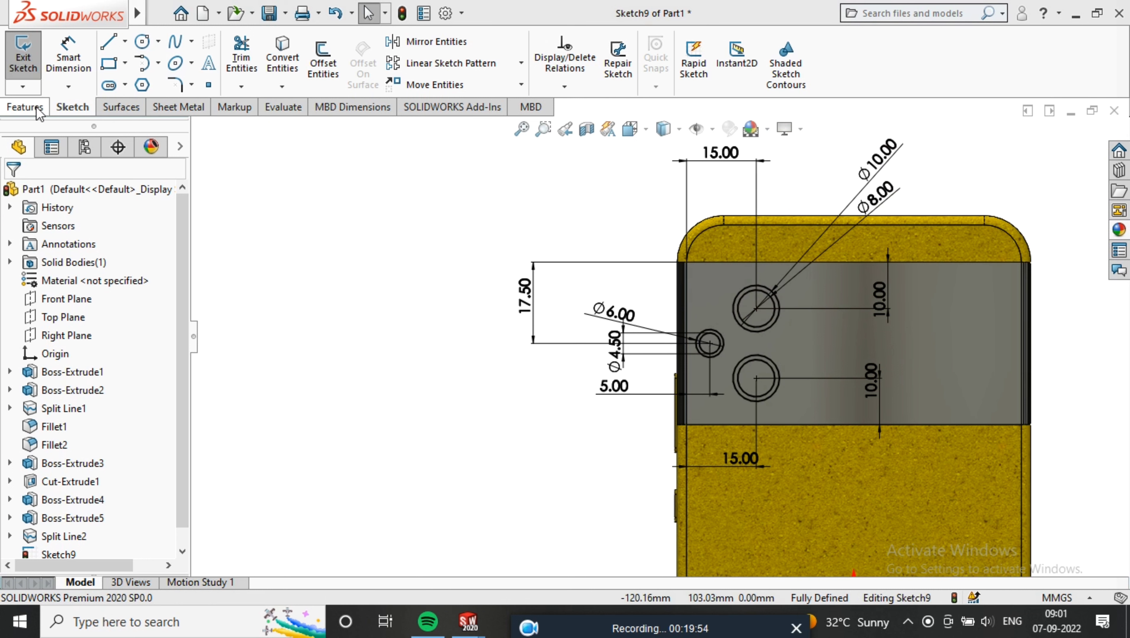
left_click(24, 107)
left_click(20, 58)
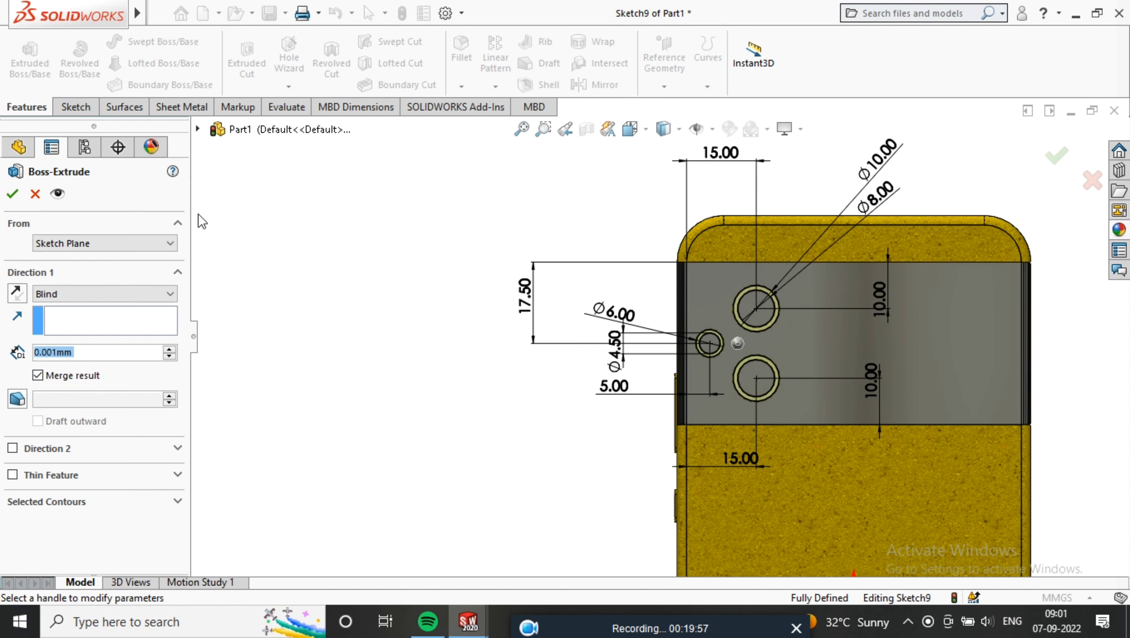
type(".5")
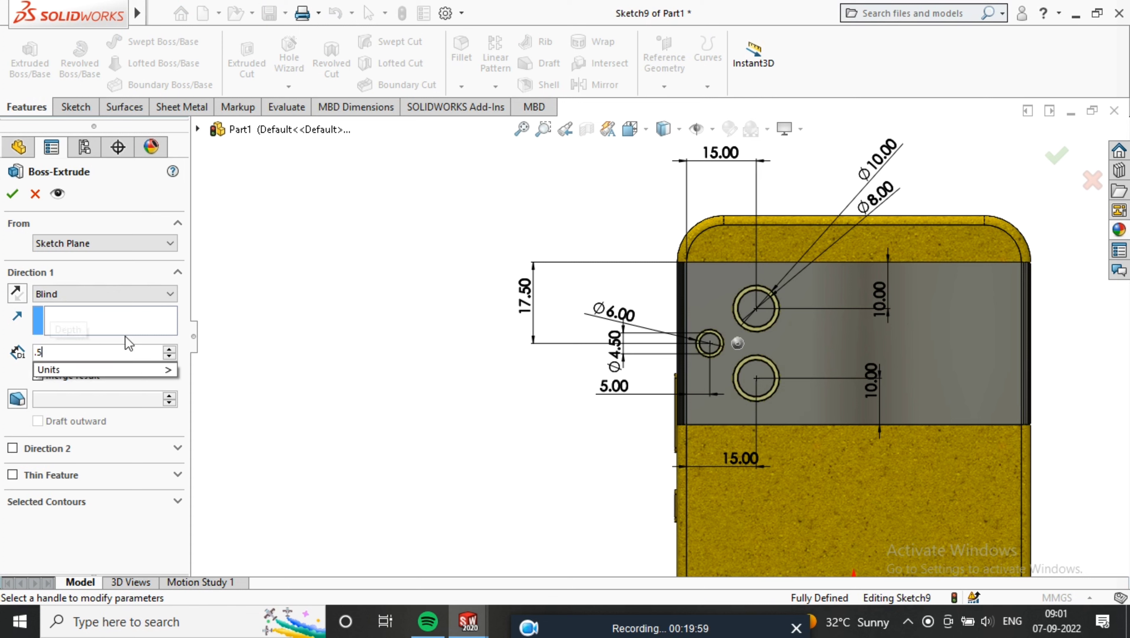
key("Return")
left_click(12, 194)
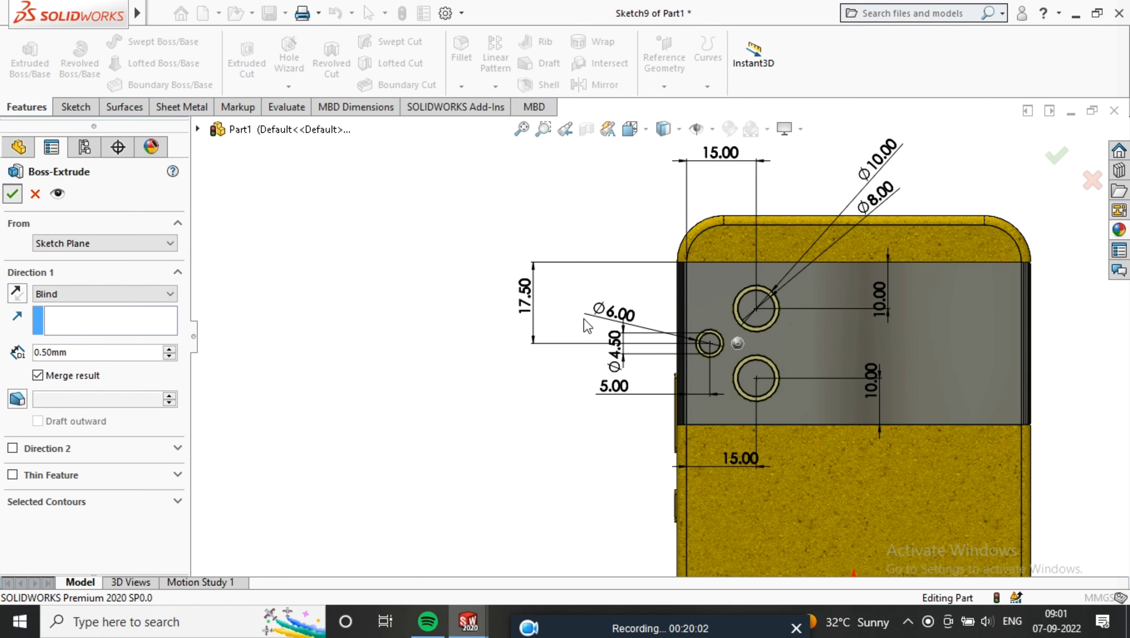
- Start a constant-size Fillet on the top faces of all three camera rings
mouse_move(815, 315)
middle_mouse_down()
mouse_move(766, 309)
mouse_move(808, 305)
middle_mouse_up()
scroll(782, 299, "down", 3)
scroll(772, 313, "up", 2)
left_click(462, 59)
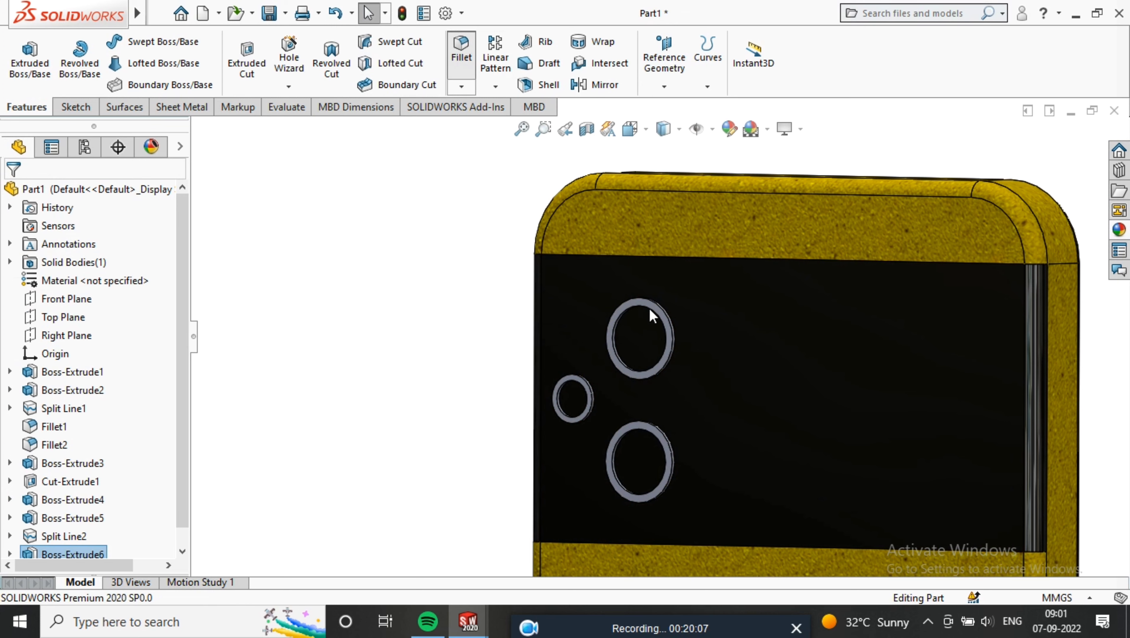
scroll(657, 313, "down", 5)
left_click(658, 309)
scroll(658, 310, "up", 5)
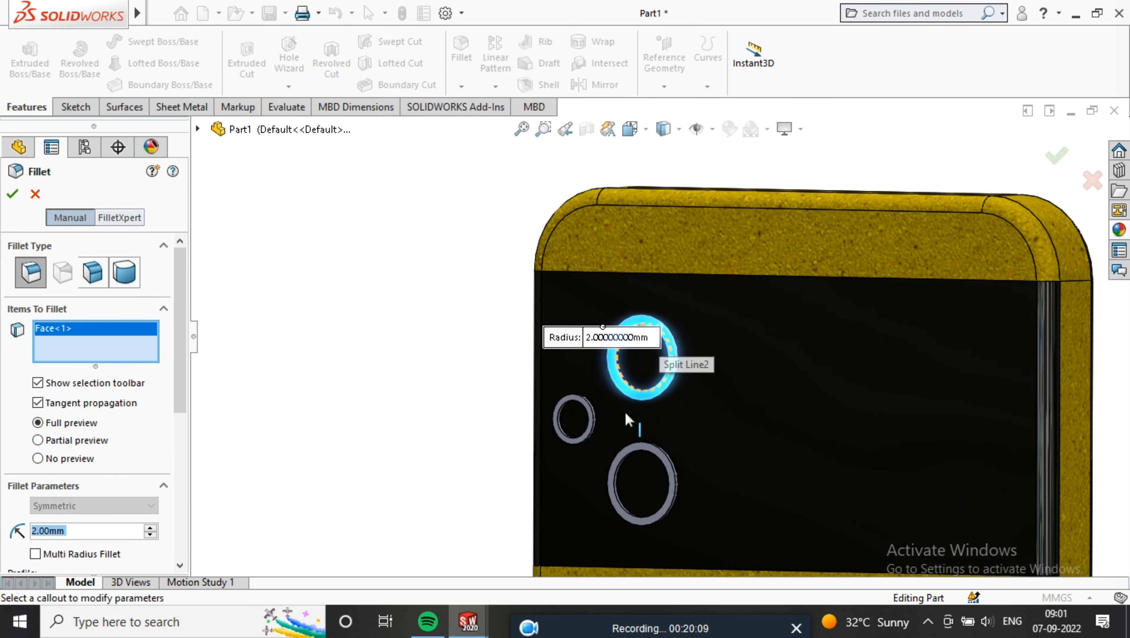
scroll(584, 414, "down", 4)
left_click(628, 352)
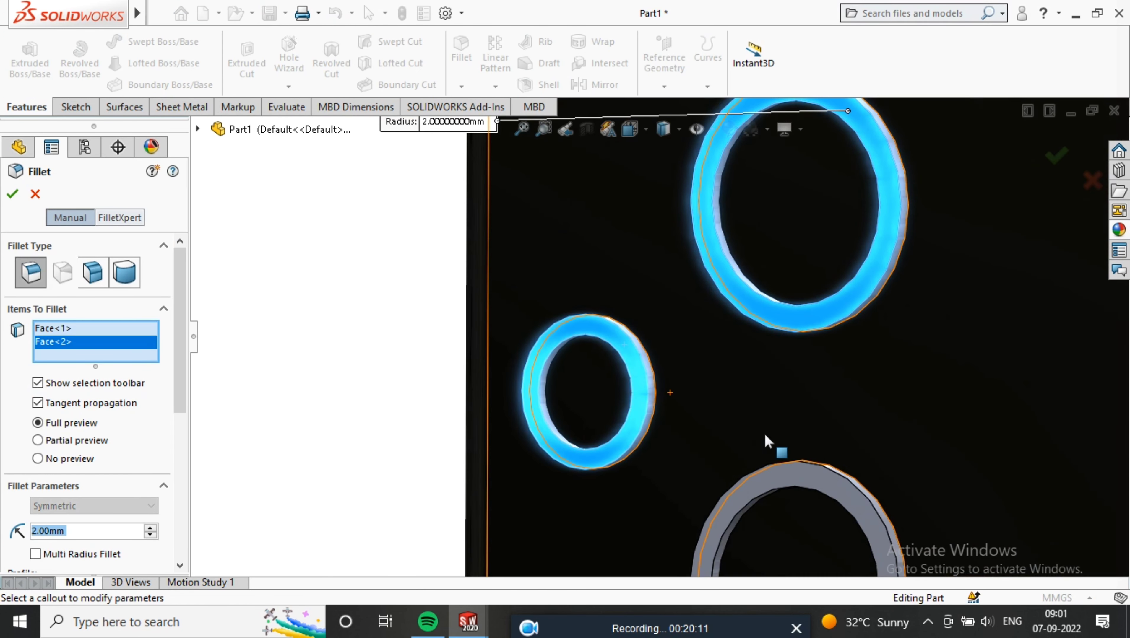
left_click(789, 476)
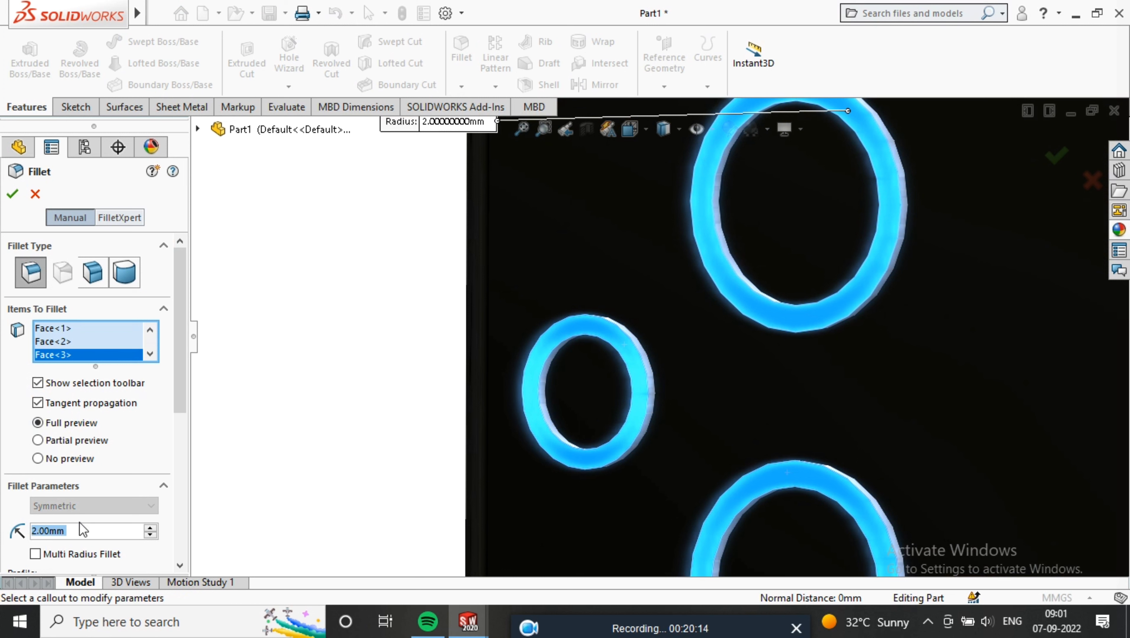
- Try a 0.5 mm fillet radius on the three ring faces
type("0.5")
key("Return")
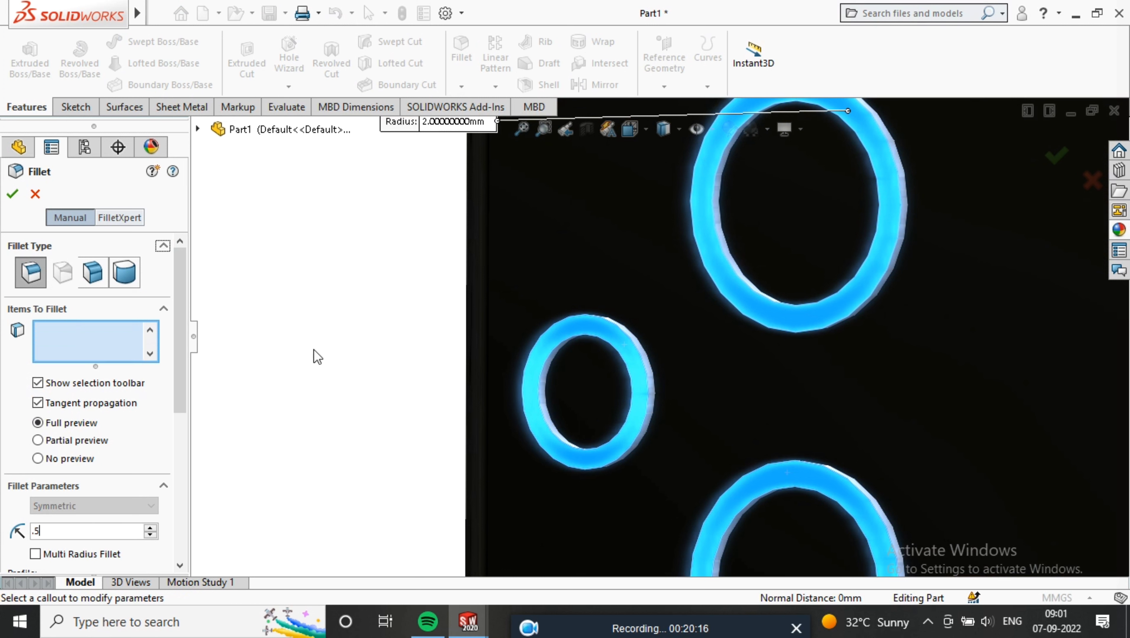
scroll(659, 312, "up", 4)
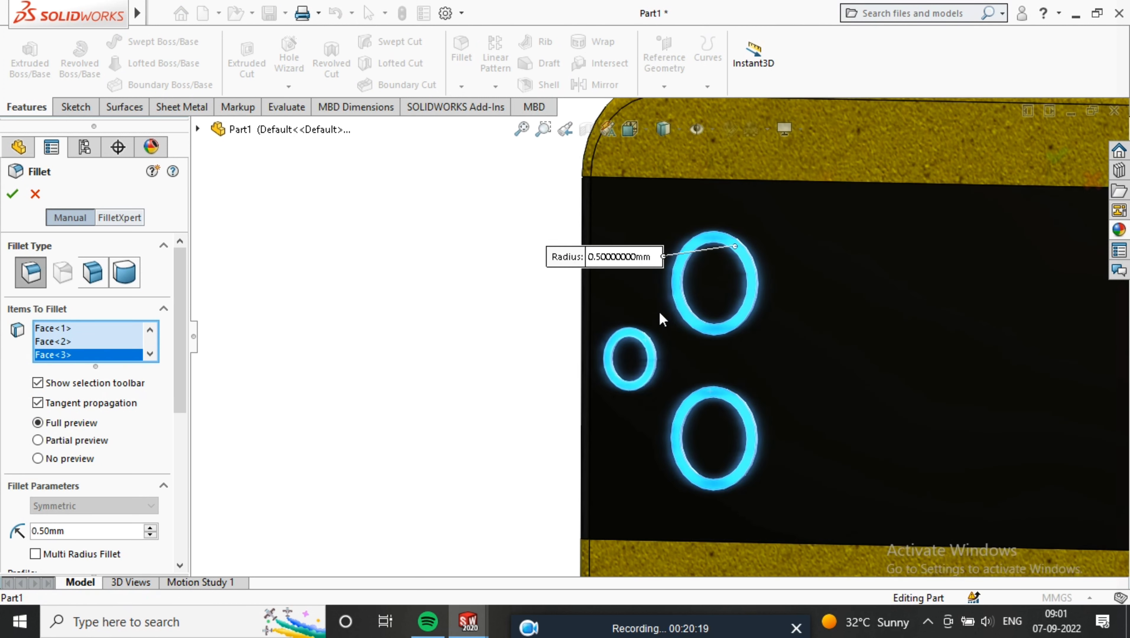
scroll(648, 288, "down", 5)
scroll(714, 313, "up", 4)
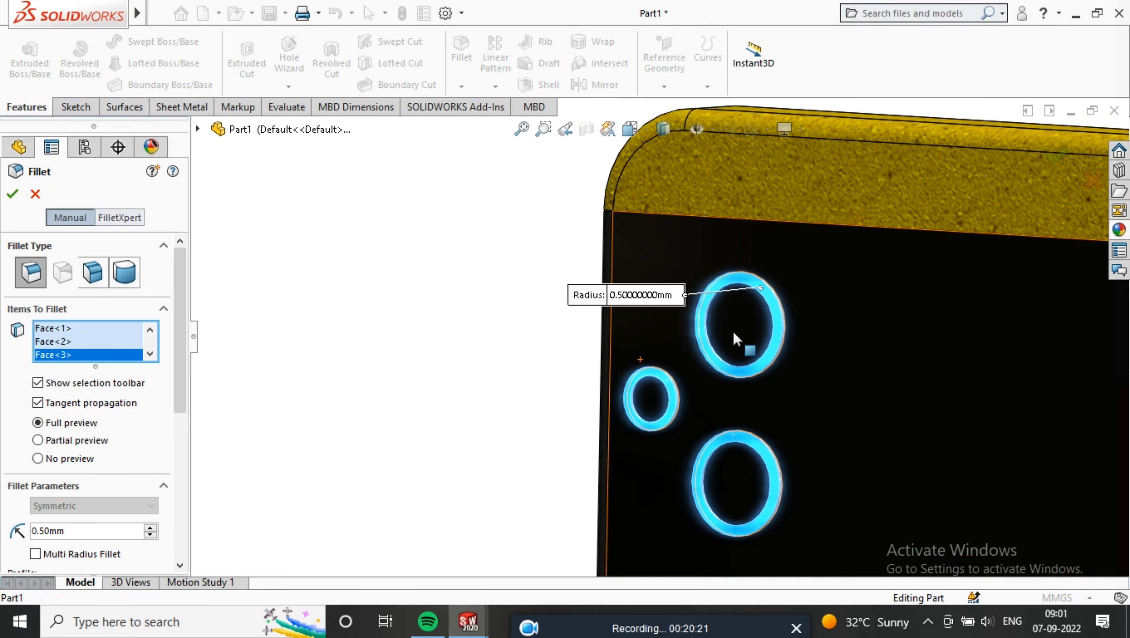
- Set the fillet radius on the camera rings to 0.3 mm and apply the fillet
type("0.3")
key("Return")
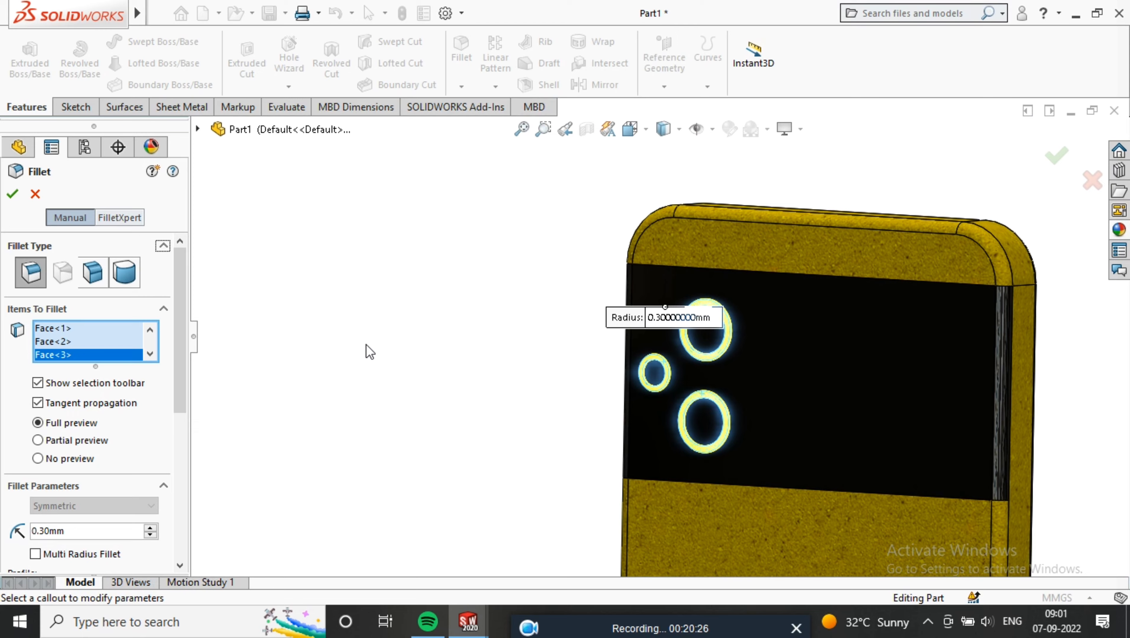
scroll(717, 313, "down", 6)
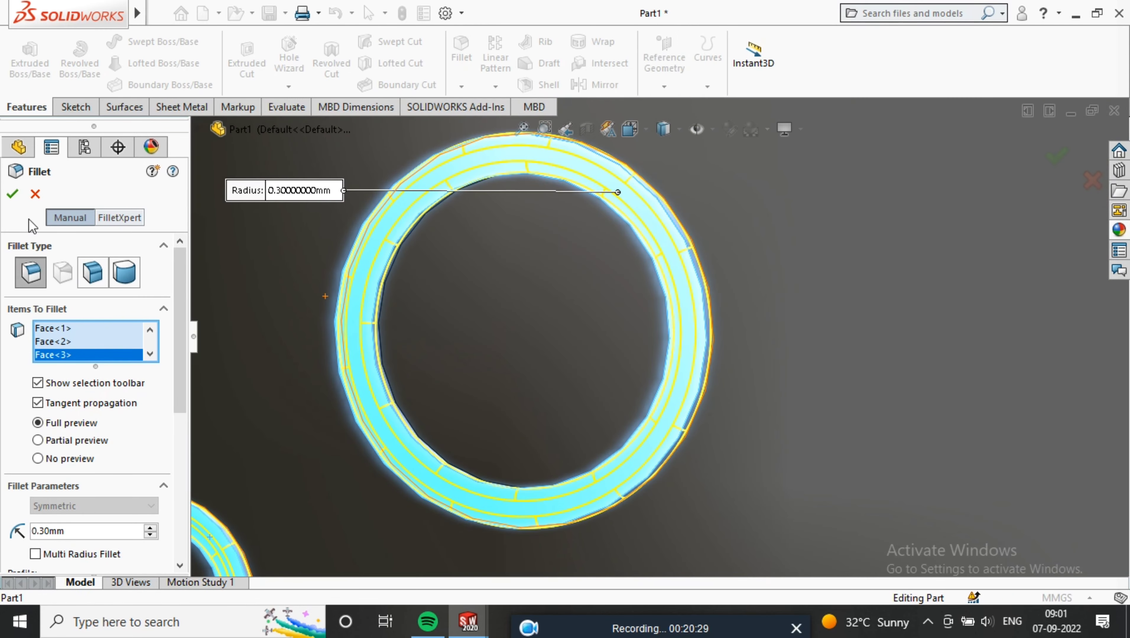
left_click(18, 200)
- Open a new sketch on the circular face inside the upper large camera ring
scroll(857, 318, "up", 5)
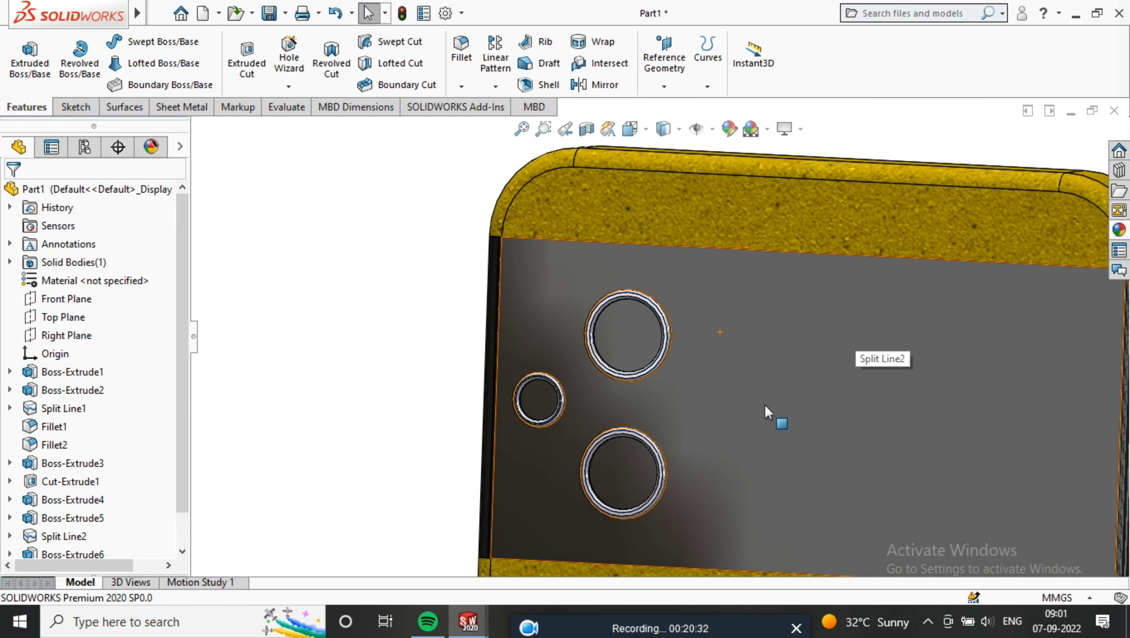
scroll(555, 436, "up", 3)
scroll(708, 399, "down", 4)
middle_click_drag(725, 317, 670, 253)
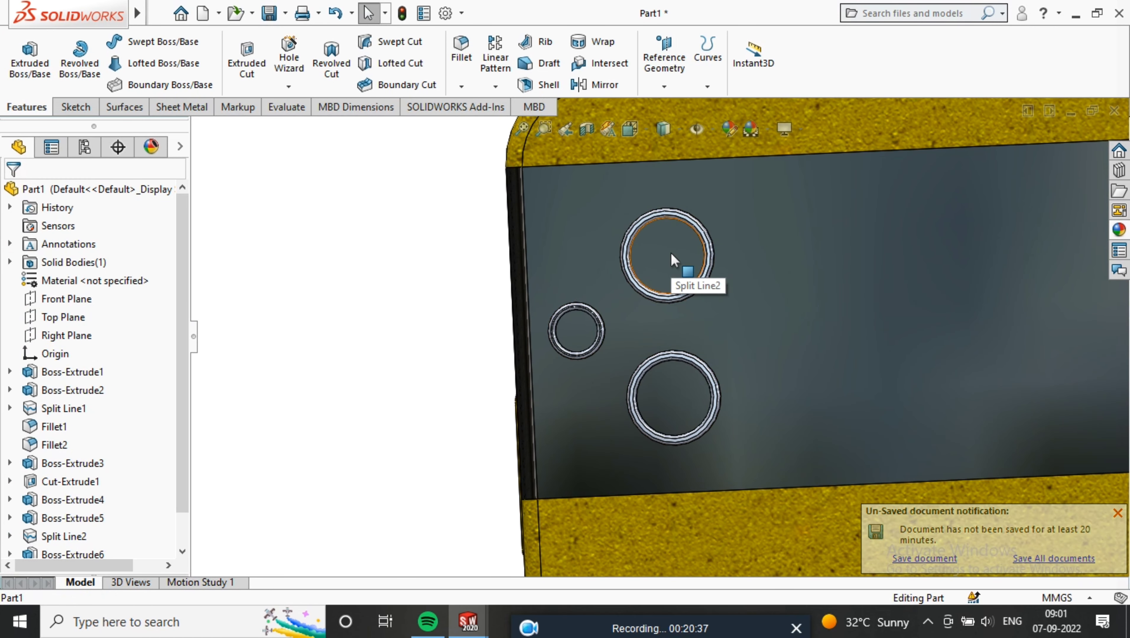
left_click(670, 252)
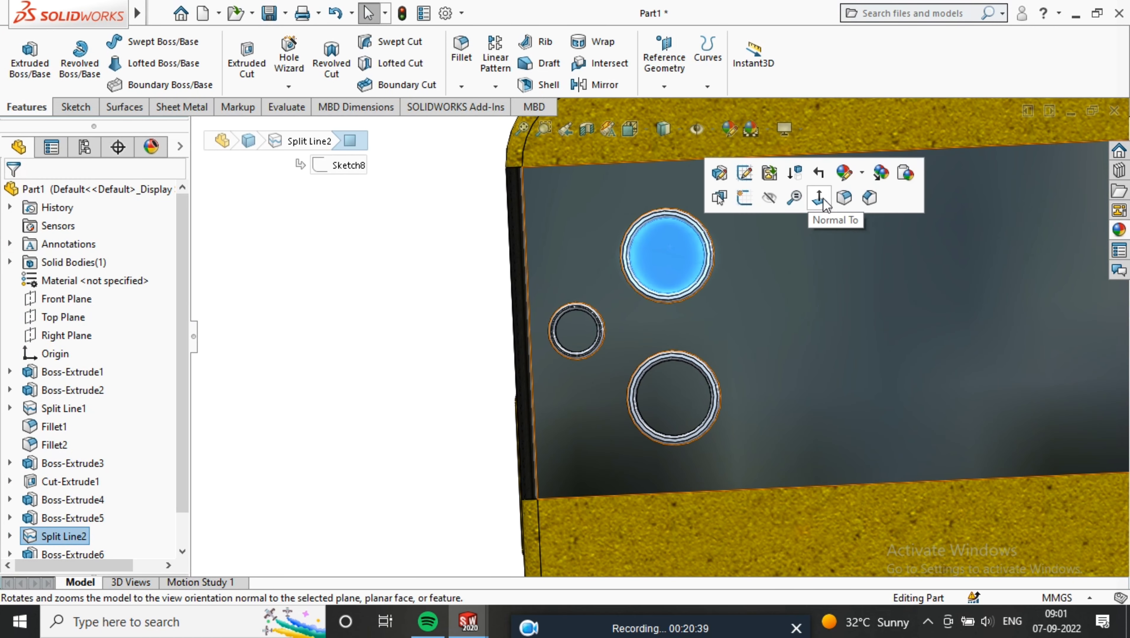
left_click(744, 197)
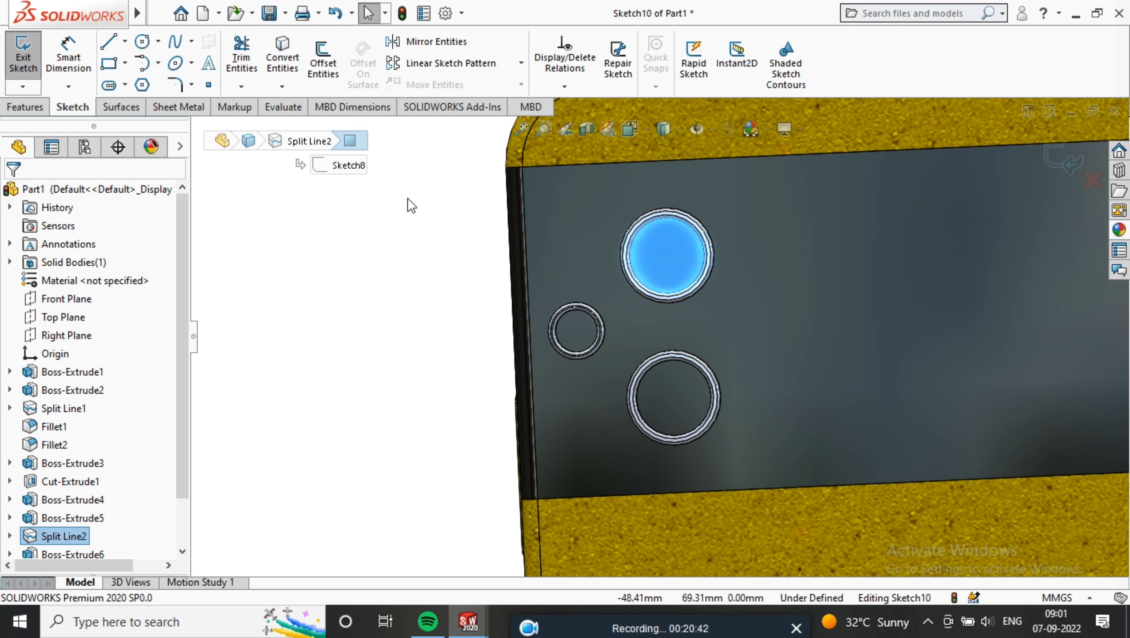
- Convert the circular faces inside all three camera rings into sketch circles and extrude them 0.5 mm with merged result
left_click(652, 394, "ctrl")
left_click(575, 331, "ctrl")
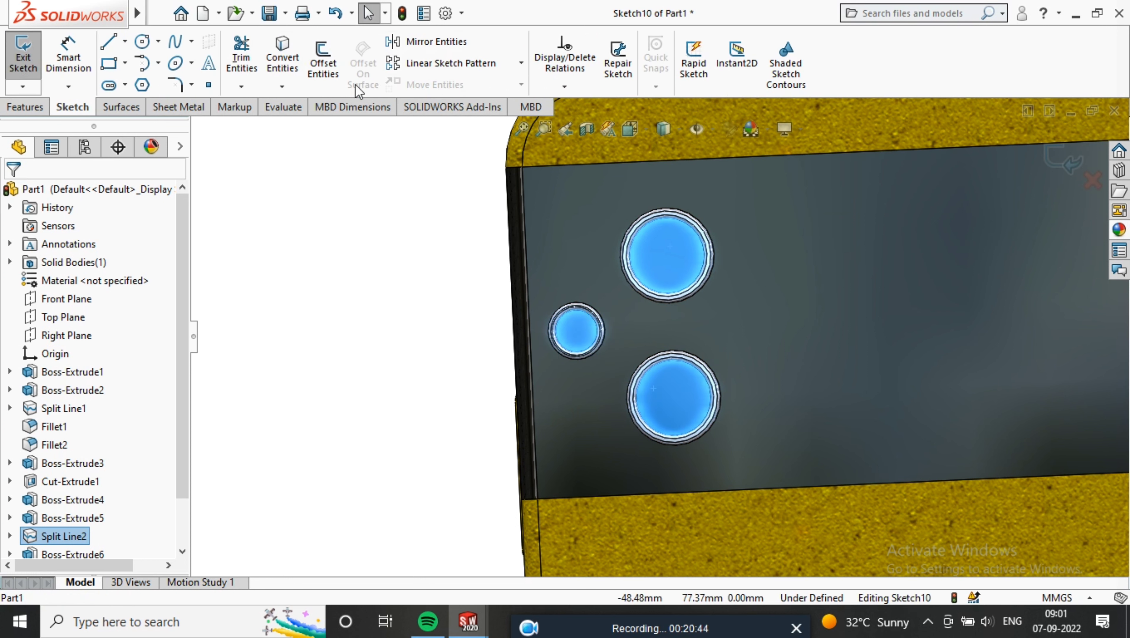
left_click(282, 63)
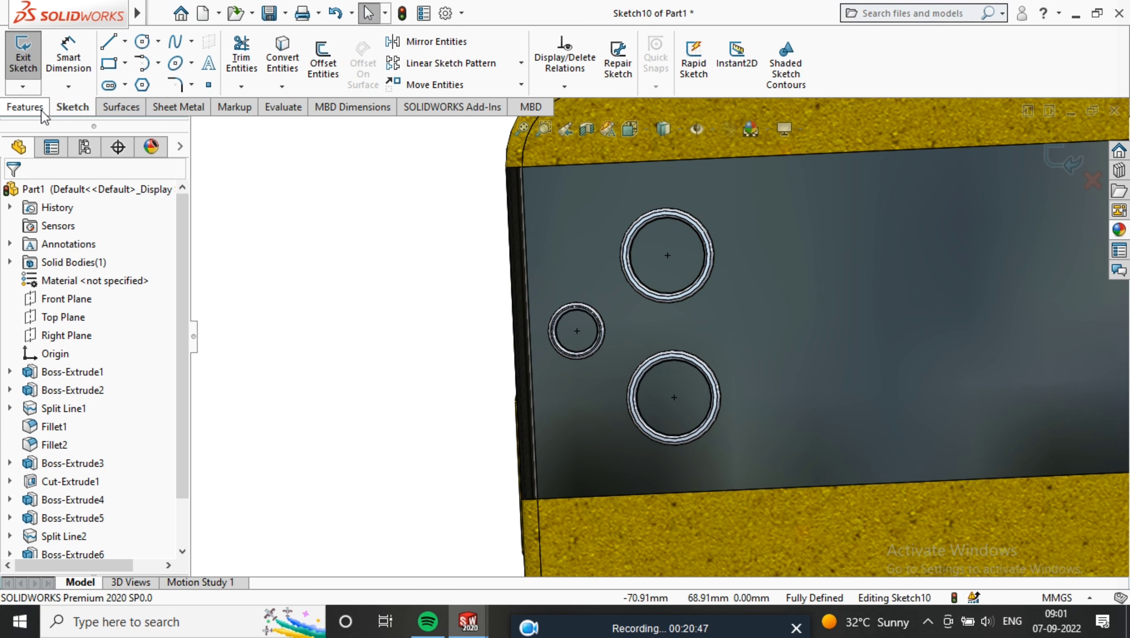
left_click(28, 106)
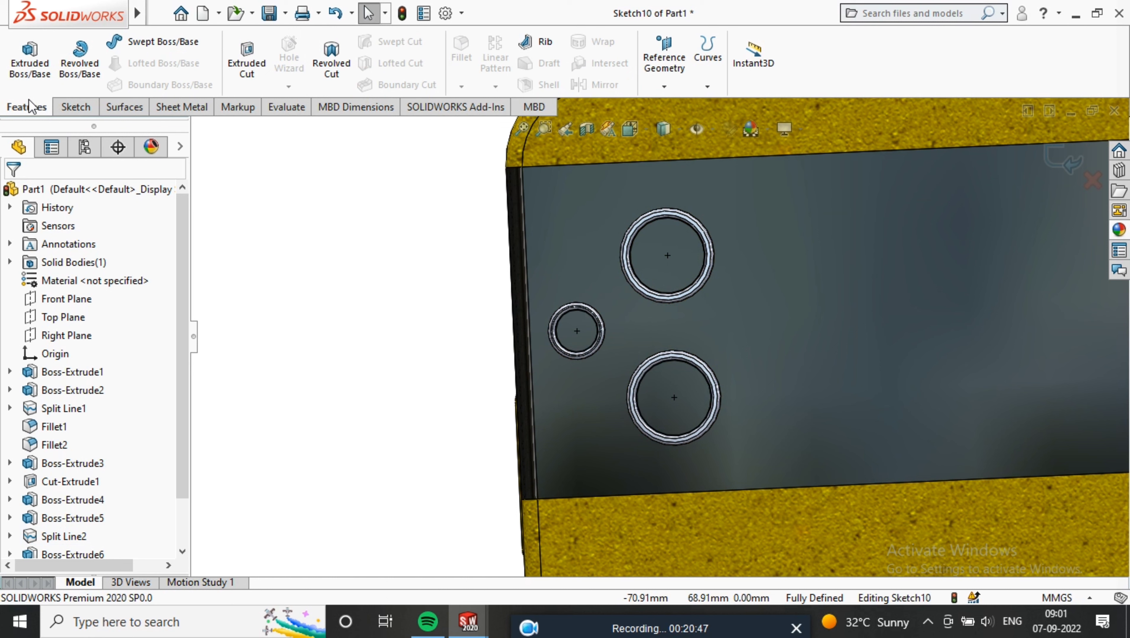
left_click(31, 70)
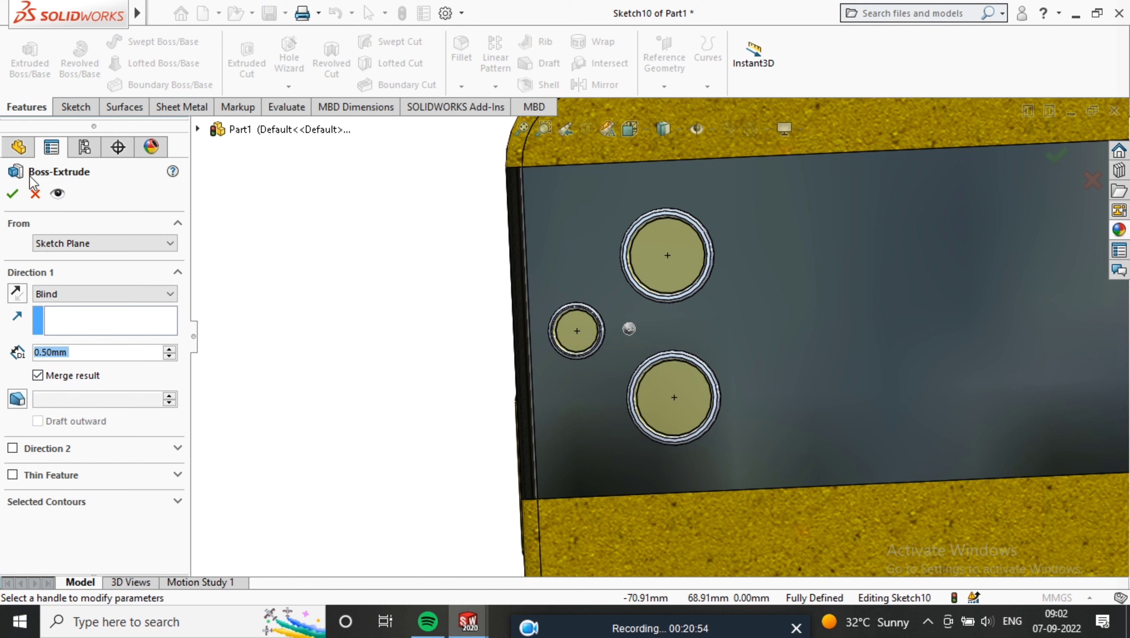
left_click(18, 193)
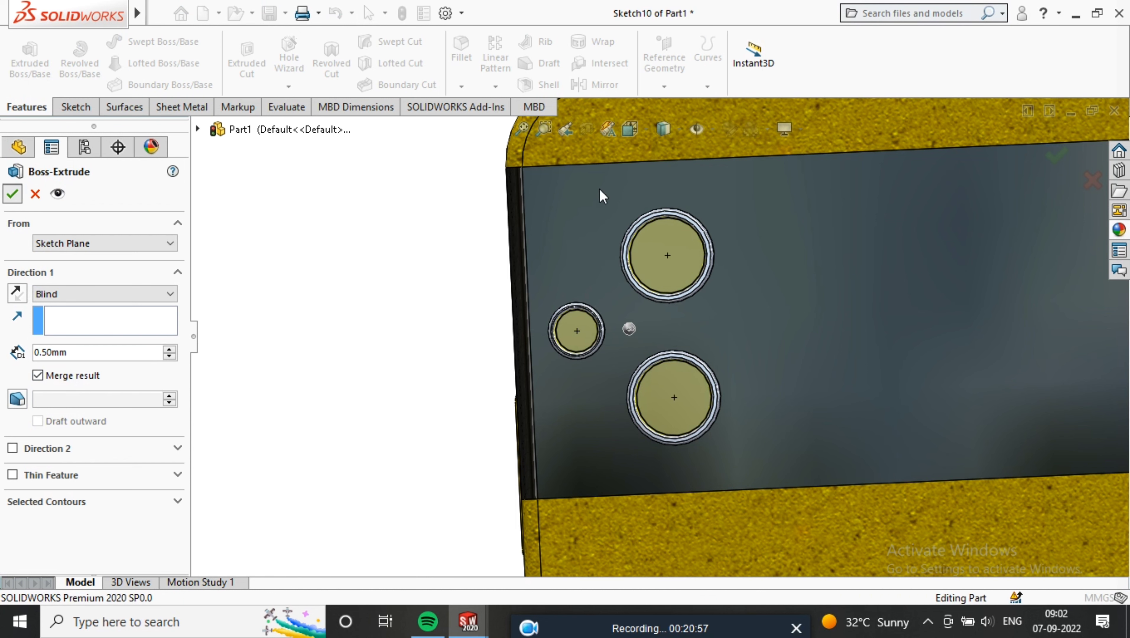
- Fillet the top faces of the three newly extruded lens discs with a 0.3 mm radius
left_click(460, 56)
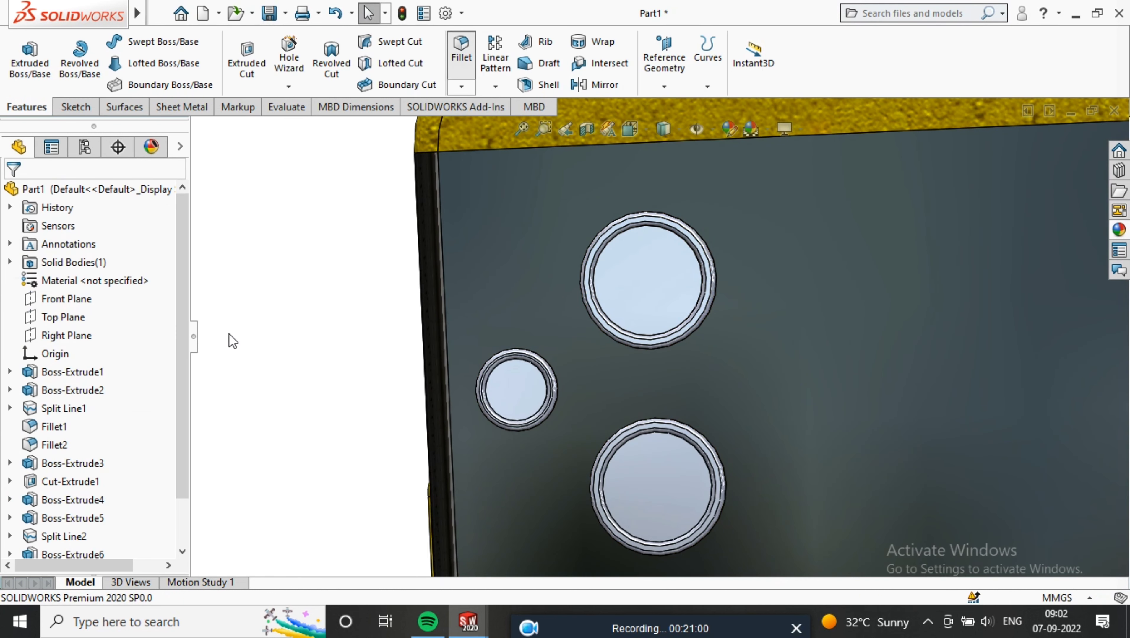
left_click(626, 286)
left_click(660, 477)
left_click(506, 389)
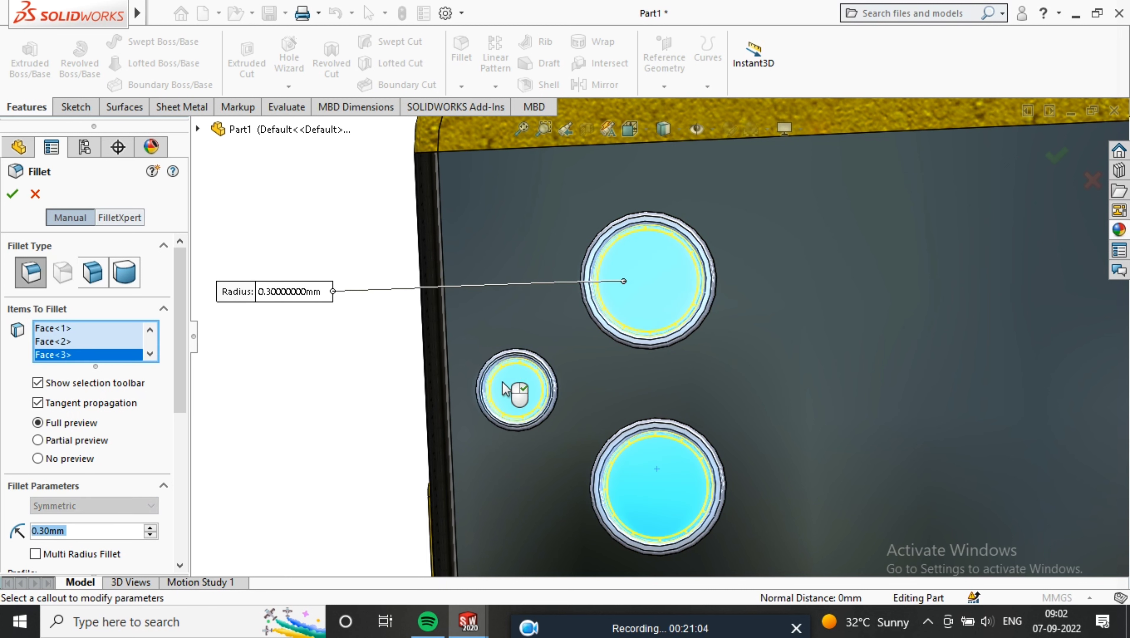
left_click(13, 193)
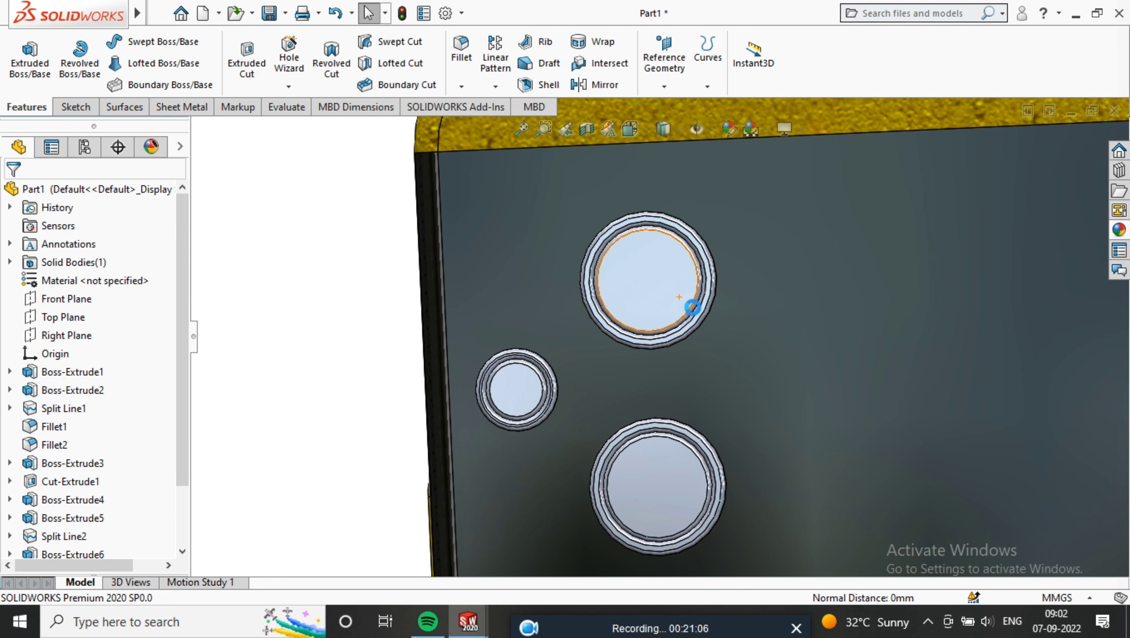
- Apply a black colour to Boss-Extrude6, Fillet3, Boss-Extrude7 and Fillet4 of the camera rings
scroll(695, 313, "up", 2)
scroll(61, 504, "down", 2)
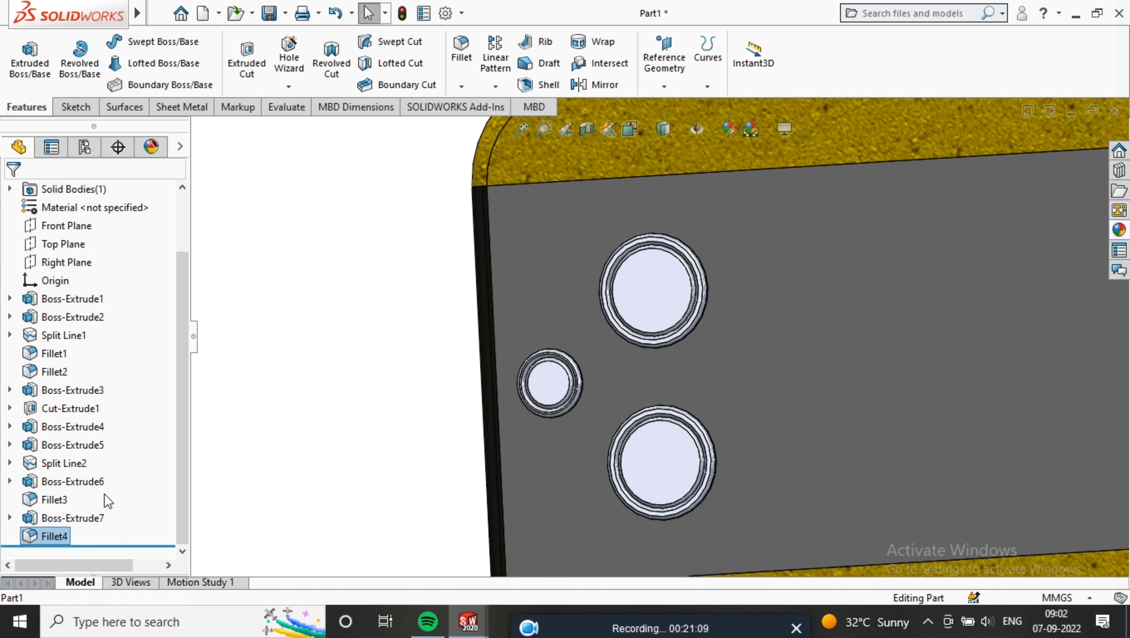
left_click(65, 500)
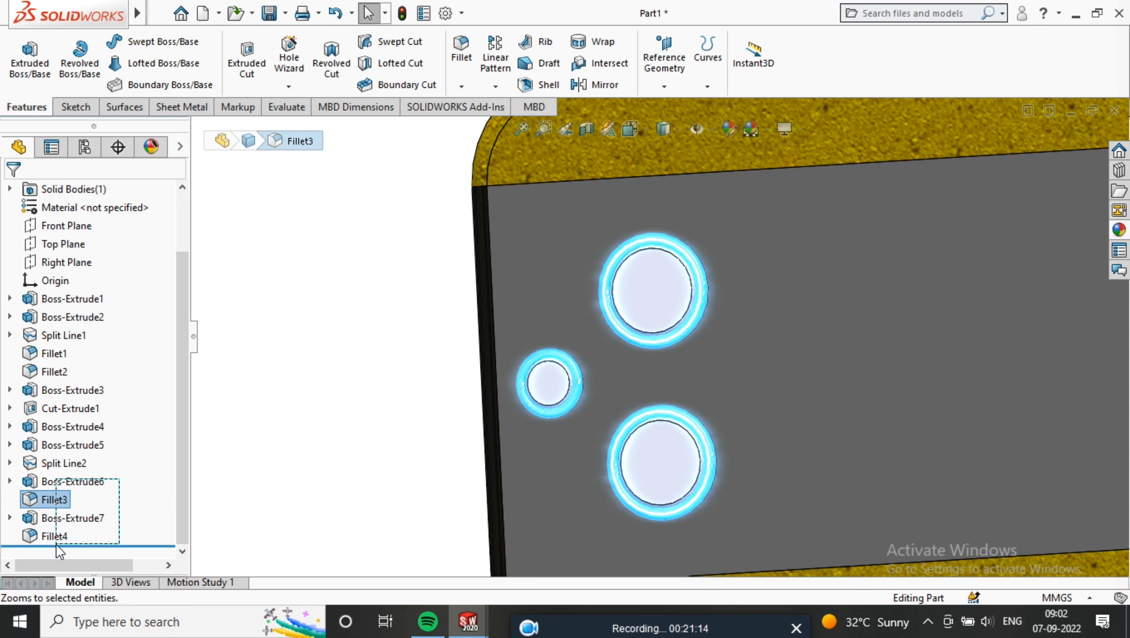
left_click_drag(56, 545, 56, 540)
left_click(50, 503, "ctrl")
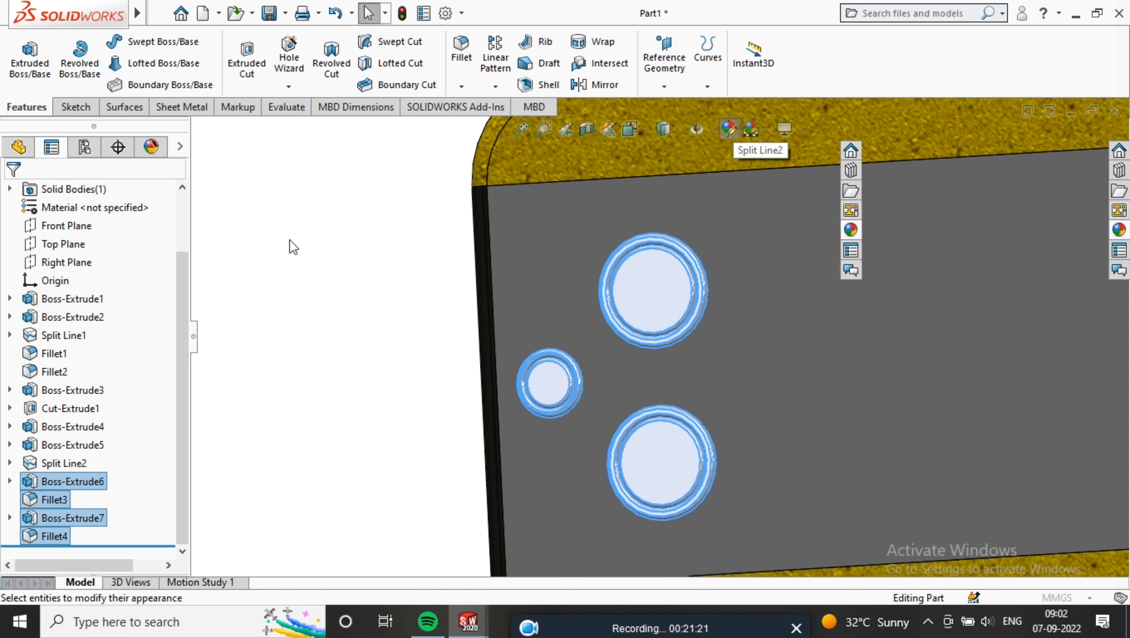
left_click(128, 559)
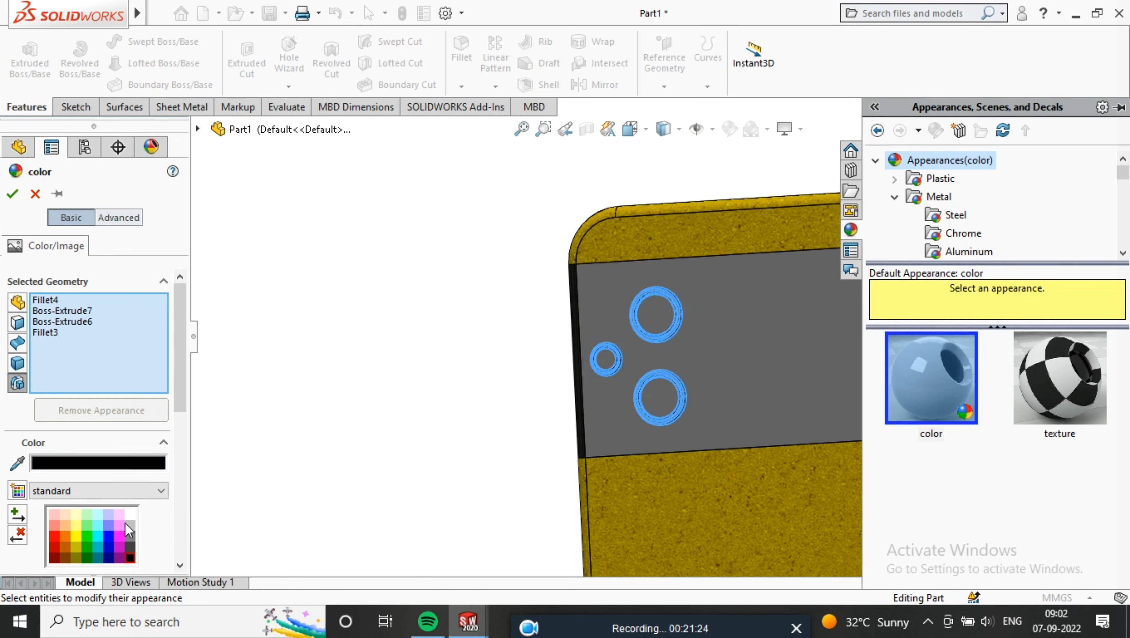
left_click(13, 193)
- Orient the view normal to the upper large lens face and open a new sketch on it
middle_click_drag(506, 365, 531, 382)
scroll(530, 382, "up", 3)
left_click(564, 378)
scroll(910, 359, "down", 4)
middle_click_drag(910, 359, 933, 327)
scroll(522, 247, "down", 2)
scroll(485, 270, "down", 3)
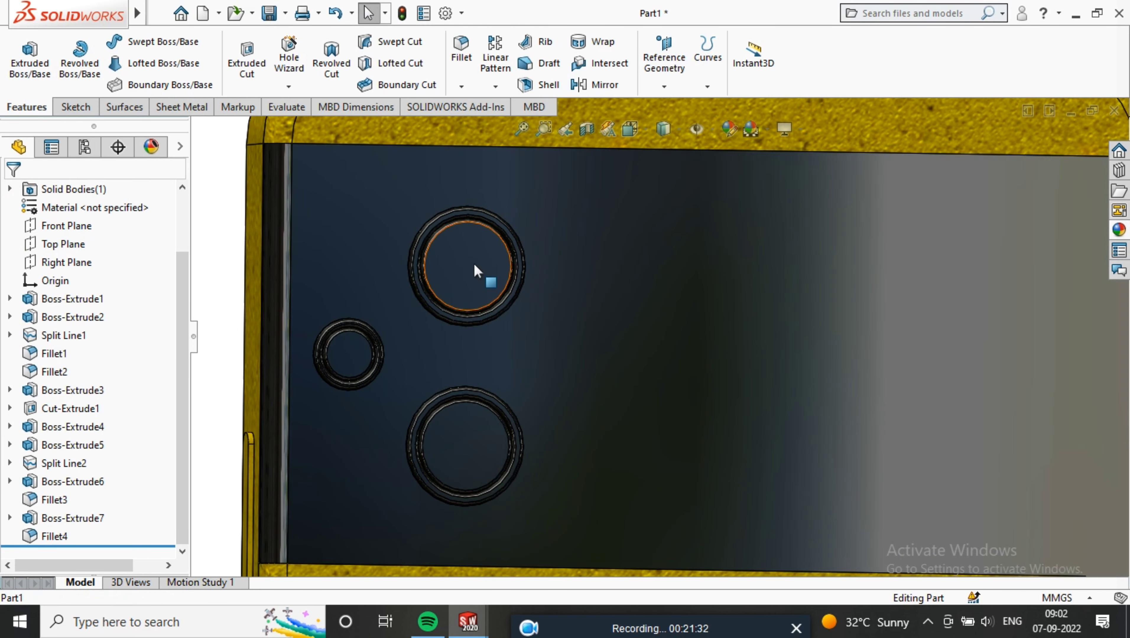
left_click(466, 272)
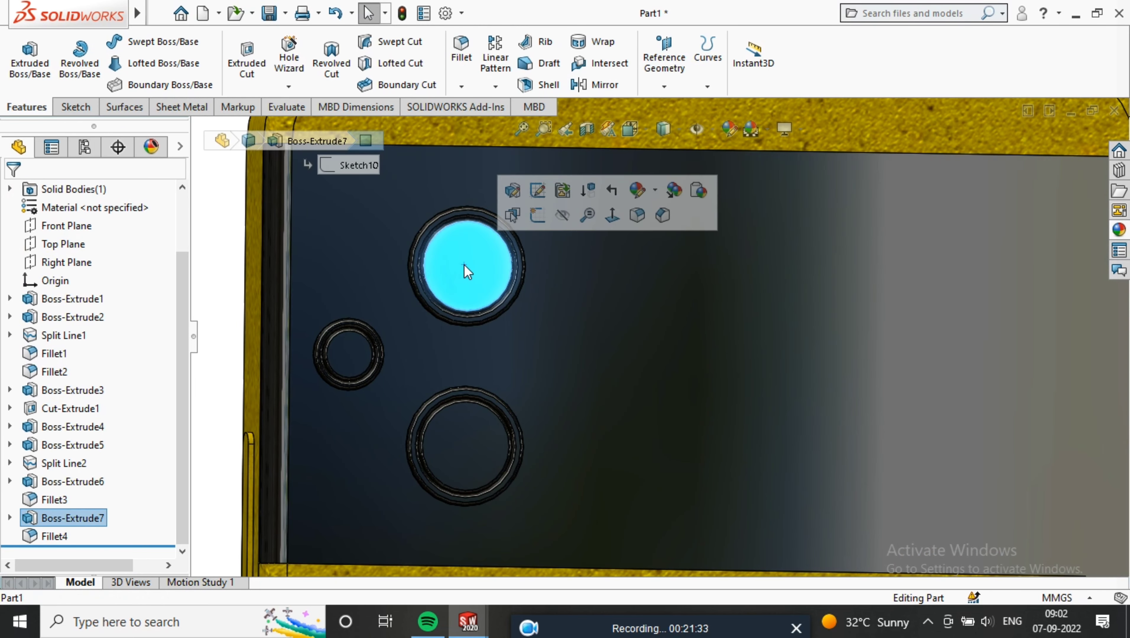
left_click(610, 216)
scroll(619, 248, "down", 3)
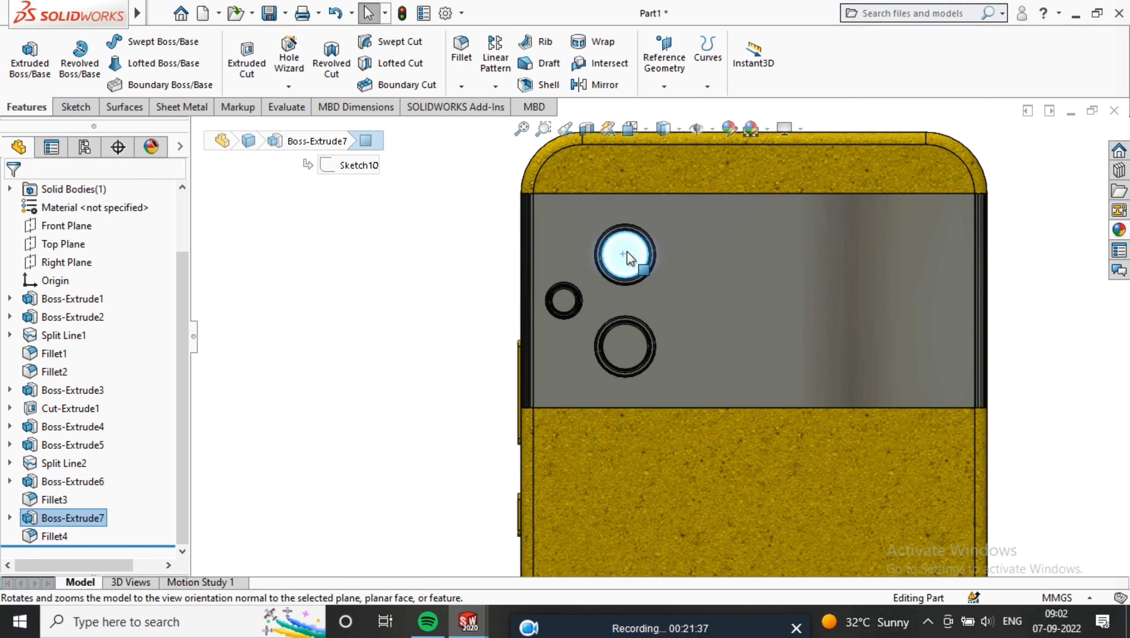
right_click(639, 245)
left_click(663, 219)
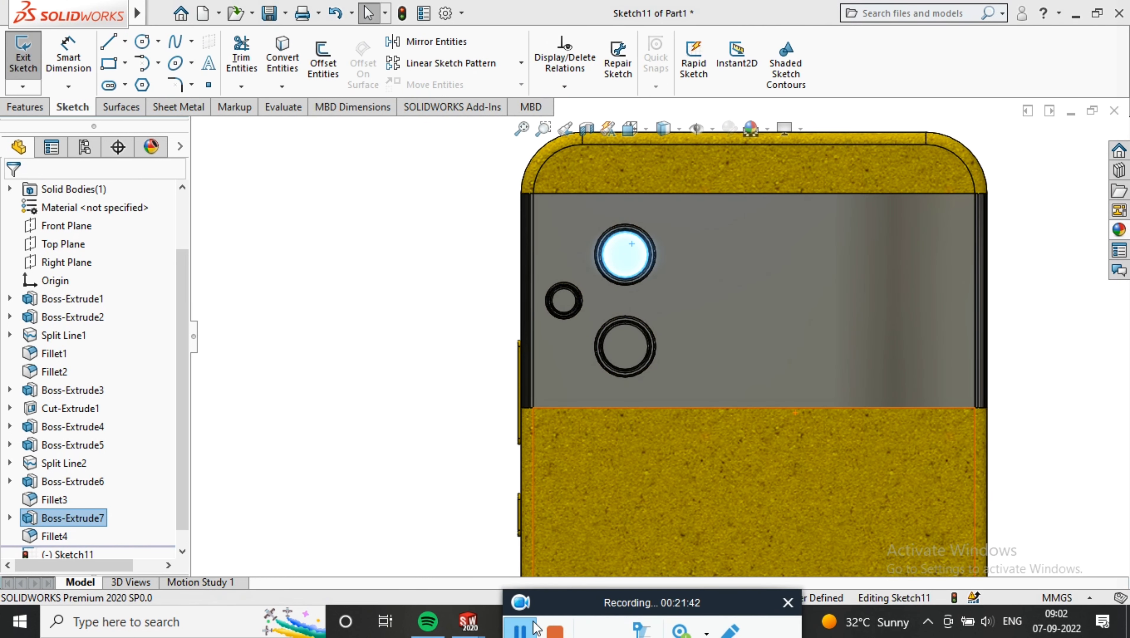
- Sketch circles about 3.6 mm and 3.7 mm in diameter at the centres of the upper and lower large lenses
left_click(148, 44)
left_click(624, 255)
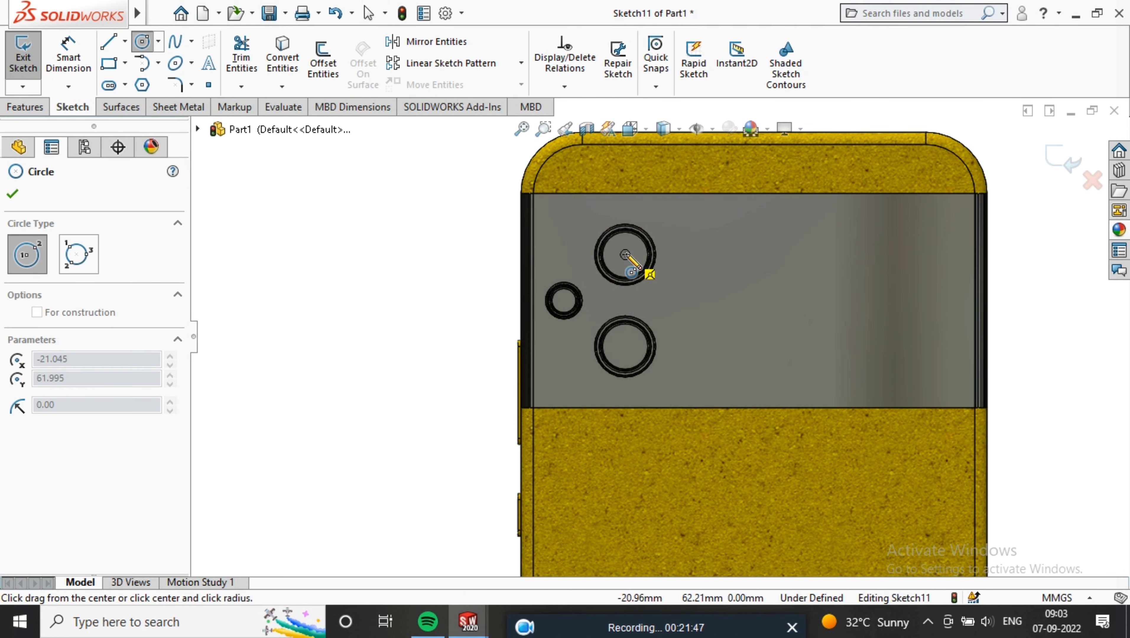
left_click(632, 264)
left_click(625, 347)
left_click(616, 352)
- Dimension the centre circles of both large lenses to a diameter of 3 mm each
left_click(70, 56)
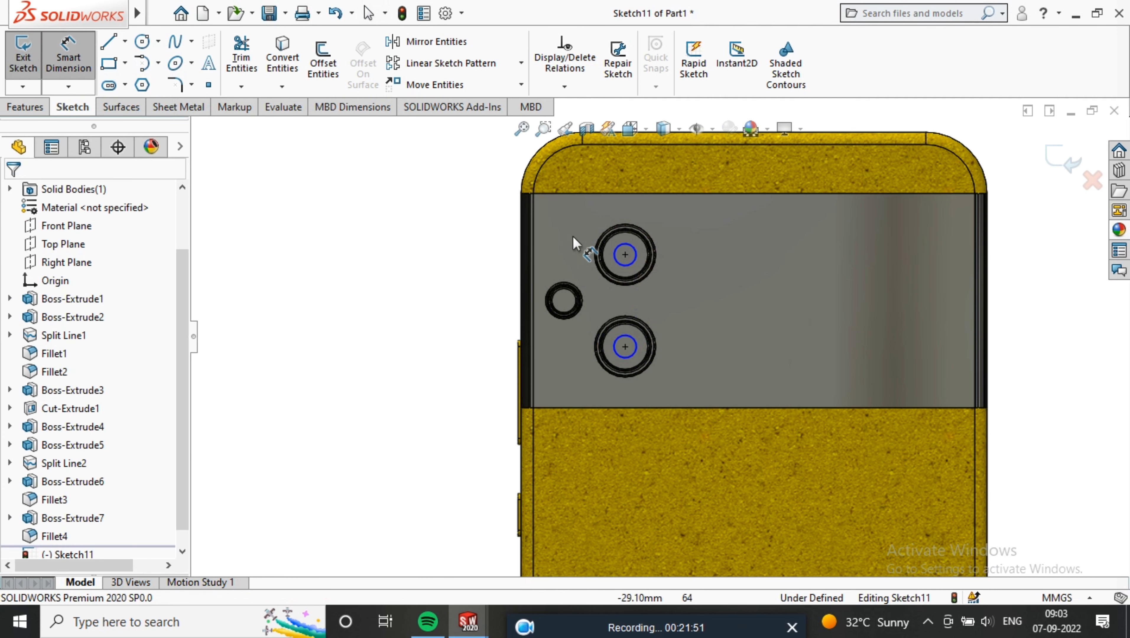
left_click(618, 246)
left_click(293, 232)
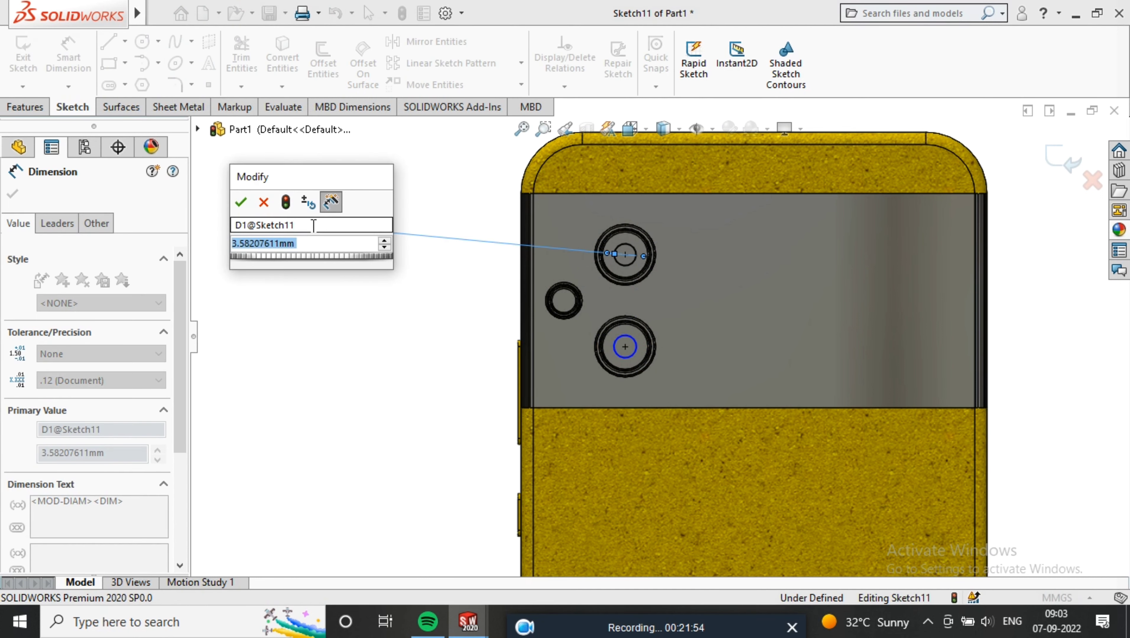
type("3")
key("Return")
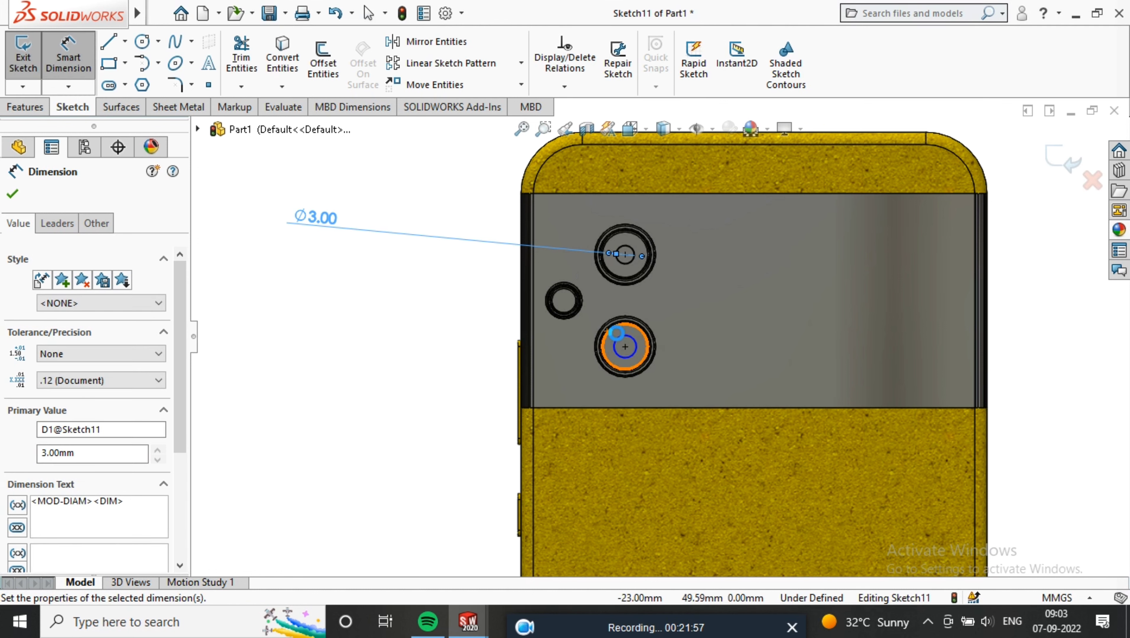
left_click(622, 343)
left_click(388, 335)
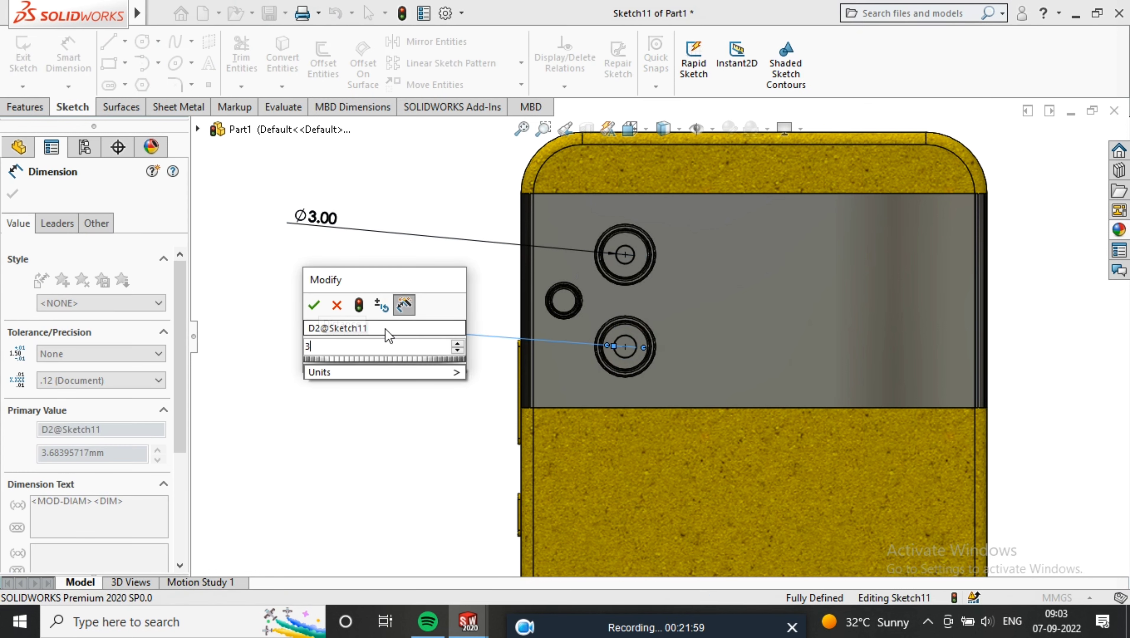
type("3")
key("Return")
- Sketch a circle at the centre of the small lens and set its diameter to 1.5 mm
left_click(142, 42)
scroll(557, 298, "down", 5)
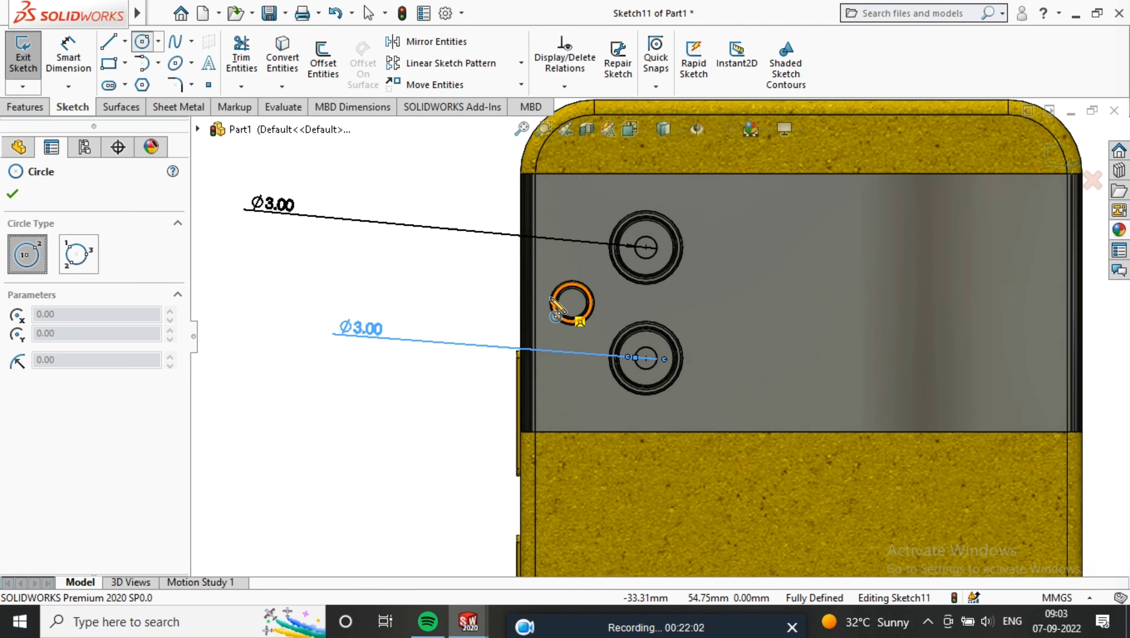
left_click(621, 320)
left_click(630, 329)
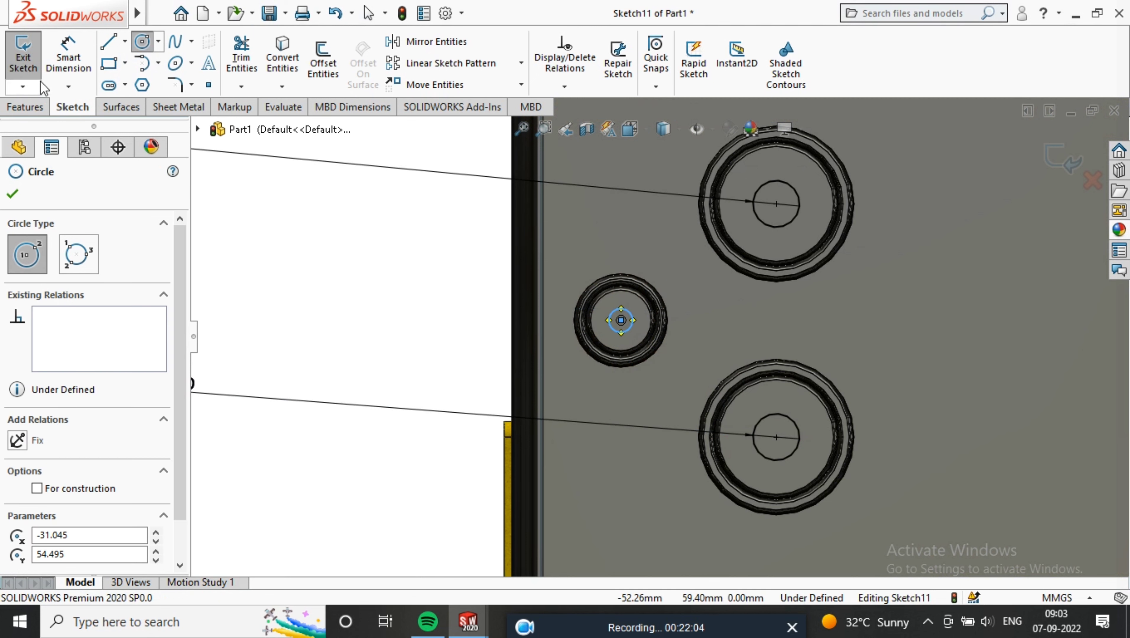
left_click(66, 63)
left_click(608, 319)
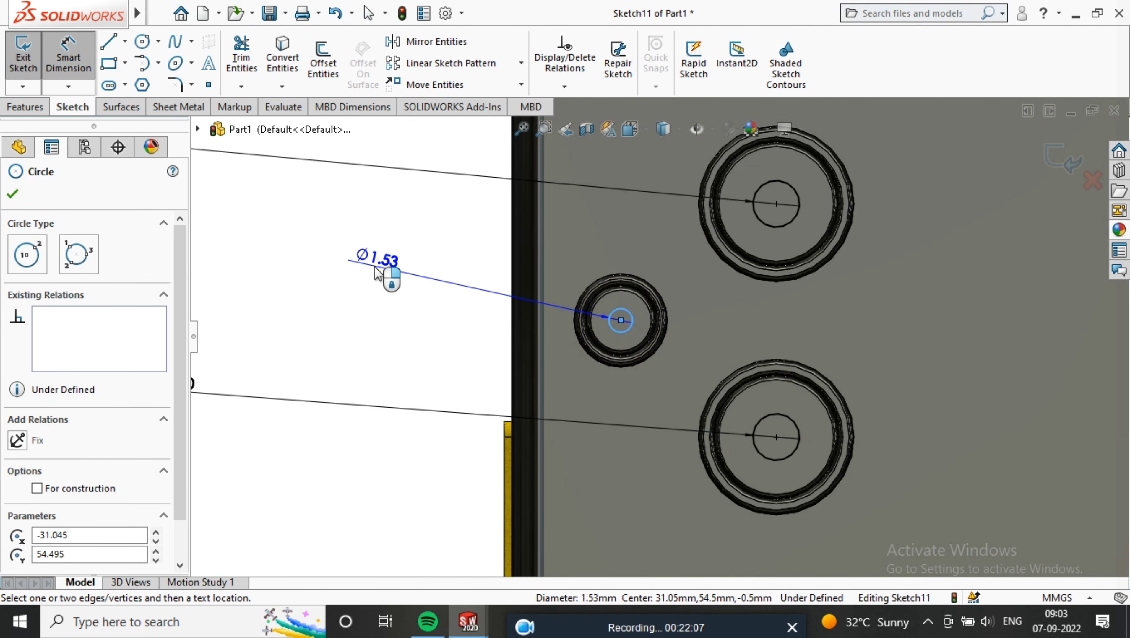
scroll(357, 267, "up", 2)
left_click(342, 268)
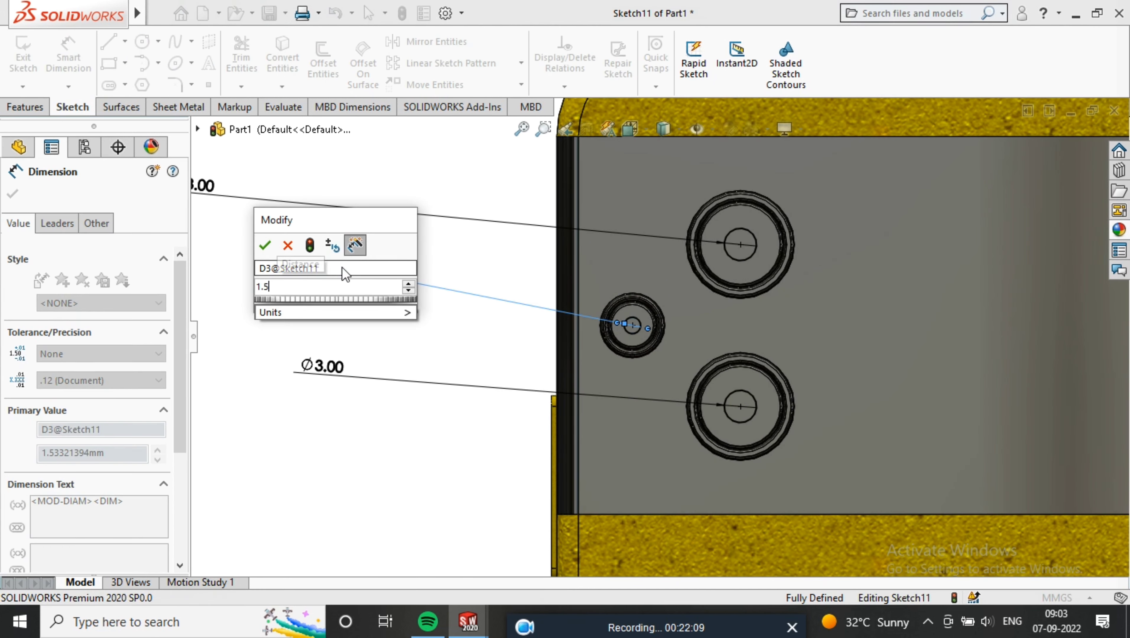
key("Return")
left_click(12, 193)
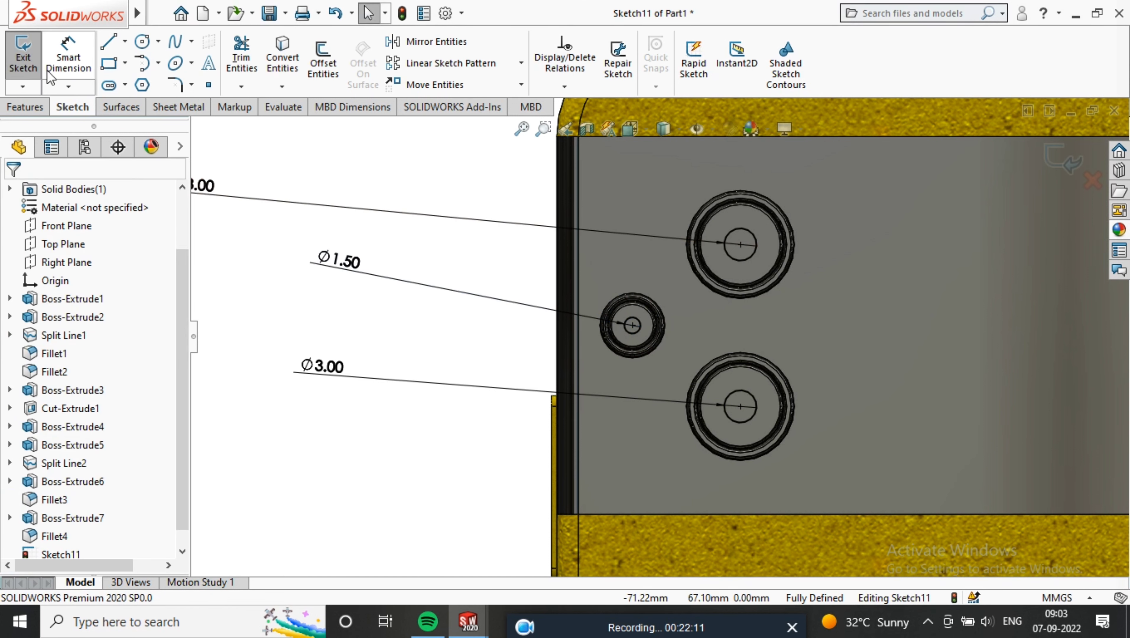
- Create a projection Split Line from the current sketch on the three lens faces
left_click(20, 107)
left_click(707, 49)
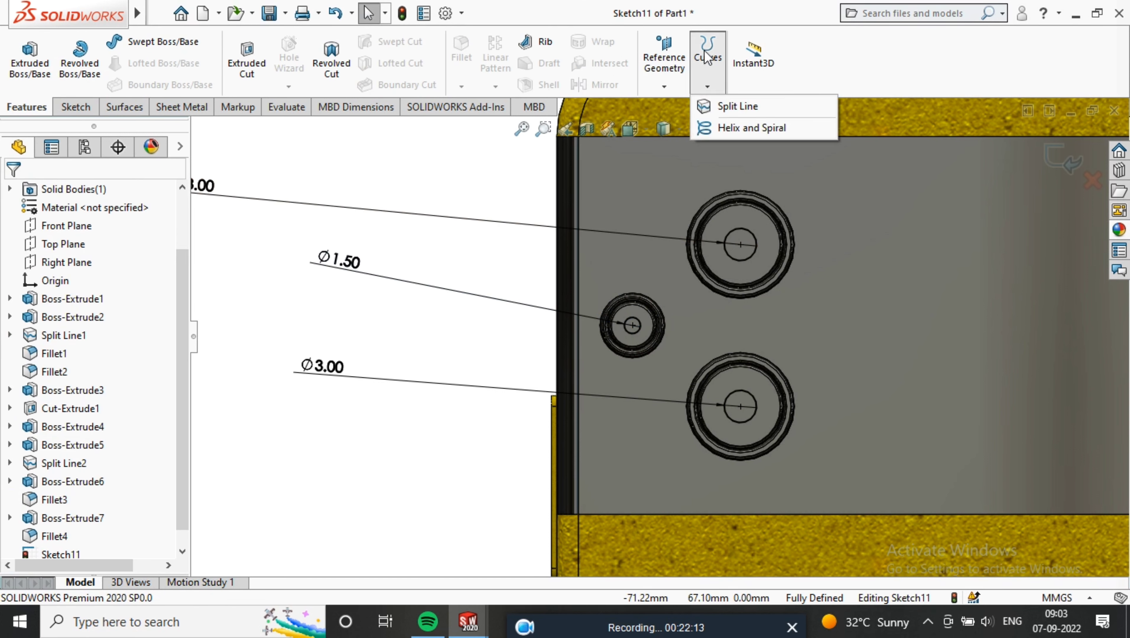
left_click(735, 104)
left_click(771, 236)
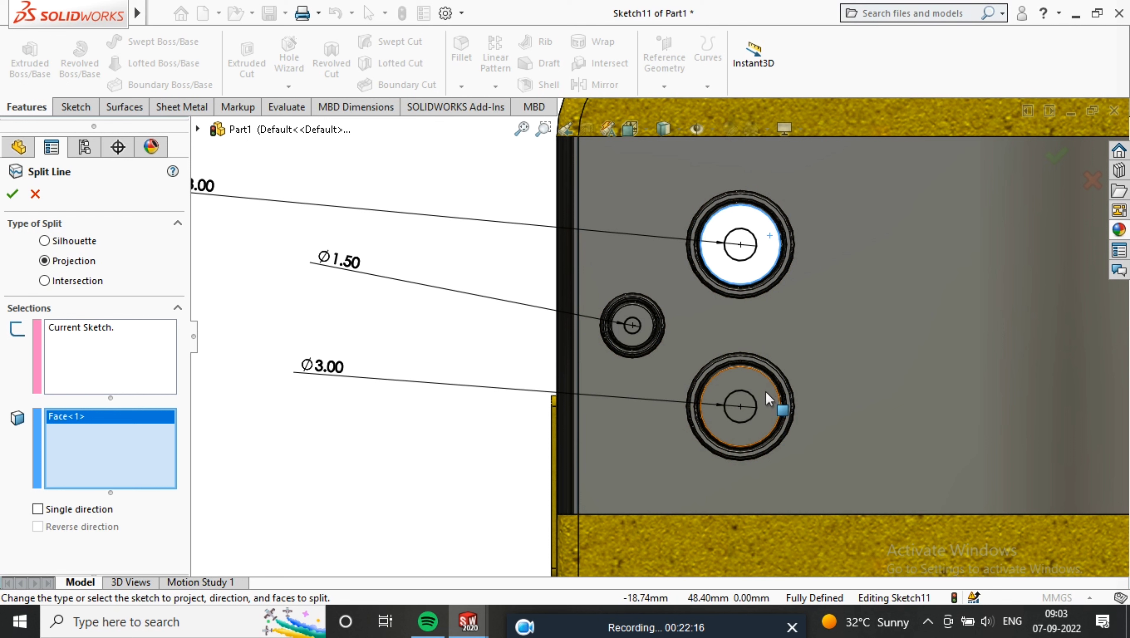
left_click(763, 402)
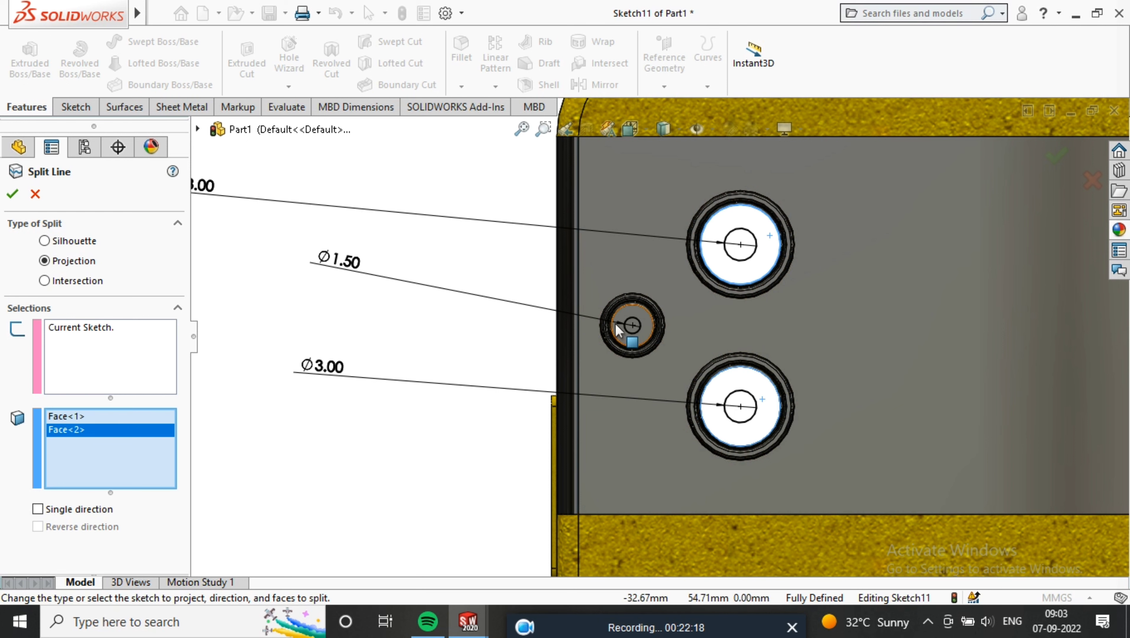
left_click(645, 333)
left_click(12, 193)
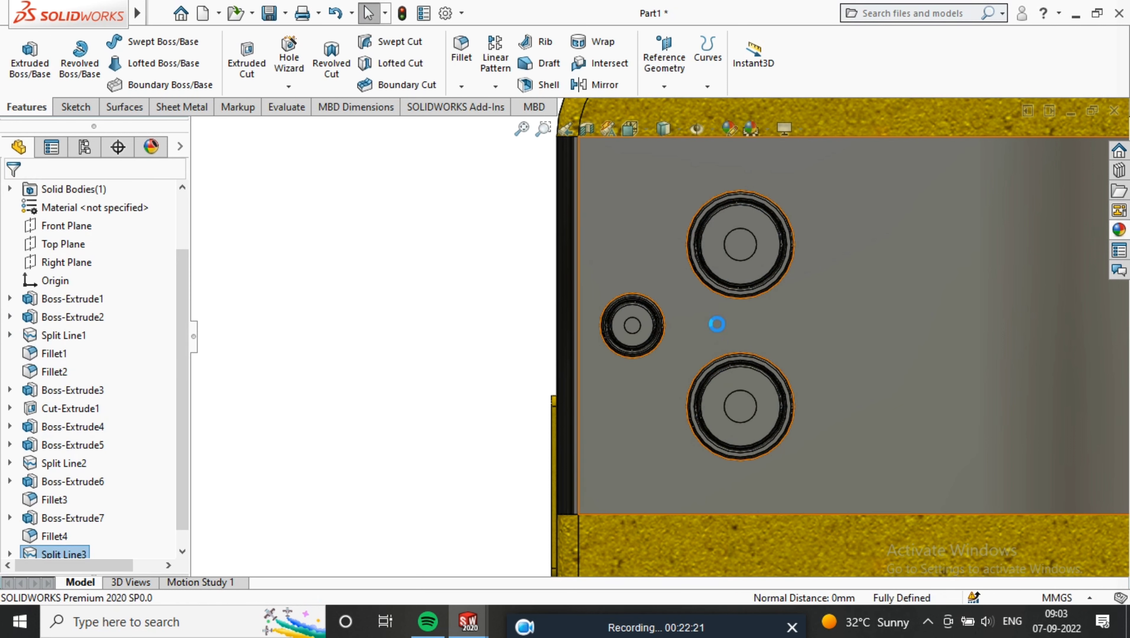
- Select the three inner lens circles together with Split Line3 and colour them blue
scroll(759, 273, "down", 4)
scroll(758, 273, "up", 5)
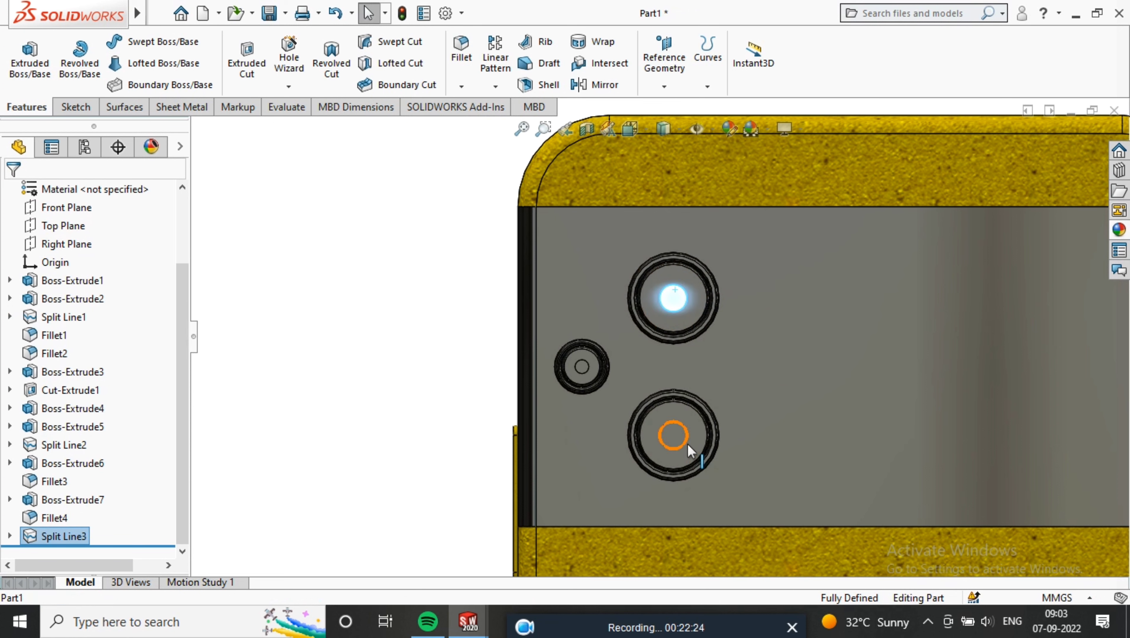
scroll(581, 369, "down", 3)
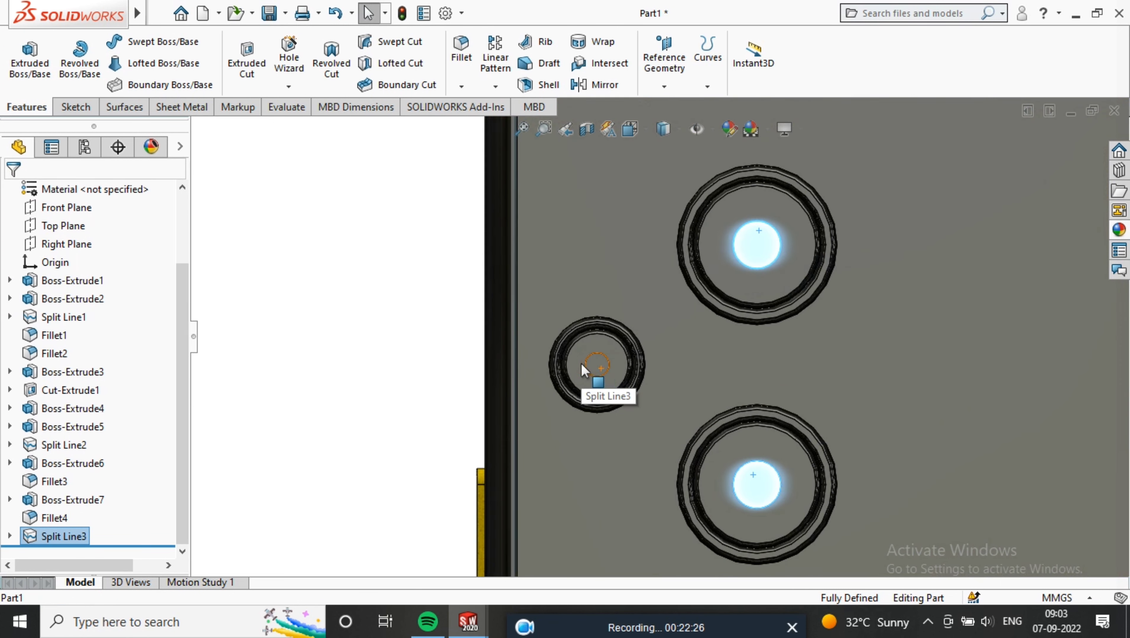
left_click(602, 366, "ctrl")
scroll(712, 142, "up", 2)
left_click(731, 134)
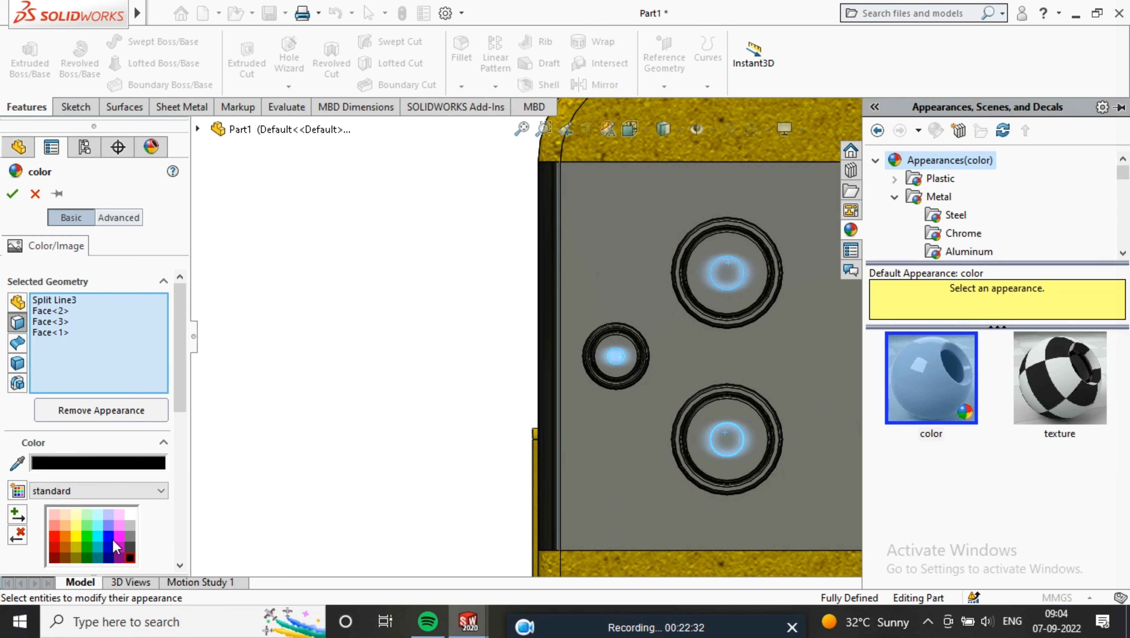
left_click(110, 538)
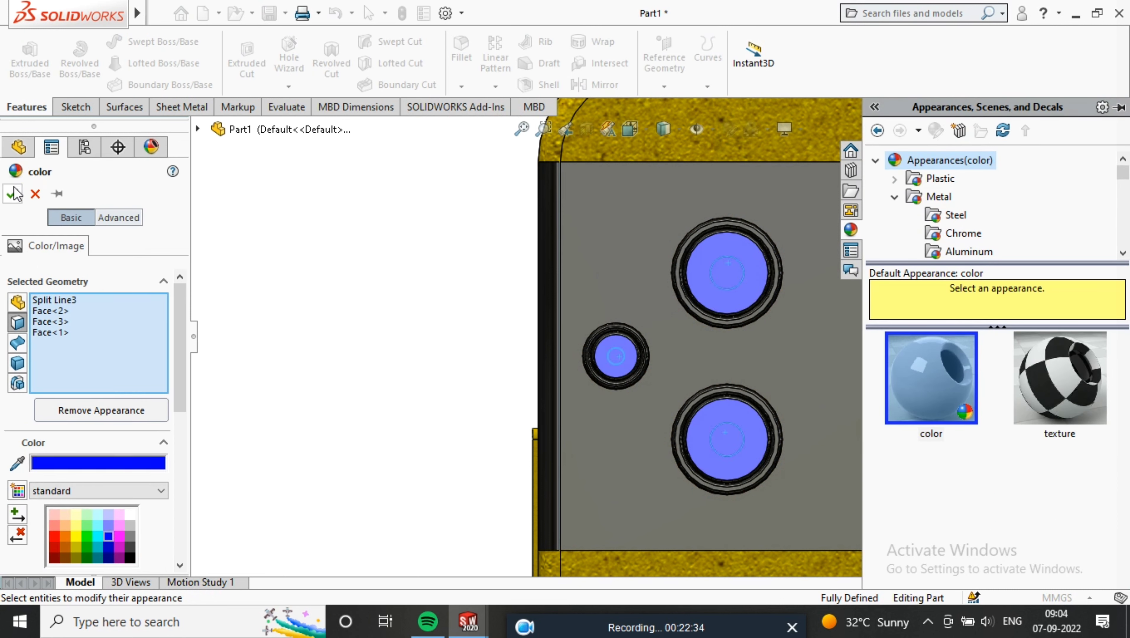
left_click(13, 193)
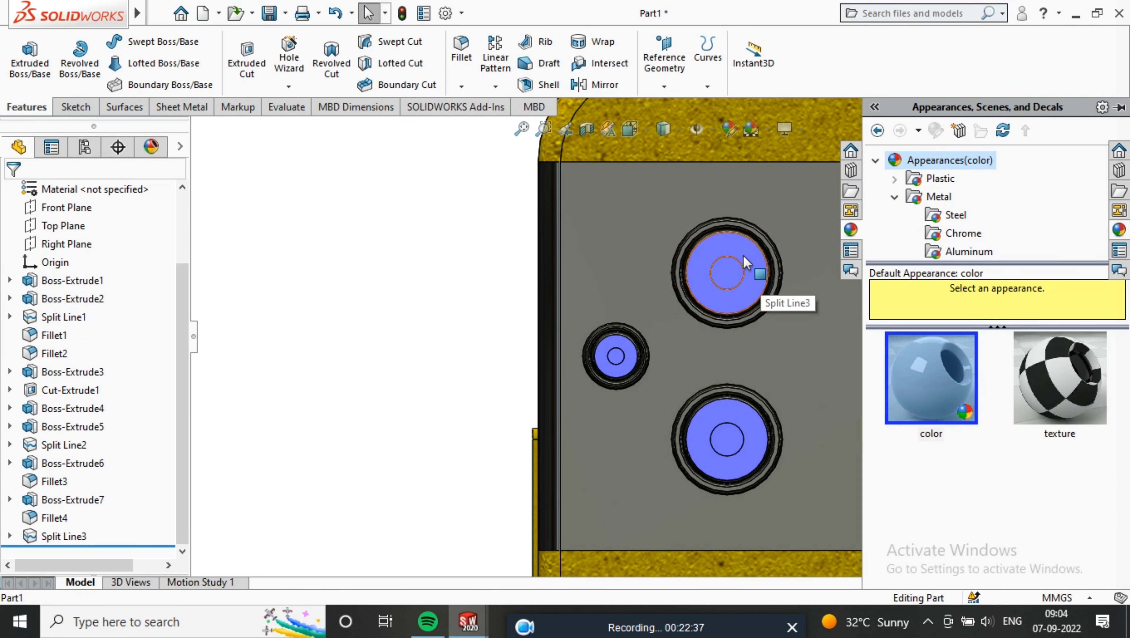
- Colour the ring-shaped faces around the centre circles of all three camera lenses black
left_click(744, 263)
left_click(762, 436, "ctrl")
scroll(576, 349, "down", 5)
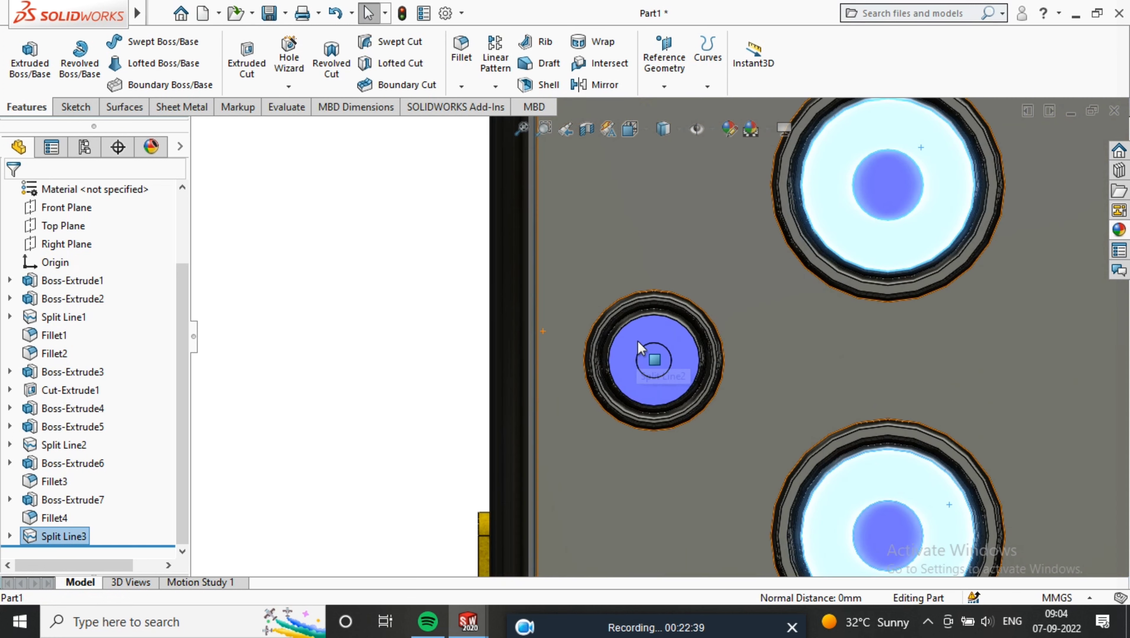
scroll(643, 346, "up", 8)
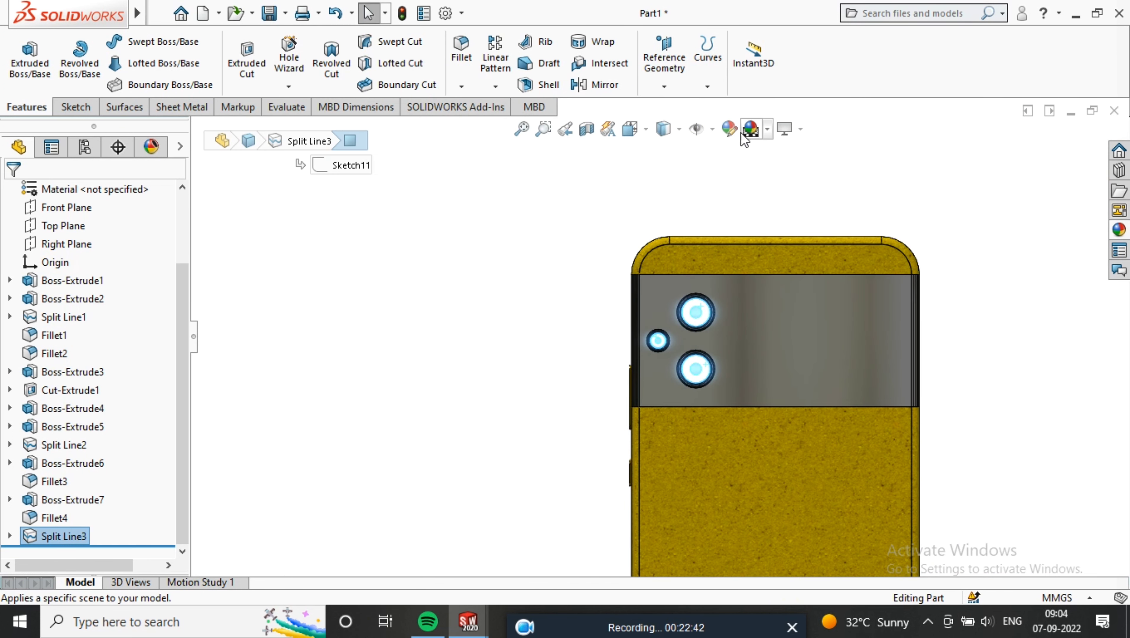
left_click(729, 128)
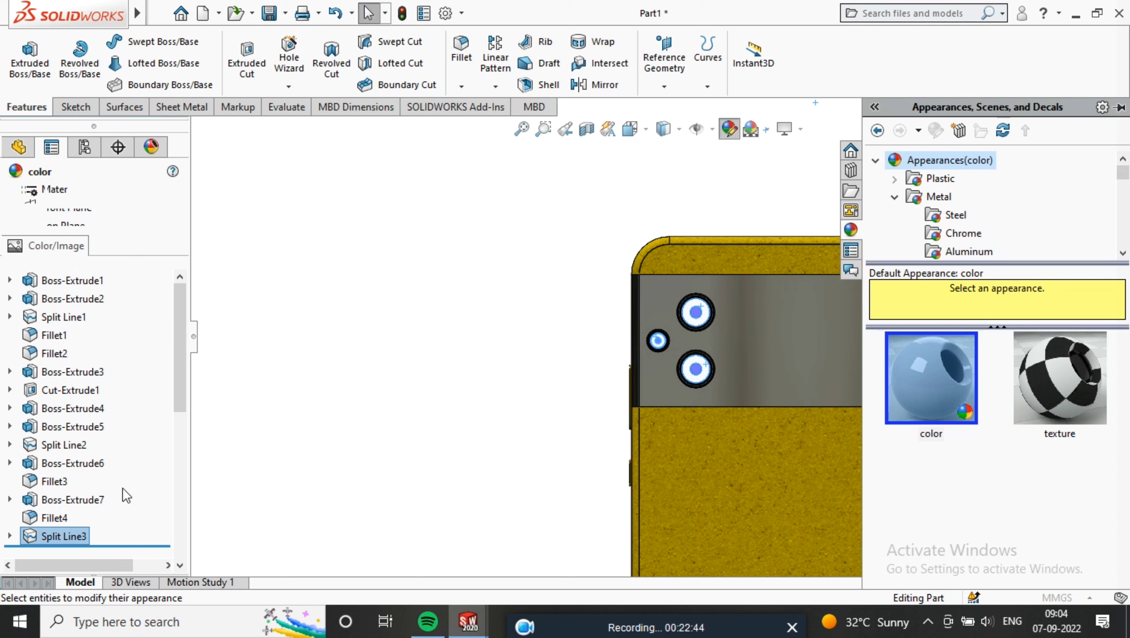
left_click(130, 557)
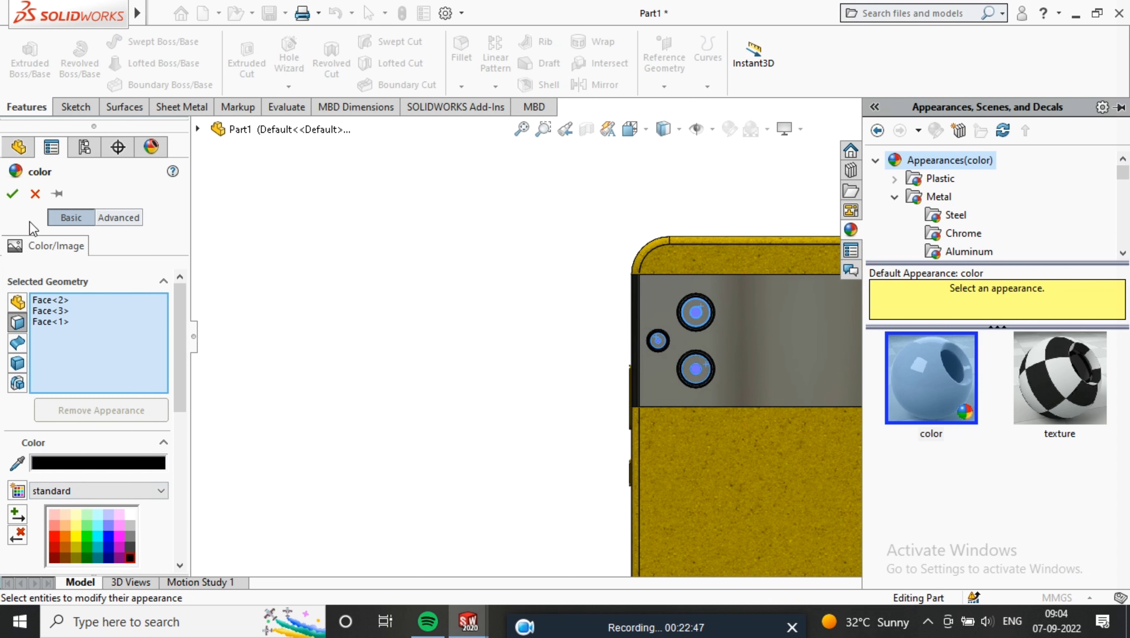
left_click(13, 193)
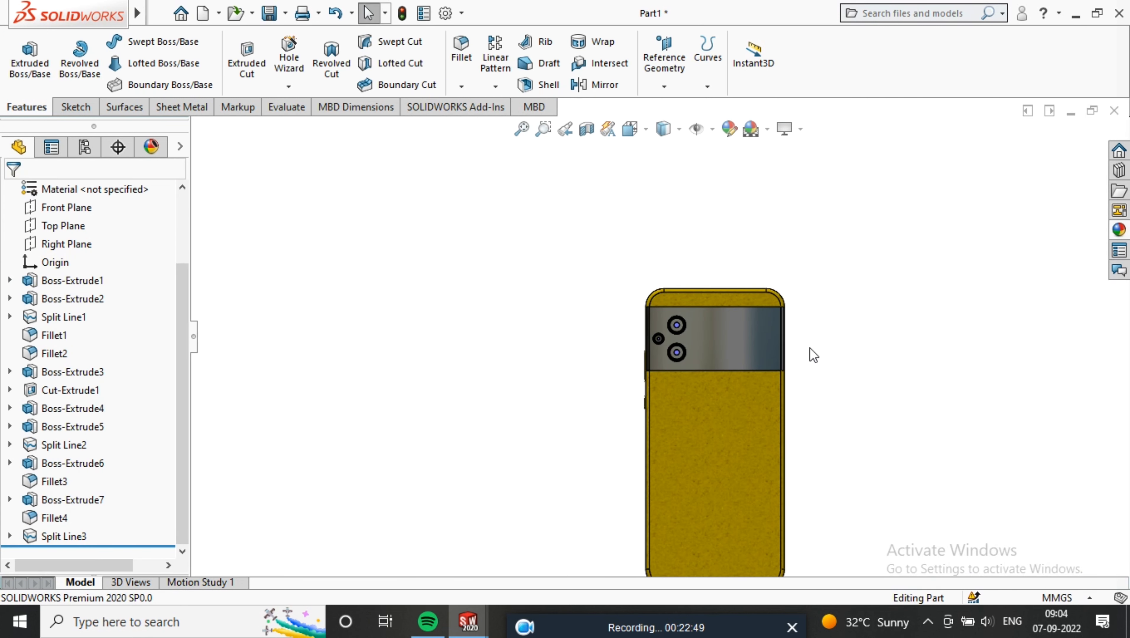
- Turn the phone's back face-on and start a new sketch on the back band's flat face
scroll(537, 348, "up", 3)
scroll(618, 444, "down", 2)
middle_click_drag(617, 444, 590, 378)
scroll(593, 380, "up", 5)
scroll(625, 366, "down", 4)
middle_click_drag(793, 333, 774, 308)
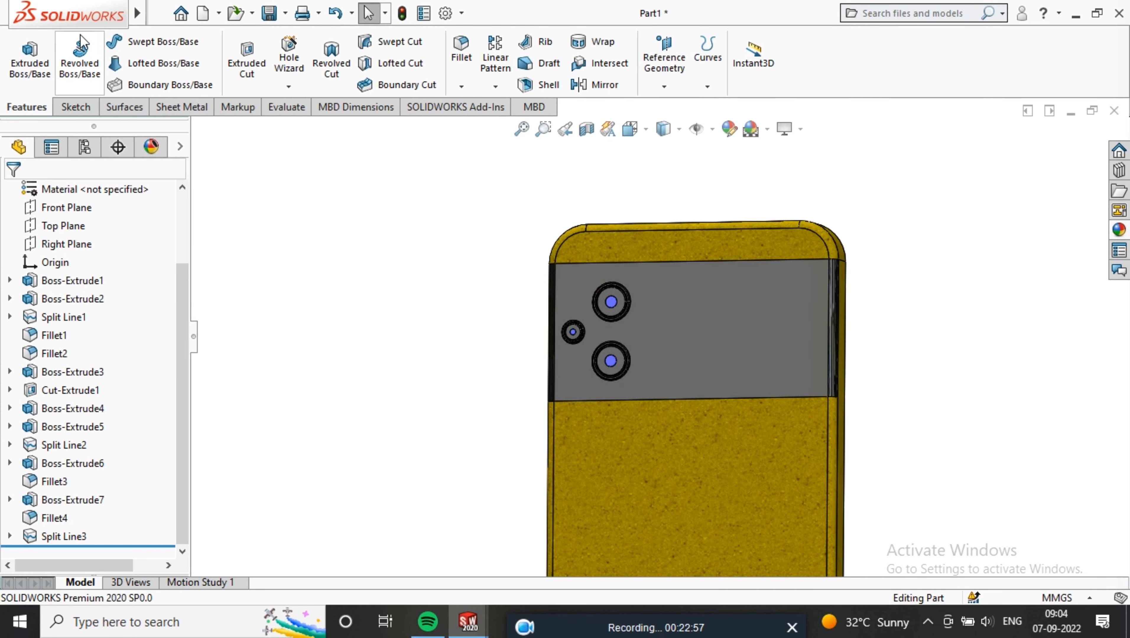
left_click(746, 348)
left_click(880, 282)
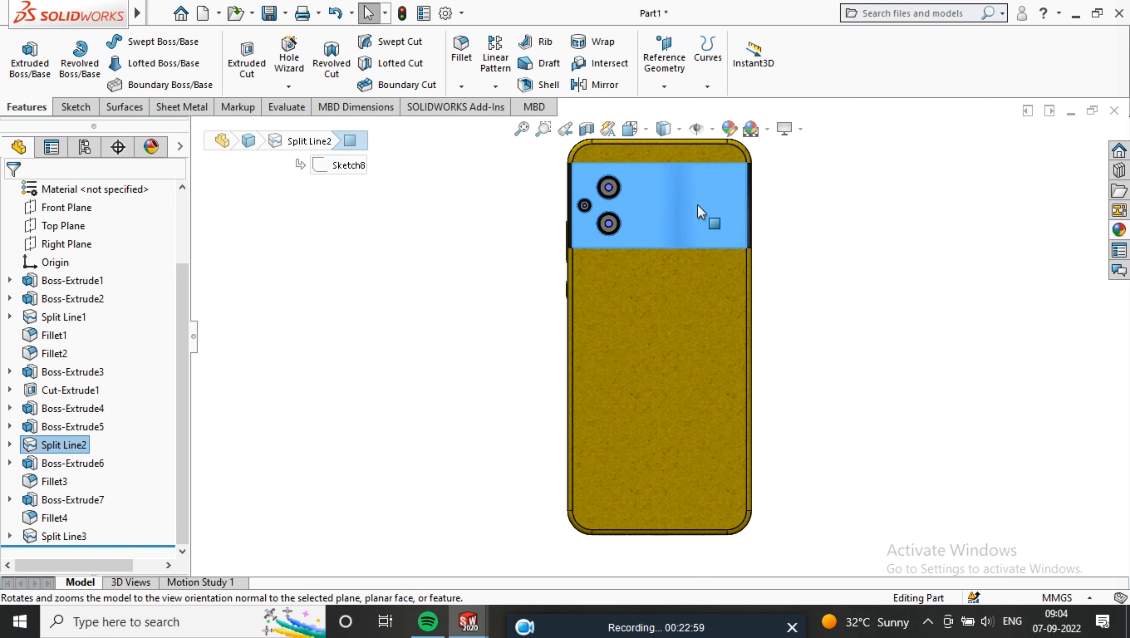
scroll(698, 209, "up", 3)
right_click(733, 249)
left_click(765, 193)
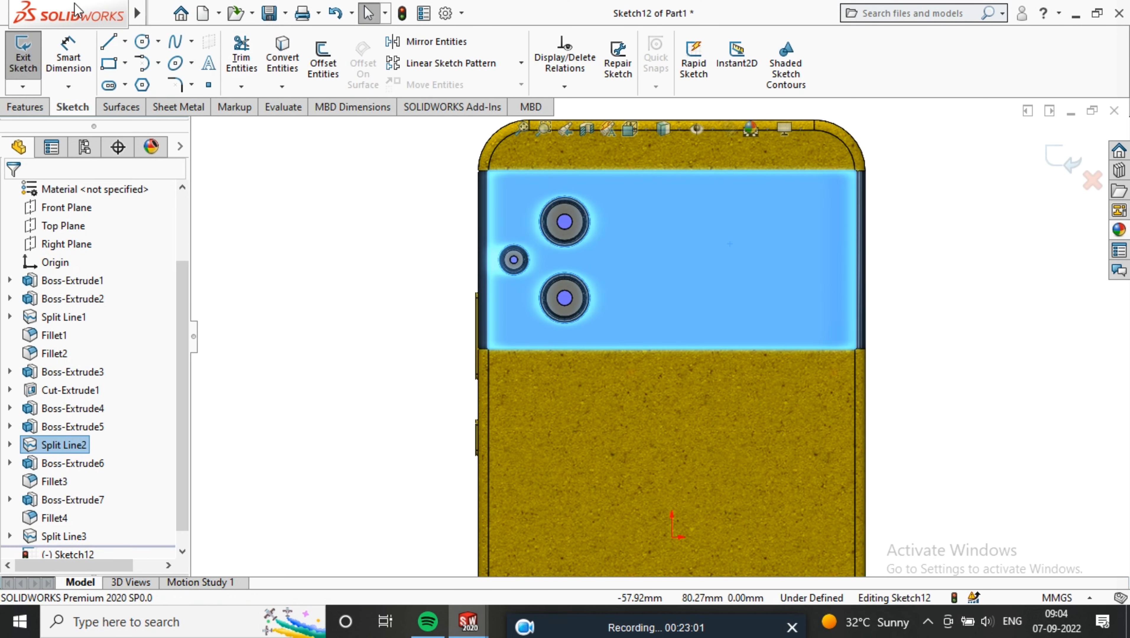
- Sketch a vertical construction line about 35 mm long across the band's full height, on the side opposite the cameras
left_click(124, 41)
left_click(143, 80)
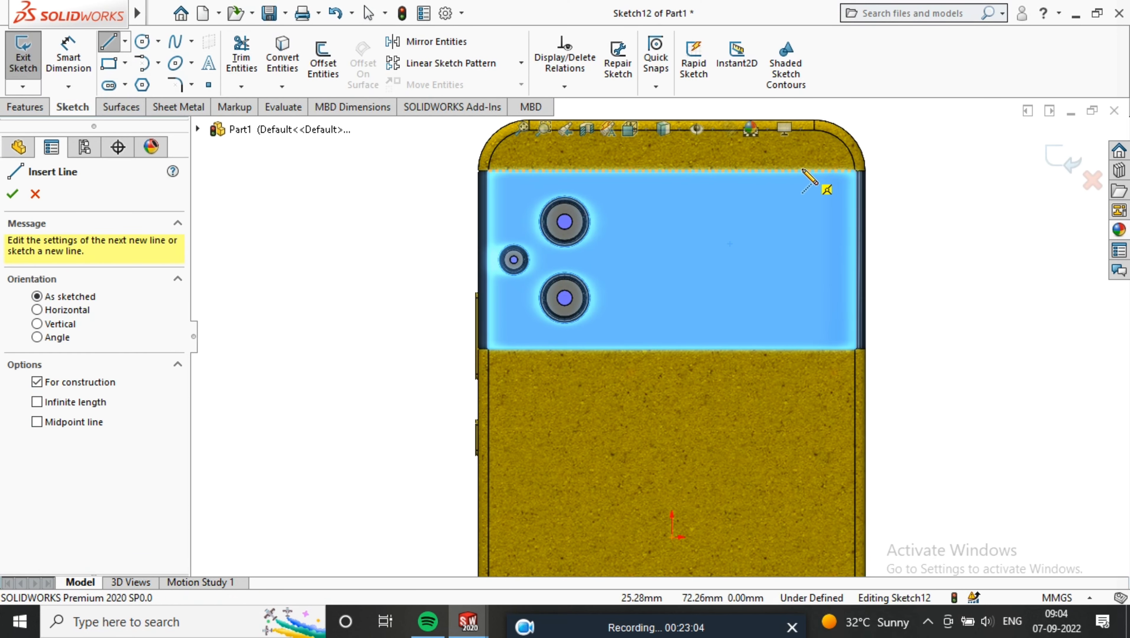
left_click(784, 170)
left_click(783, 348)
right_click(923, 269)
left_click(997, 281)
- Dimension the construction line 12 mm from the band's side edge opposite the cameras
left_click(68, 49)
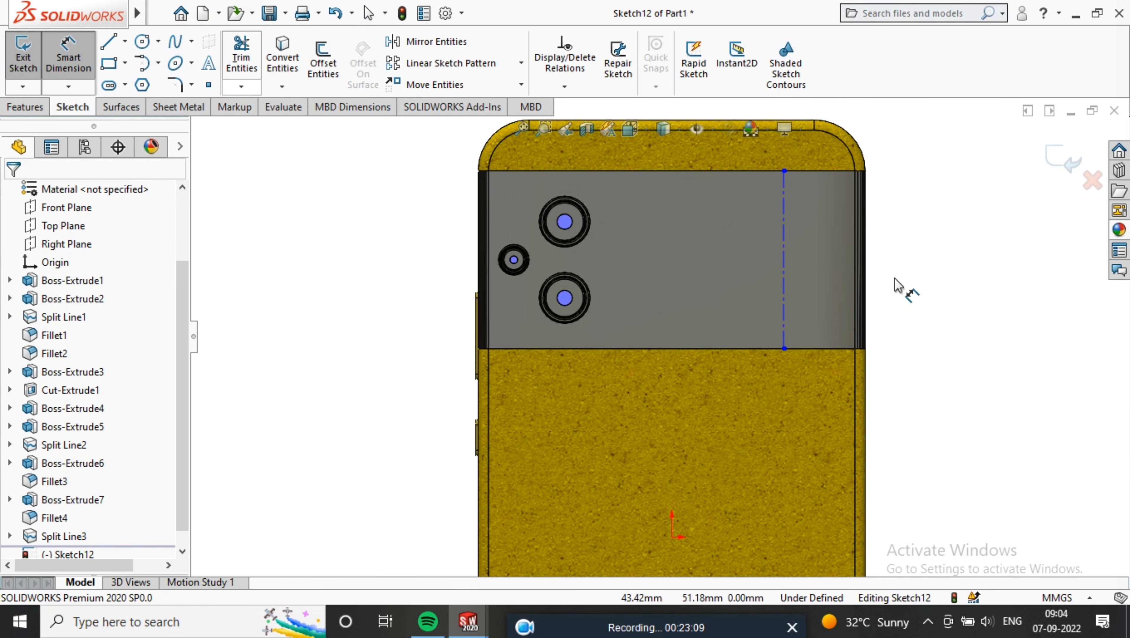
left_click(786, 230)
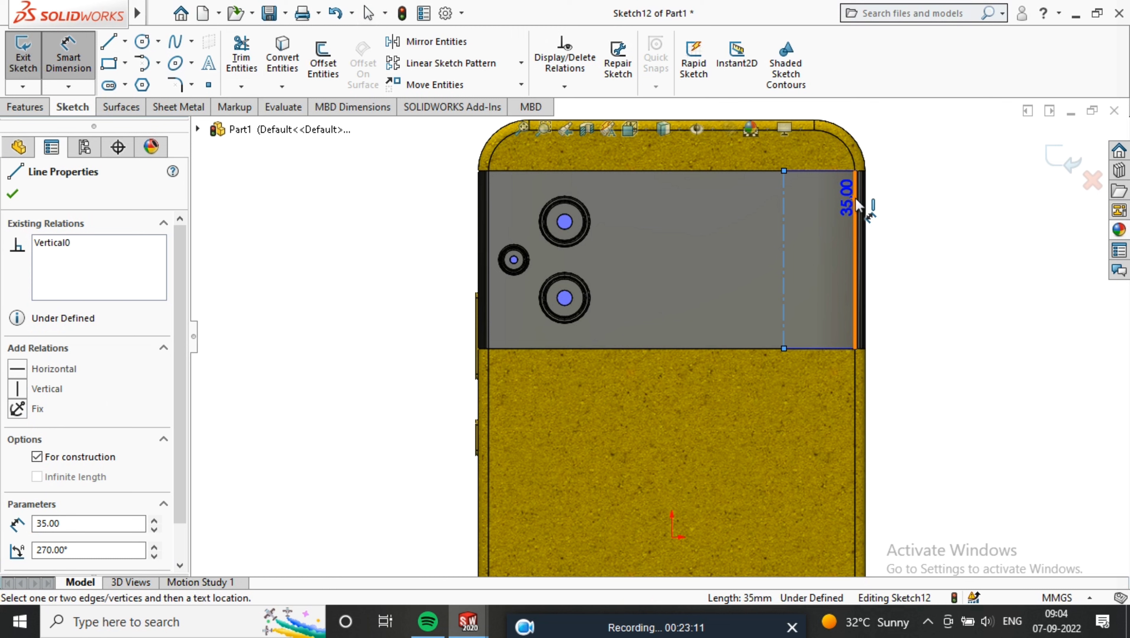
left_click(856, 210)
scroll(854, 197, "up", 2)
left_click(765, 178)
type("12")
key("Return")
scroll(762, 279, "down", 1)
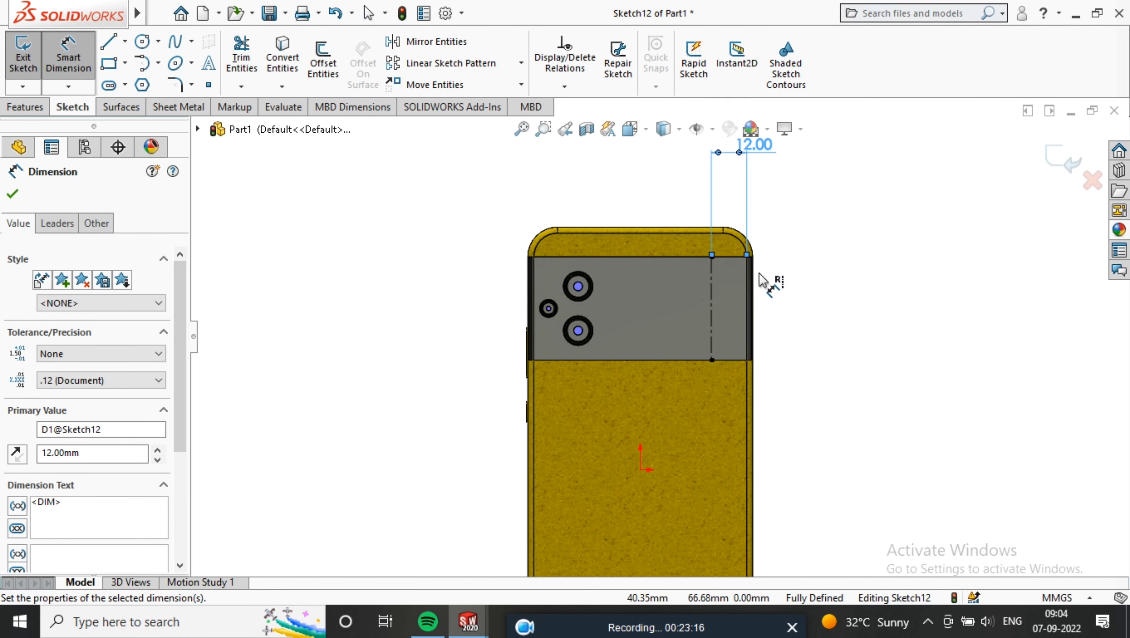
left_click(20, 193)
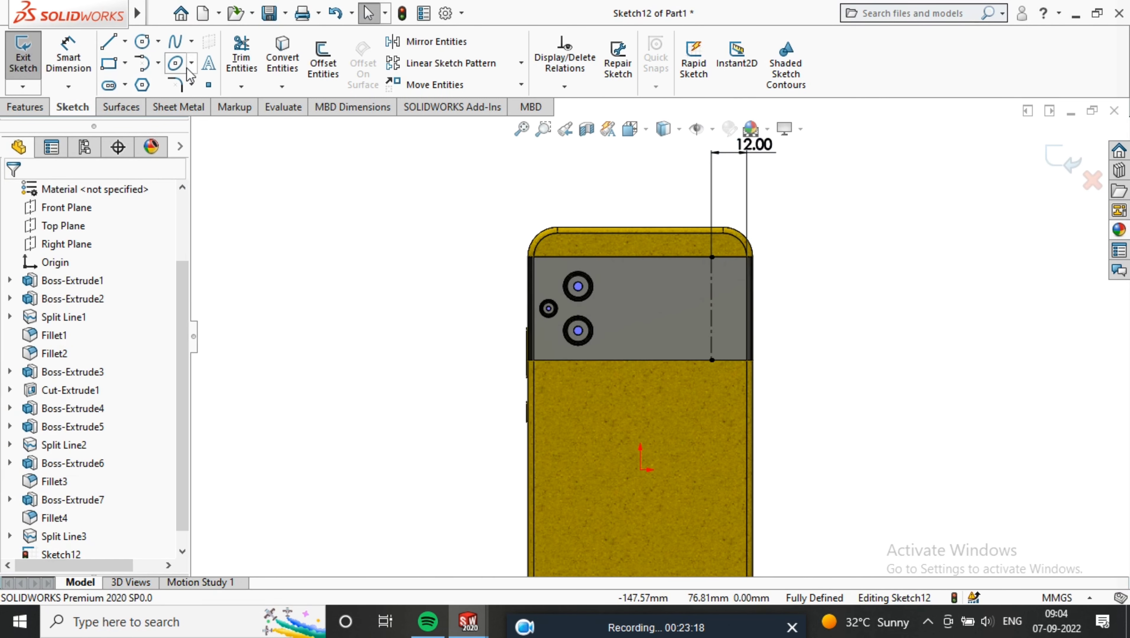
- Add the sketch text POCO along the construction line, centred and flipped both vertically and horizontally
left_click(209, 65)
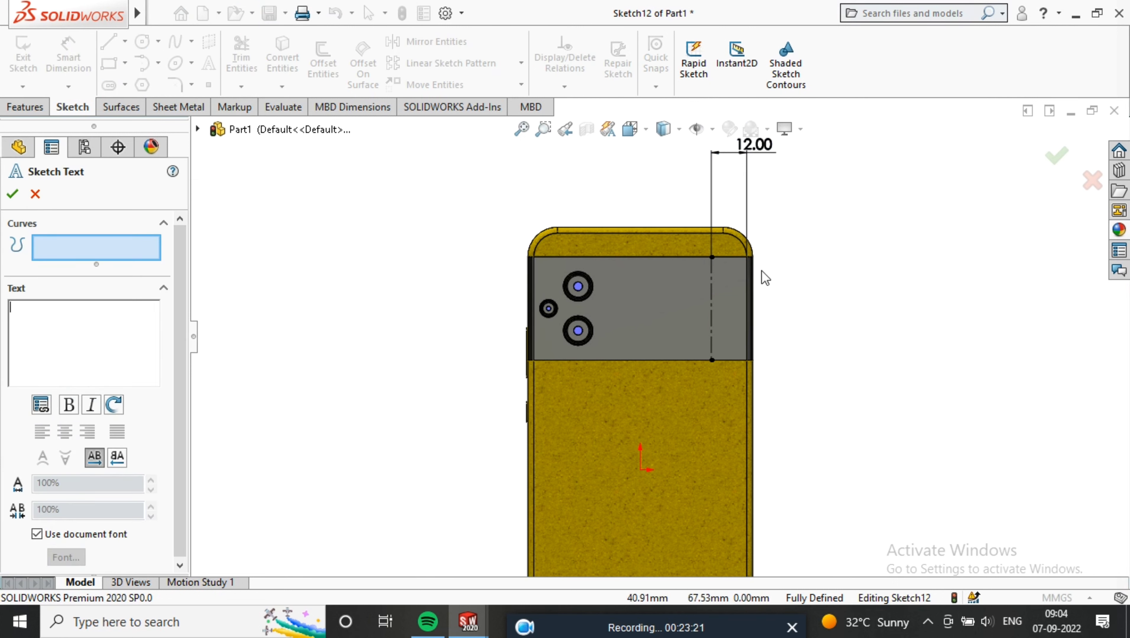
left_click(711, 279)
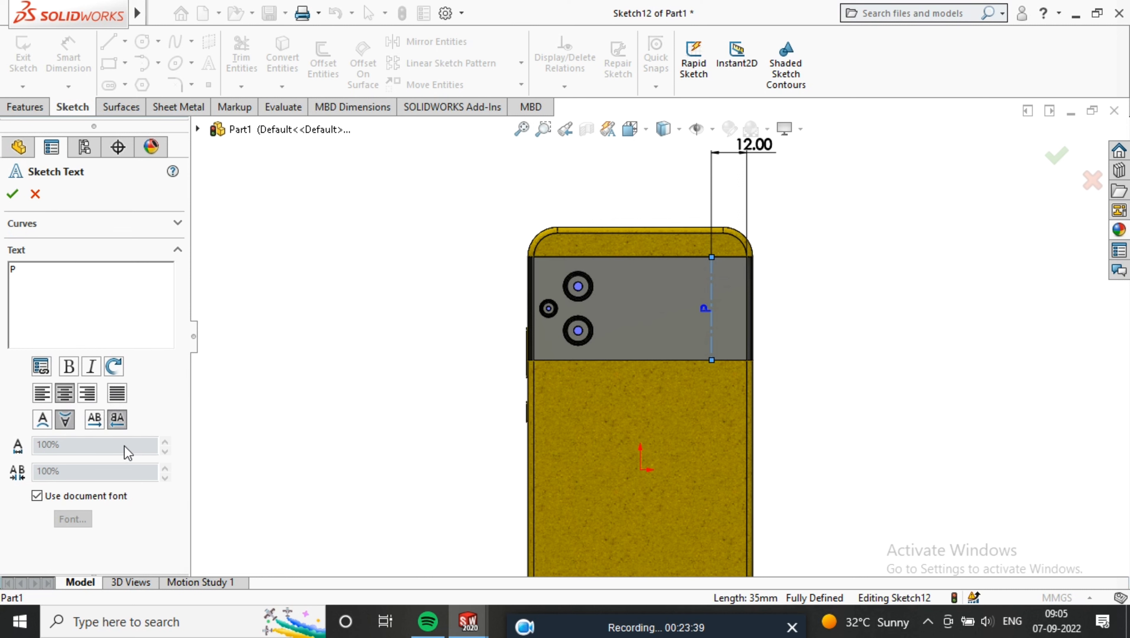
left_click(33, 264)
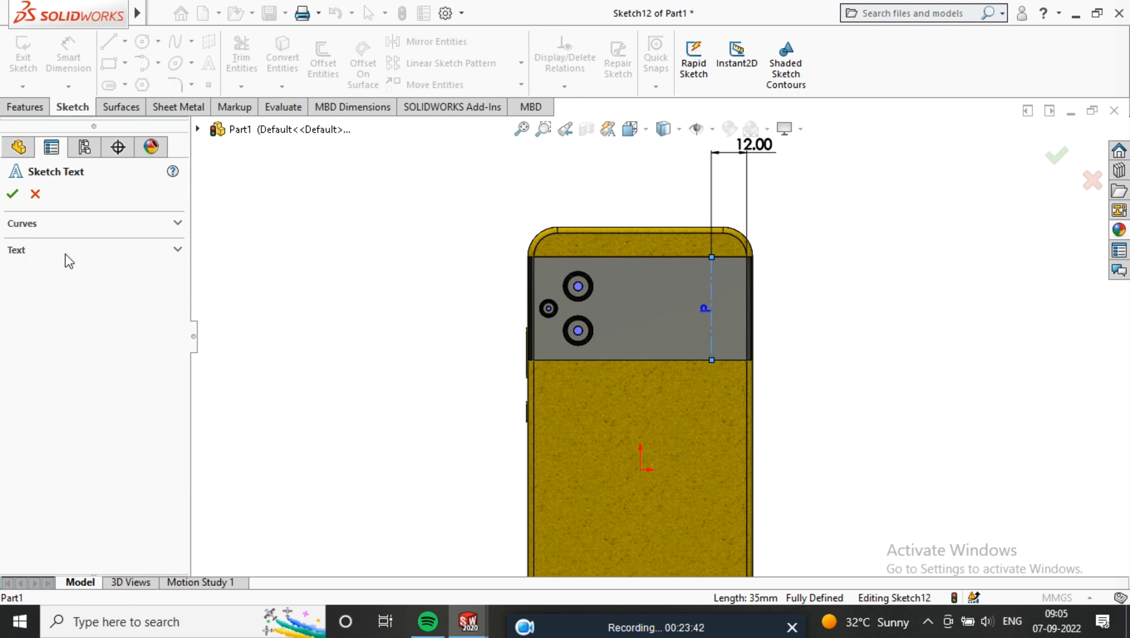
left_click(87, 255)
type("OCO")
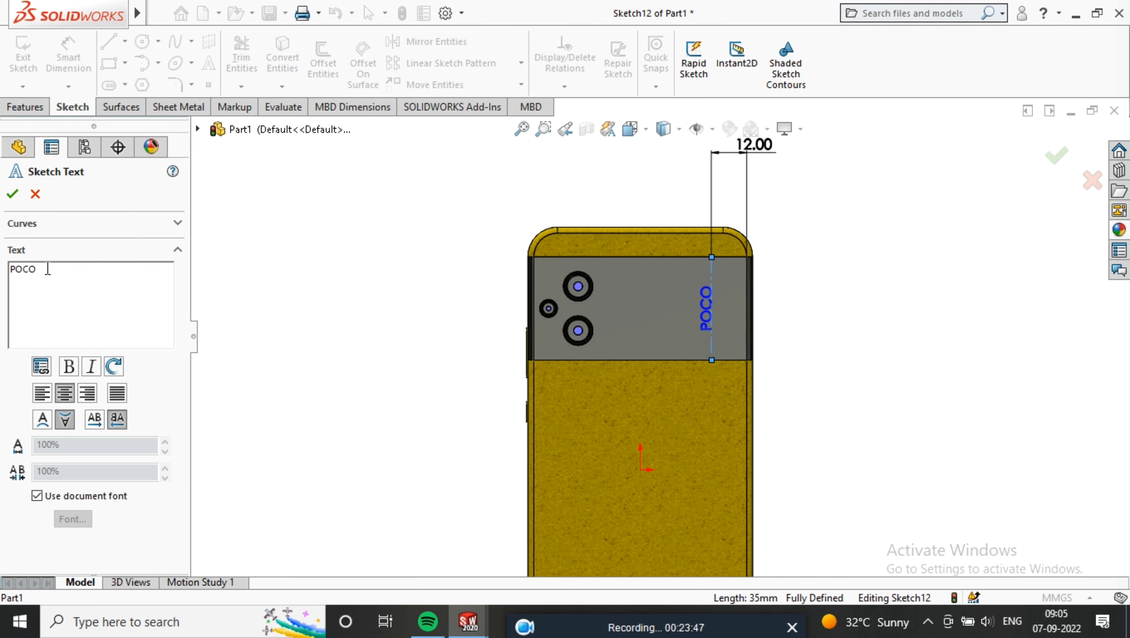
- Override the document font for the POCO text with Century Gothic Bold and accept the text
left_click(42, 500)
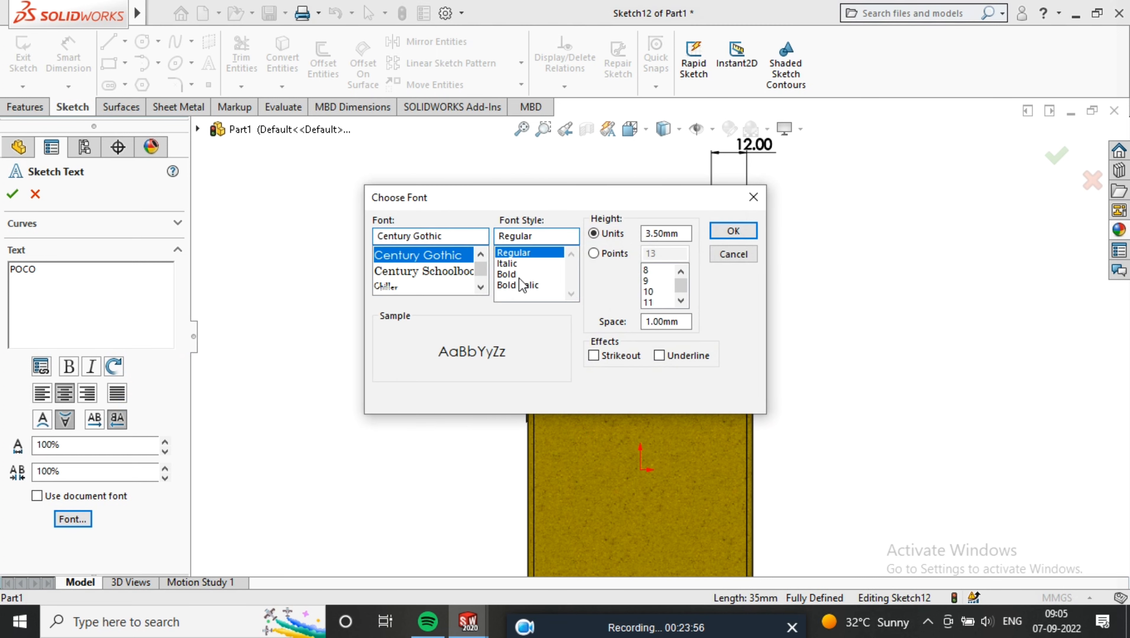
left_click(511, 277)
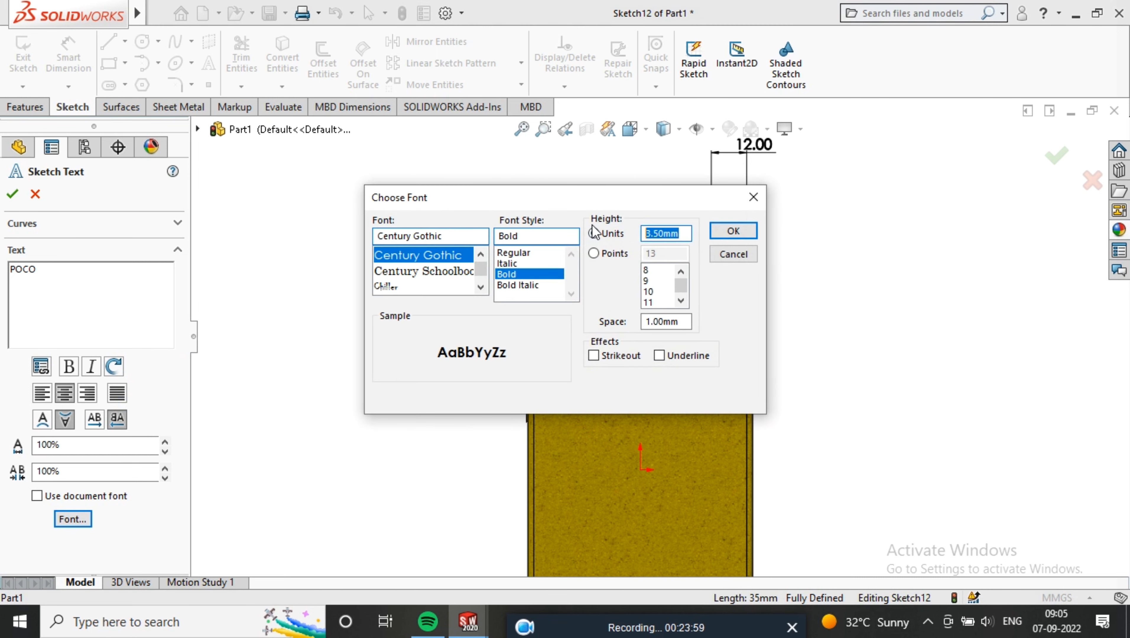
left_click(733, 231)
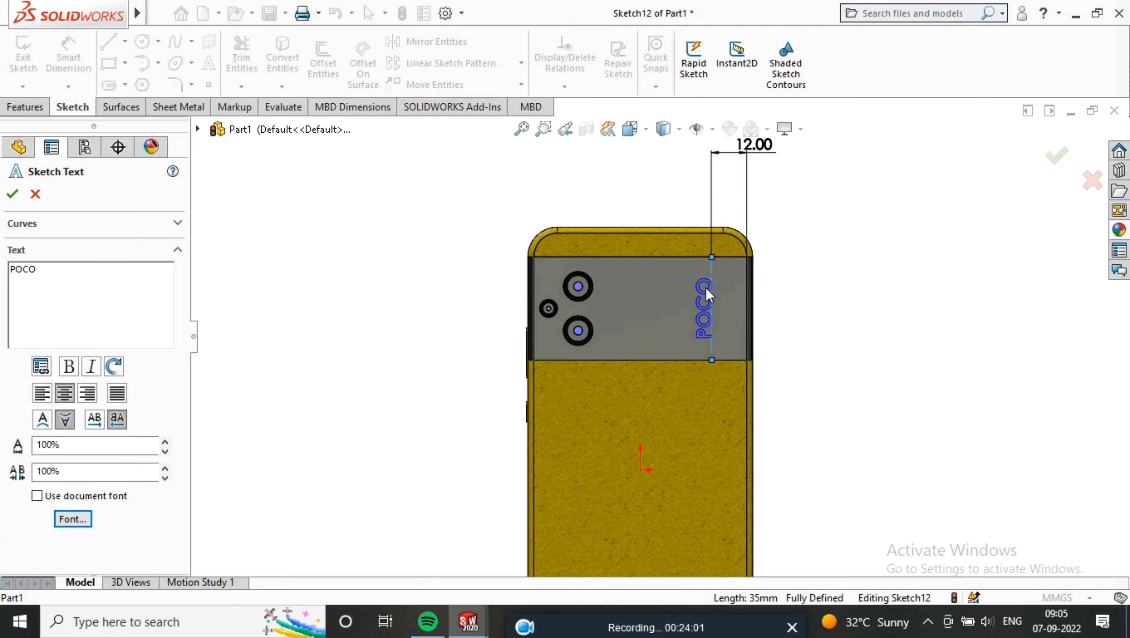
scroll(709, 299, "down", 3)
left_click(12, 197)
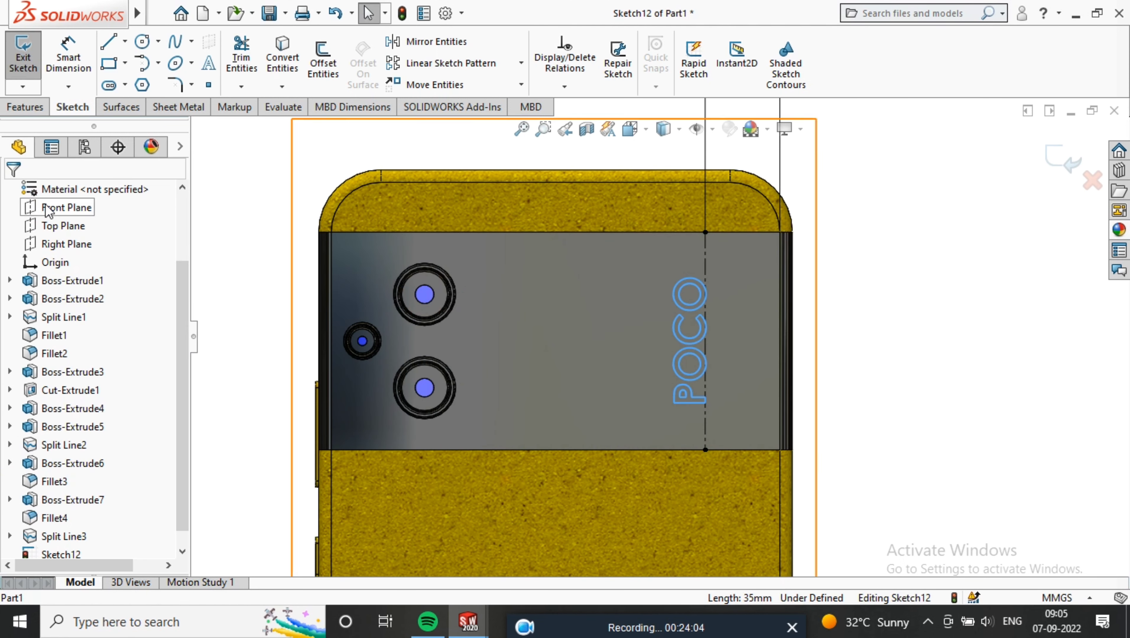
- Extrude the POCO text sketch as a blind boss 0.001 mm deep
left_click(22, 107)
left_click(40, 76)
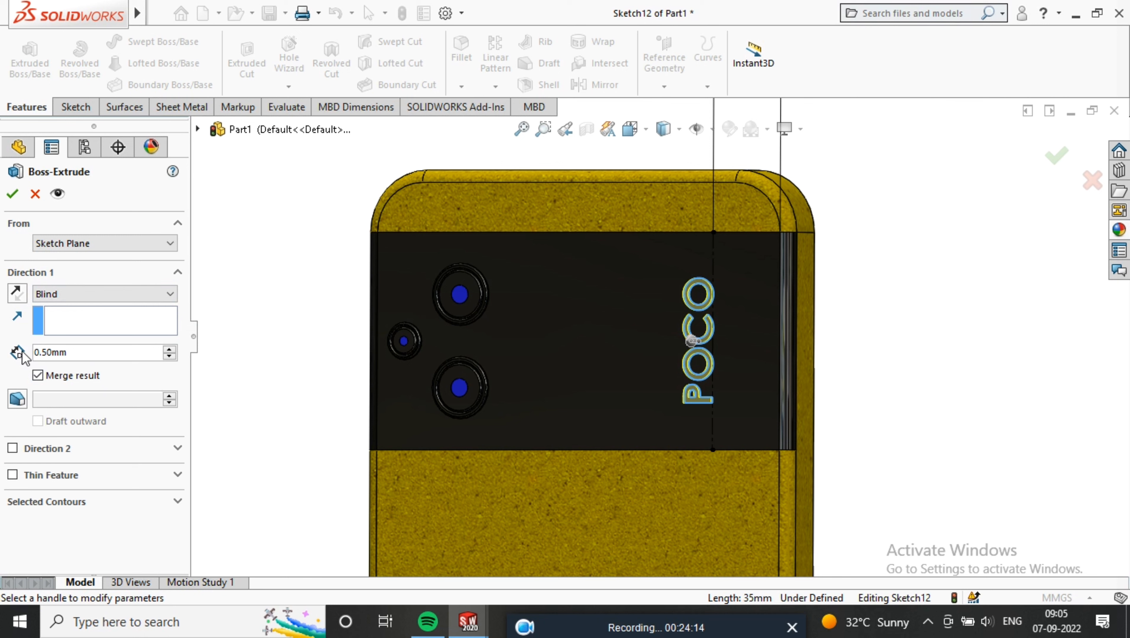
type(".001")
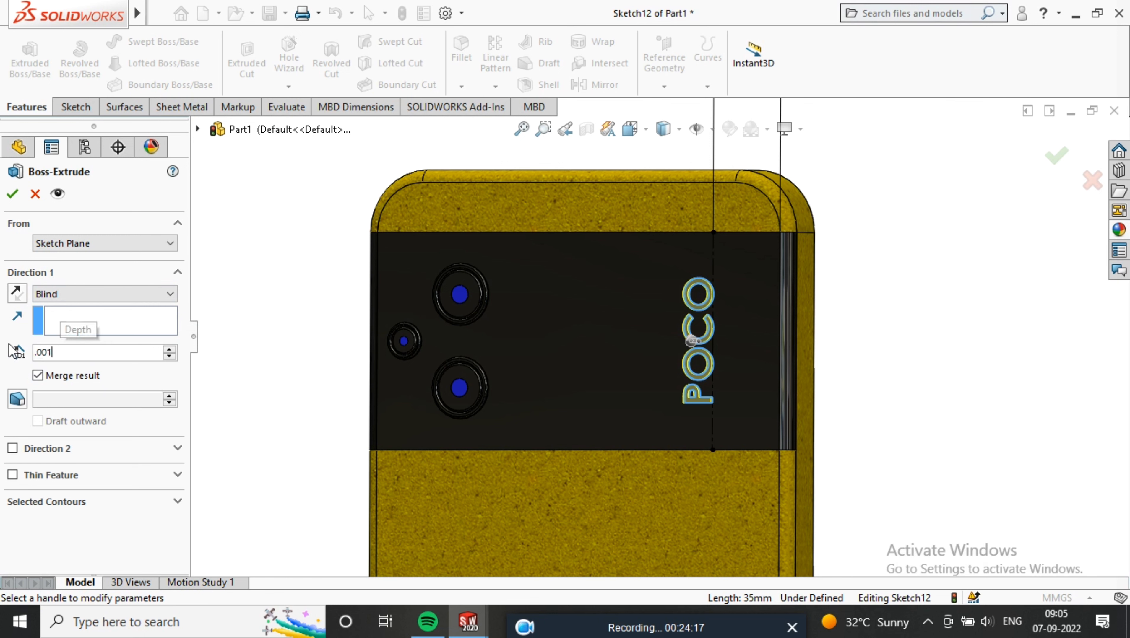
key("Return")
left_click(12, 195)
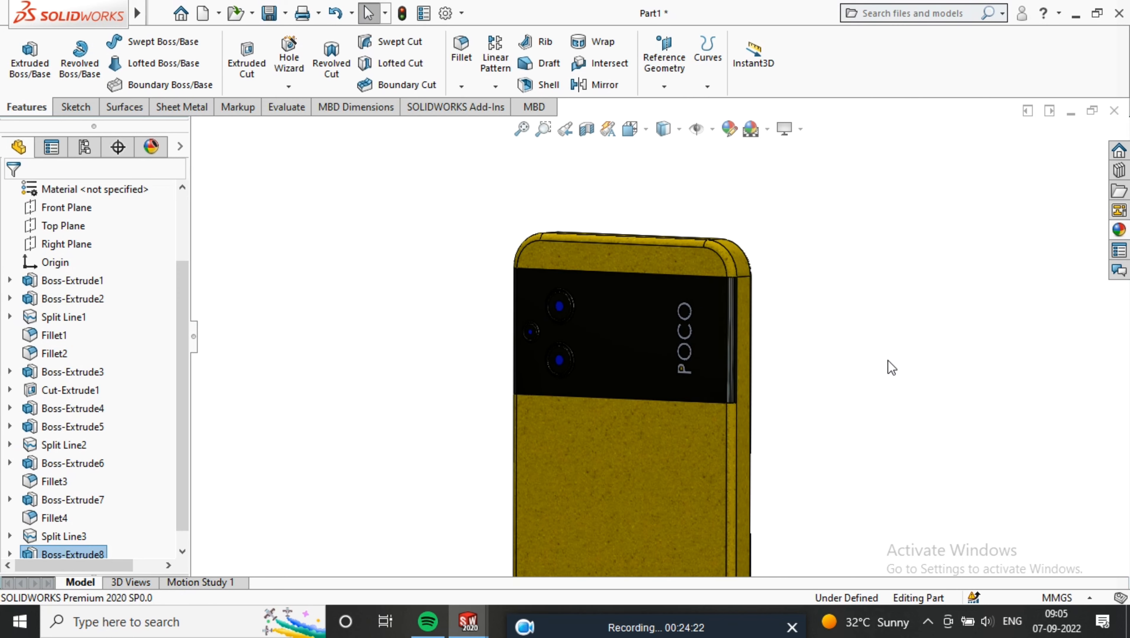
- Apply the White LED light appearance to the extruded POCO lettering
left_click(1118, 232)
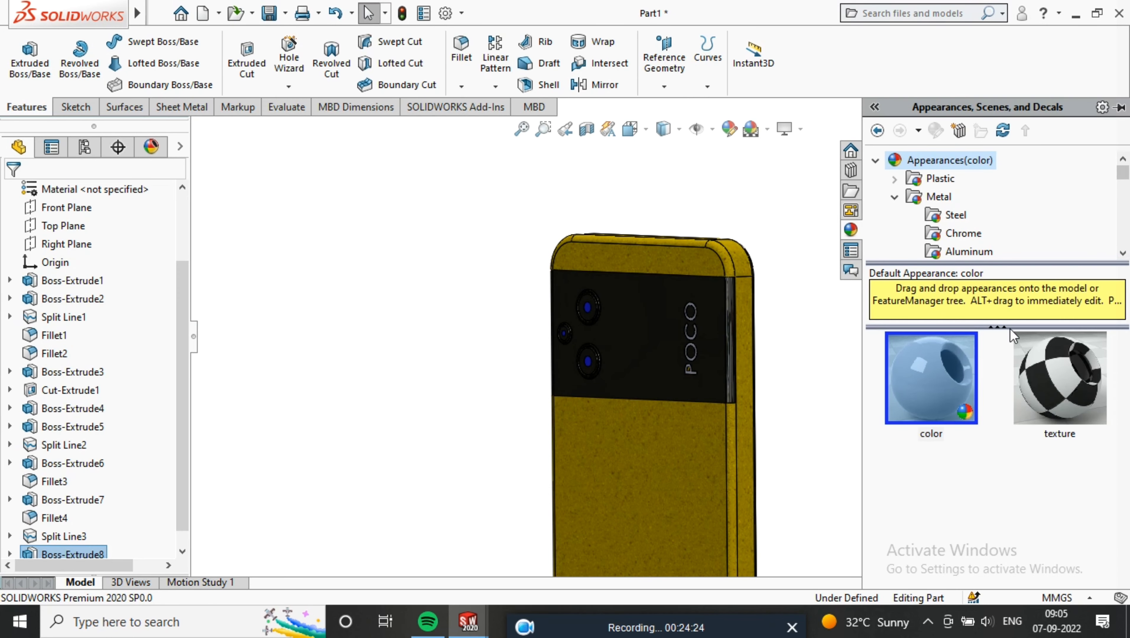
scroll(920, 237, "down", 5)
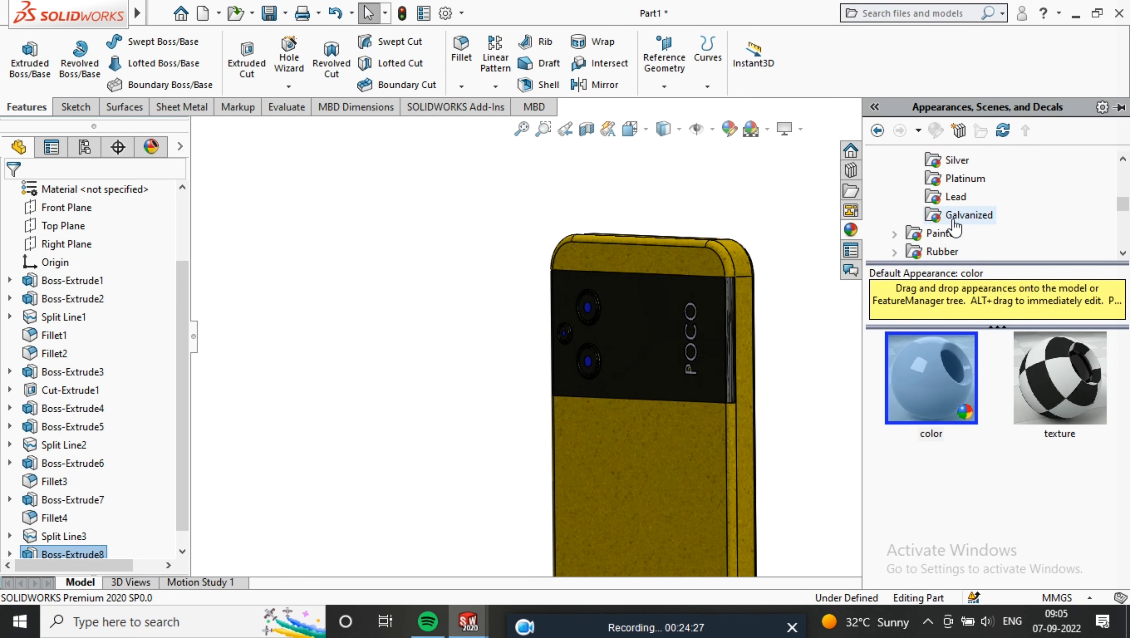
scroll(950, 227, "down", 6)
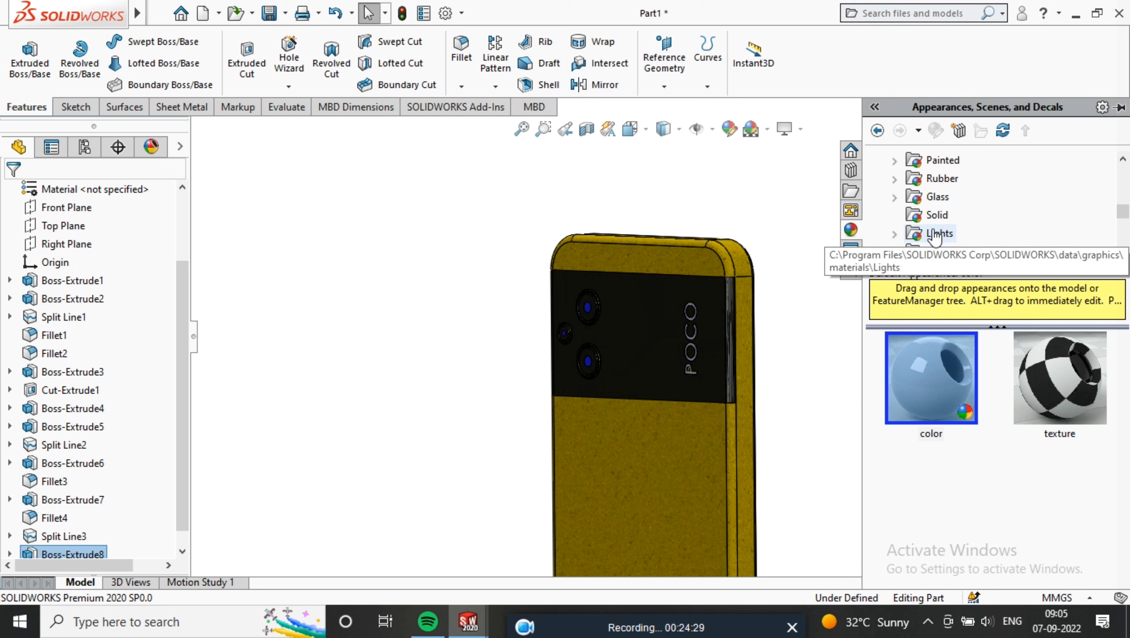
scroll(934, 237, "down", 3)
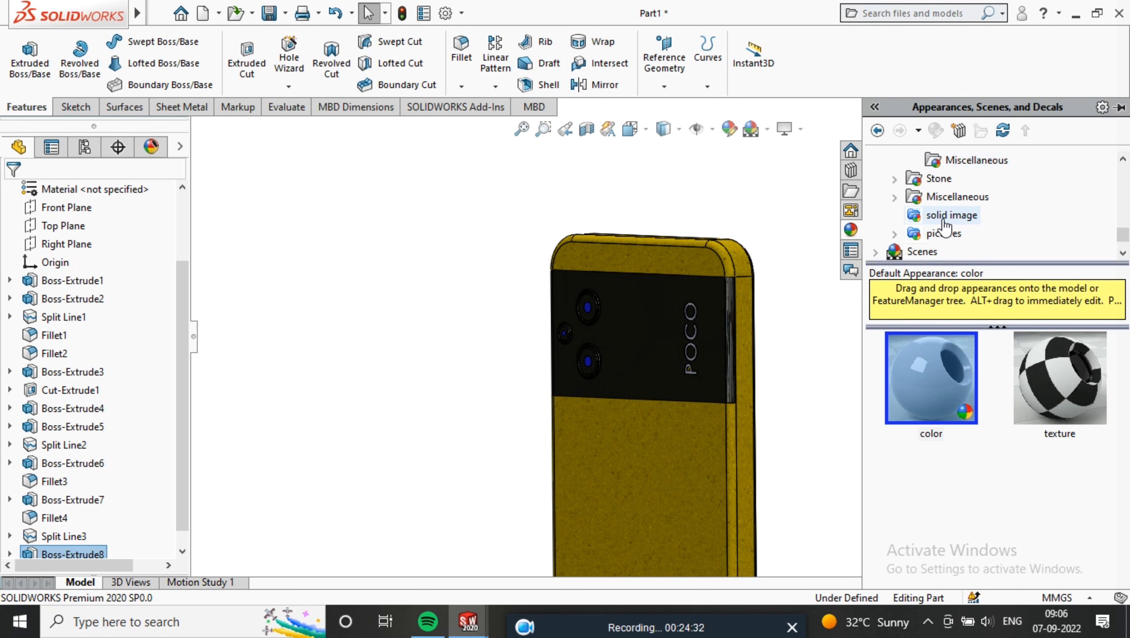
scroll(939, 223, "up", 3)
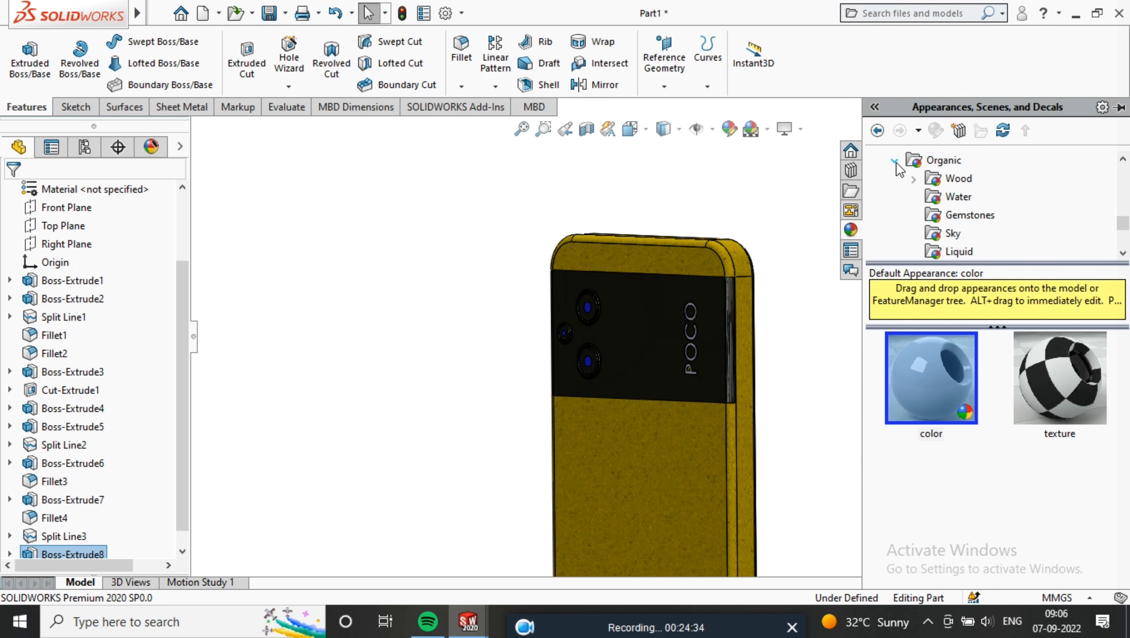
left_click(894, 161)
scroll(918, 174, "up", 1)
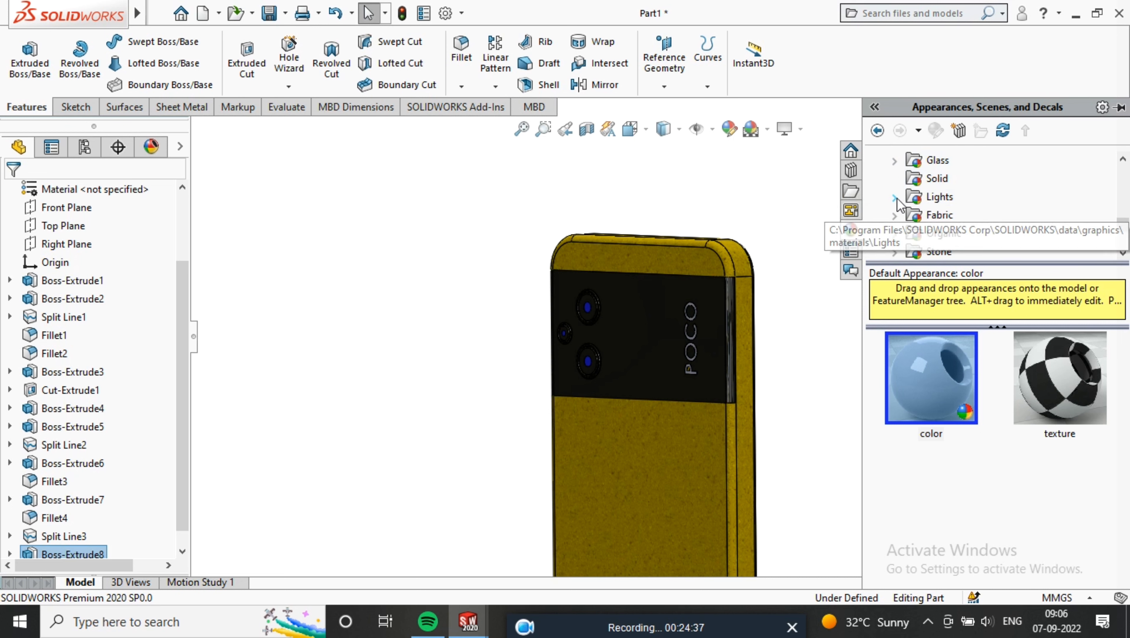
left_click(895, 197)
left_click(949, 179)
scroll(1000, 462, "down", 3)
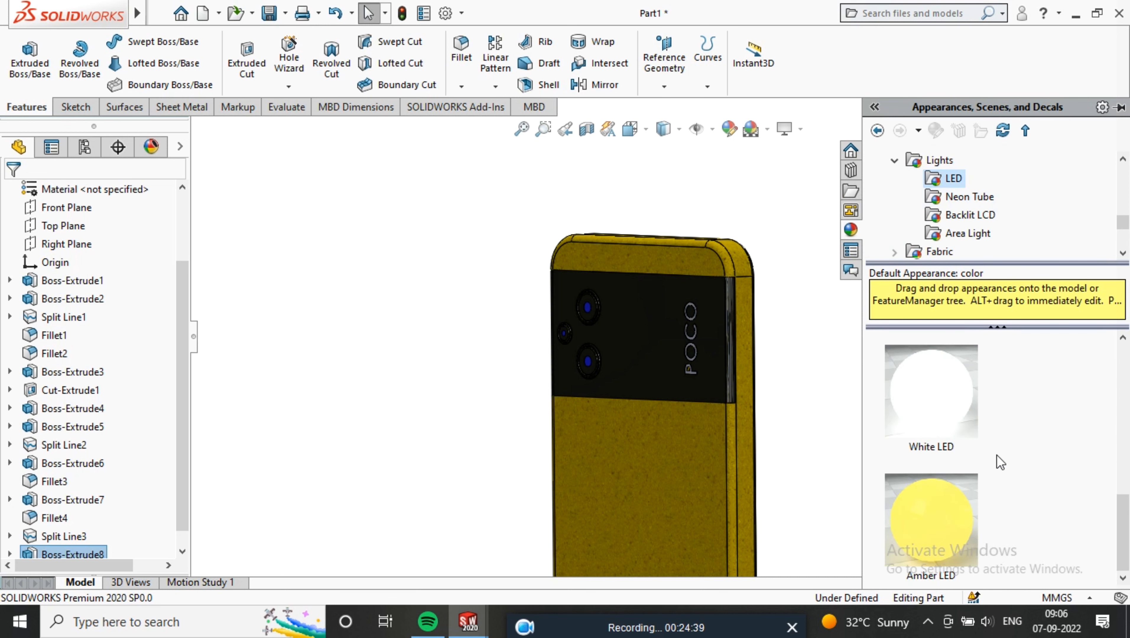
left_click(944, 409)
left_click_drag(637, 416, 519, 402)
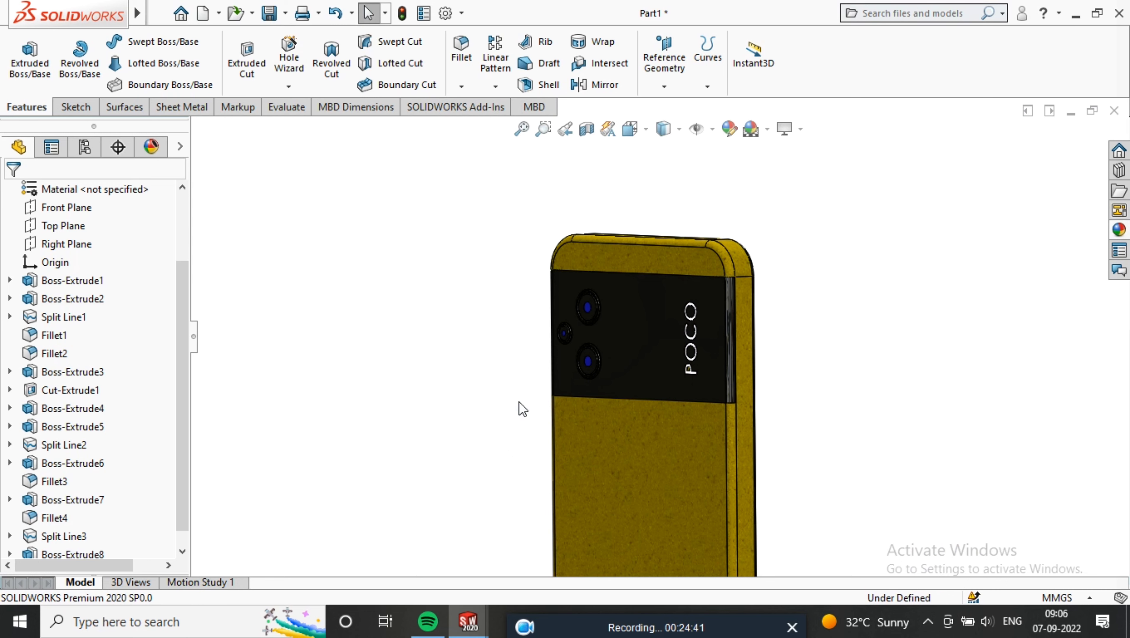
- Sketch a circle about 6 mm in diameter on the black back band, level with the small lens and beside the two large lenses
scroll(733, 369, "down", 5)
middle_click_drag(732, 369, 780, 337)
scroll(783, 339, "up", 4)
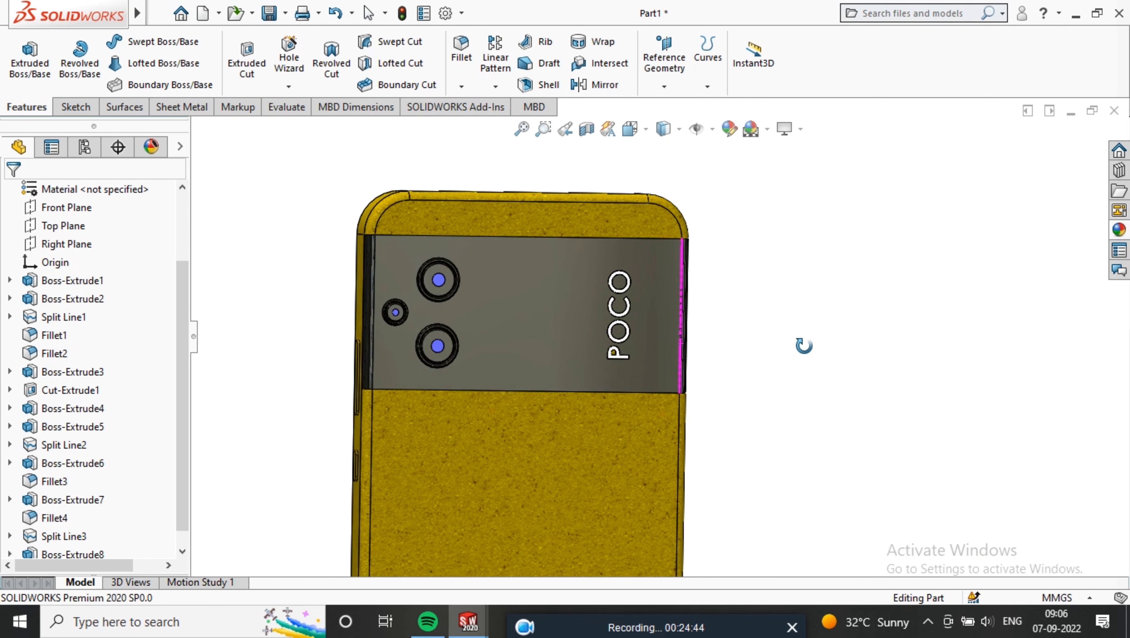
left_click(514, 308)
left_click(612, 277)
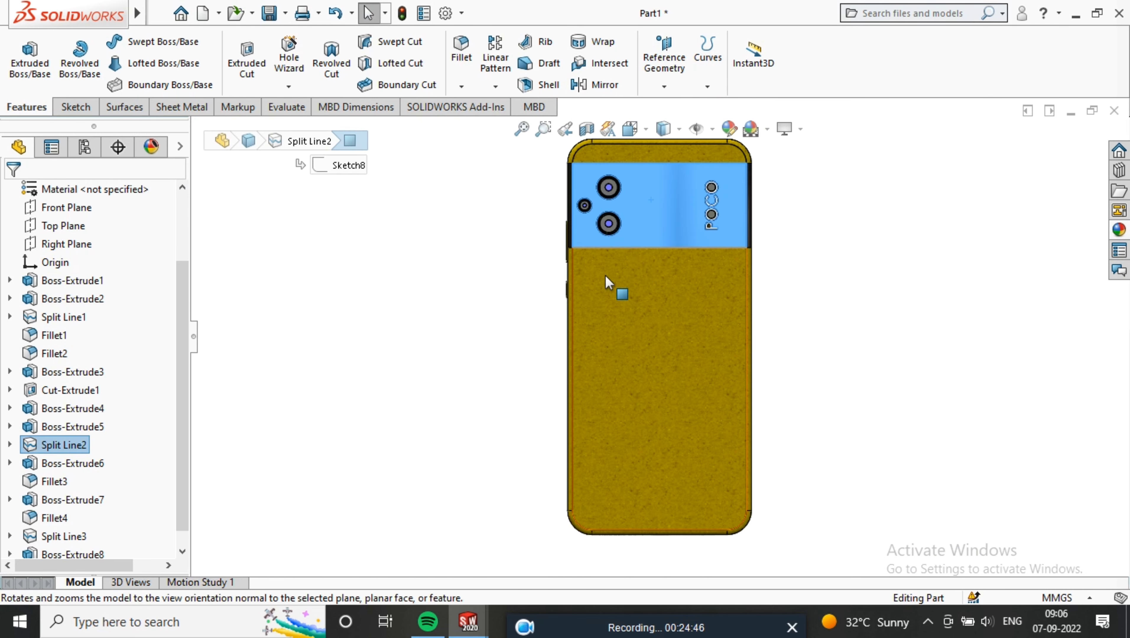
scroll(653, 197, "down", 3)
right_click(634, 242)
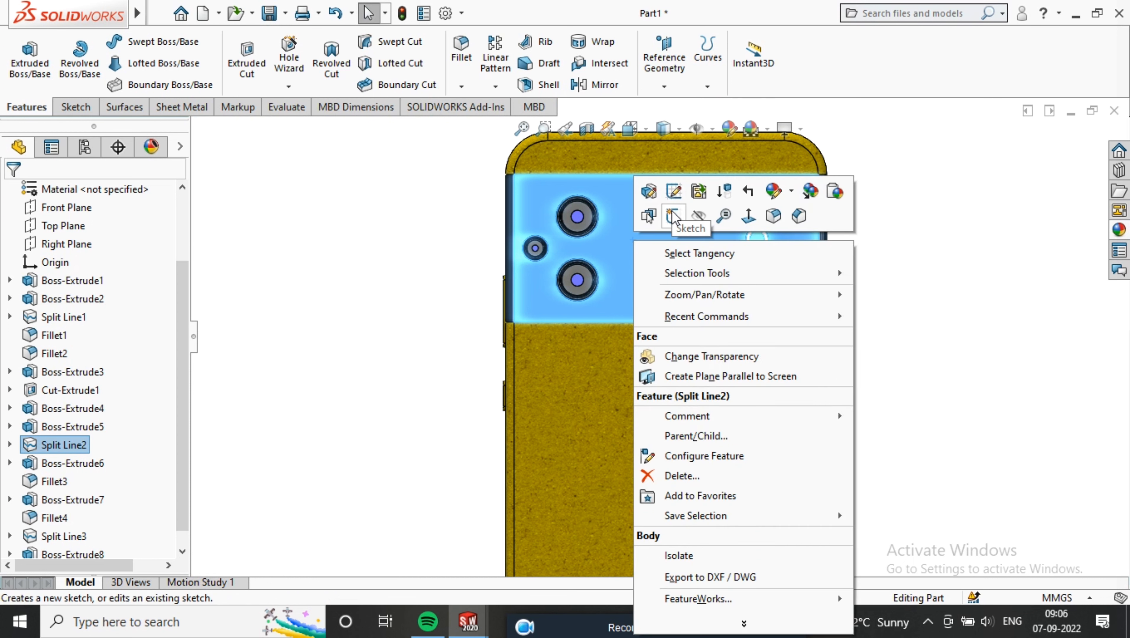
left_click(672, 217)
left_click(150, 42)
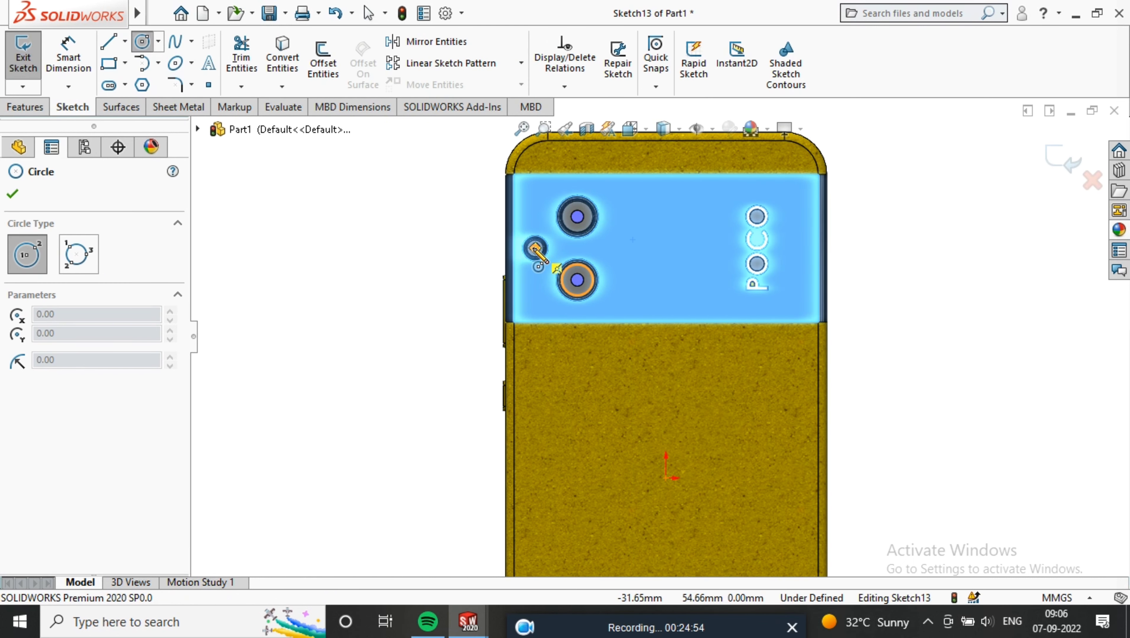
scroll(534, 247, "down", 3)
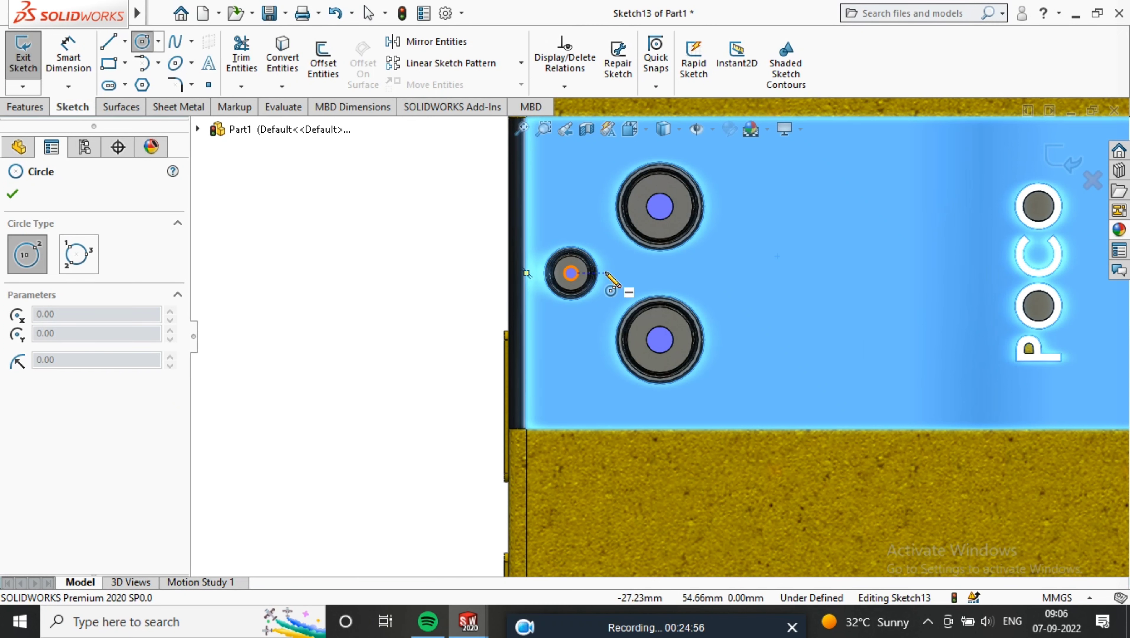
left_click(725, 273)
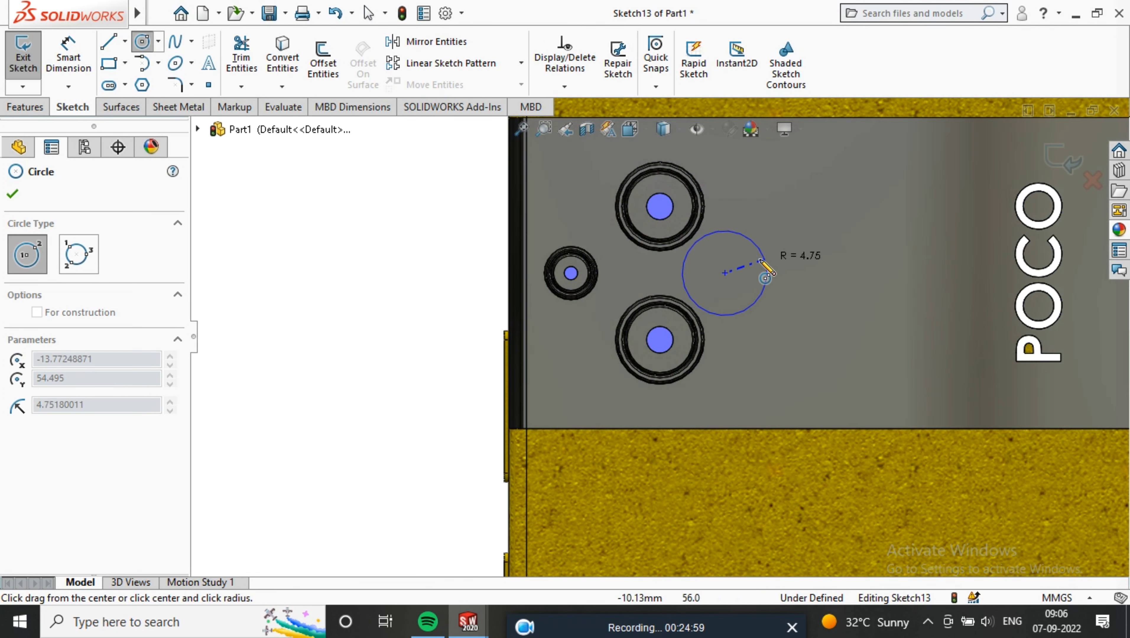
left_click(751, 273)
- Dimension the new circle's diameter as 5 mm
key("d")
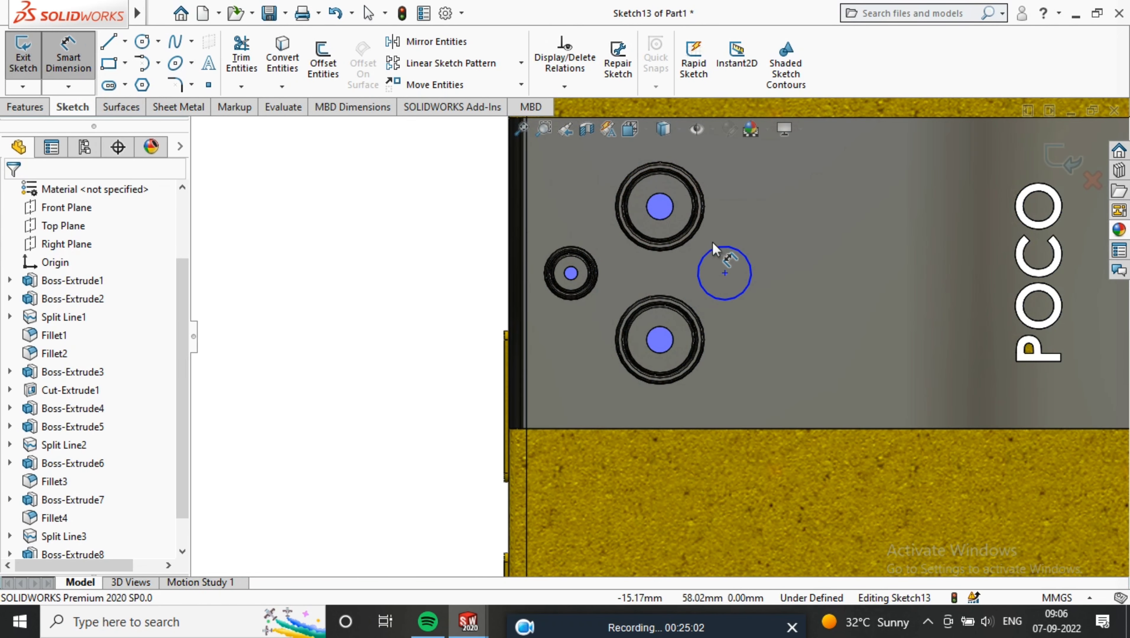
left_click(724, 247)
scroll(783, 188, "up", 5)
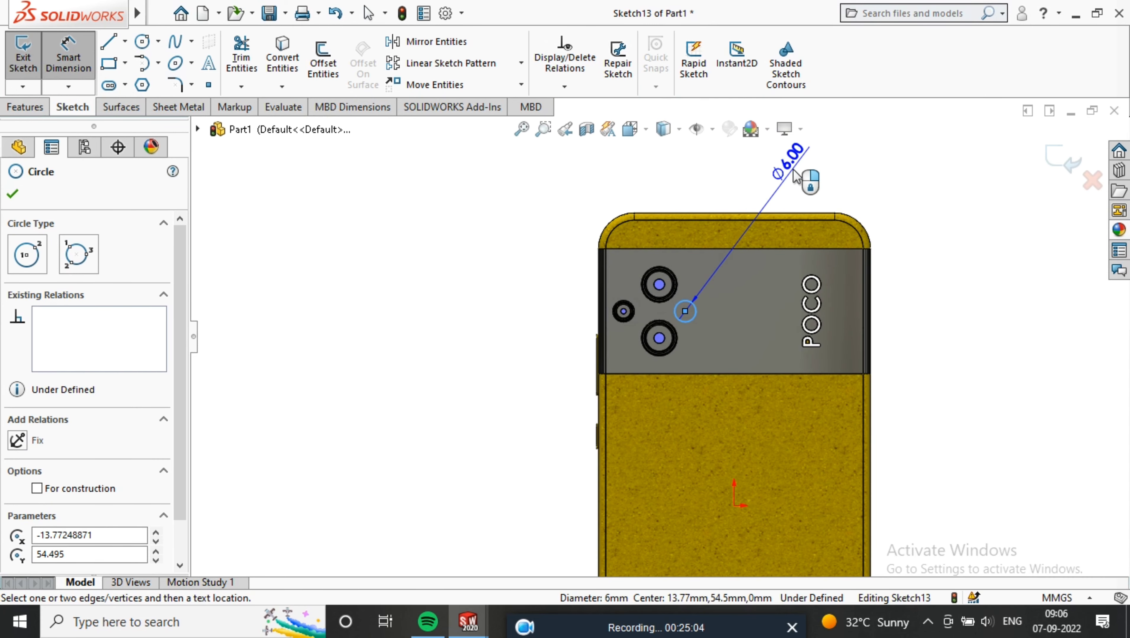
left_click(793, 176)
key("Return")
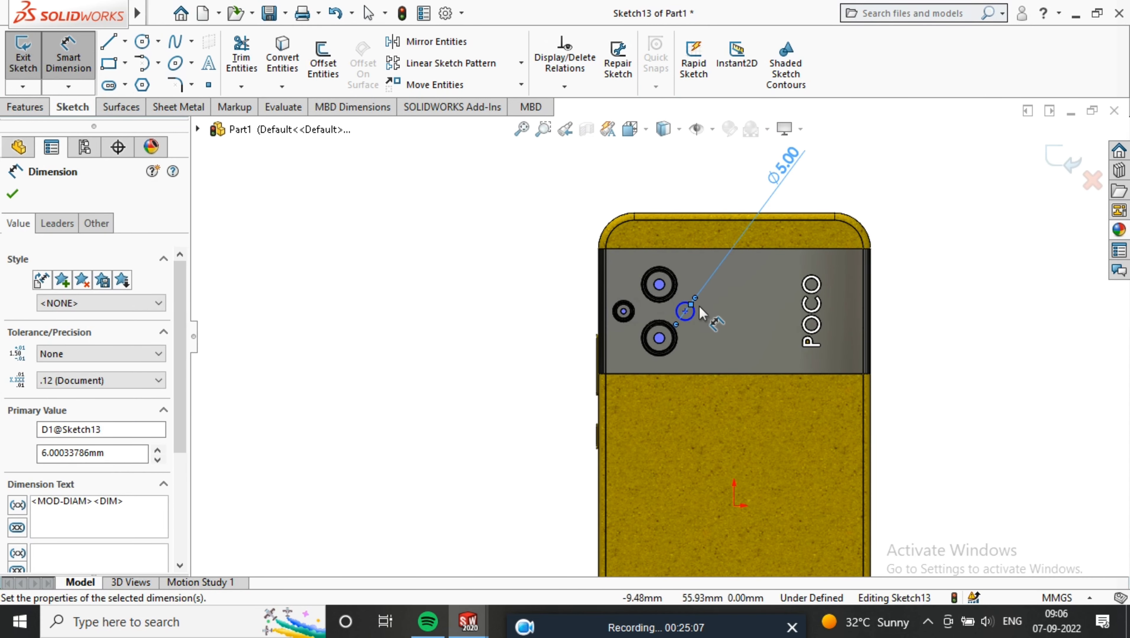
- Dimension the circle 25 mm from the band's side edge nearest the camera lenses
scroll(700, 306, "up", 4)
left_click(666, 326)
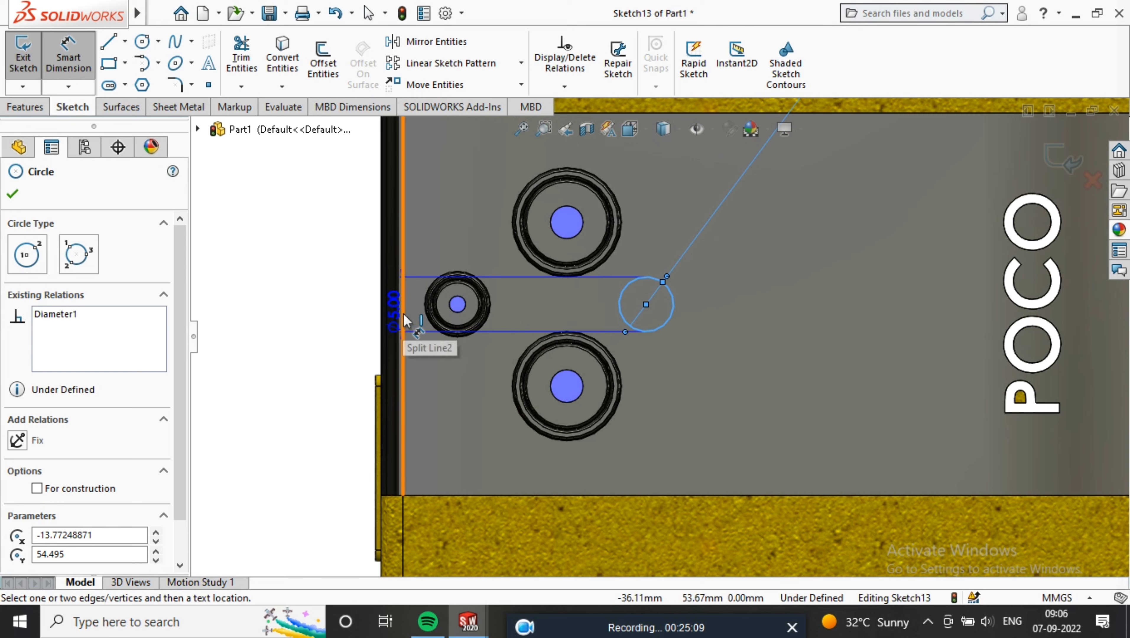
left_click(406, 321)
scroll(496, 329, "up", 5)
left_click(618, 196)
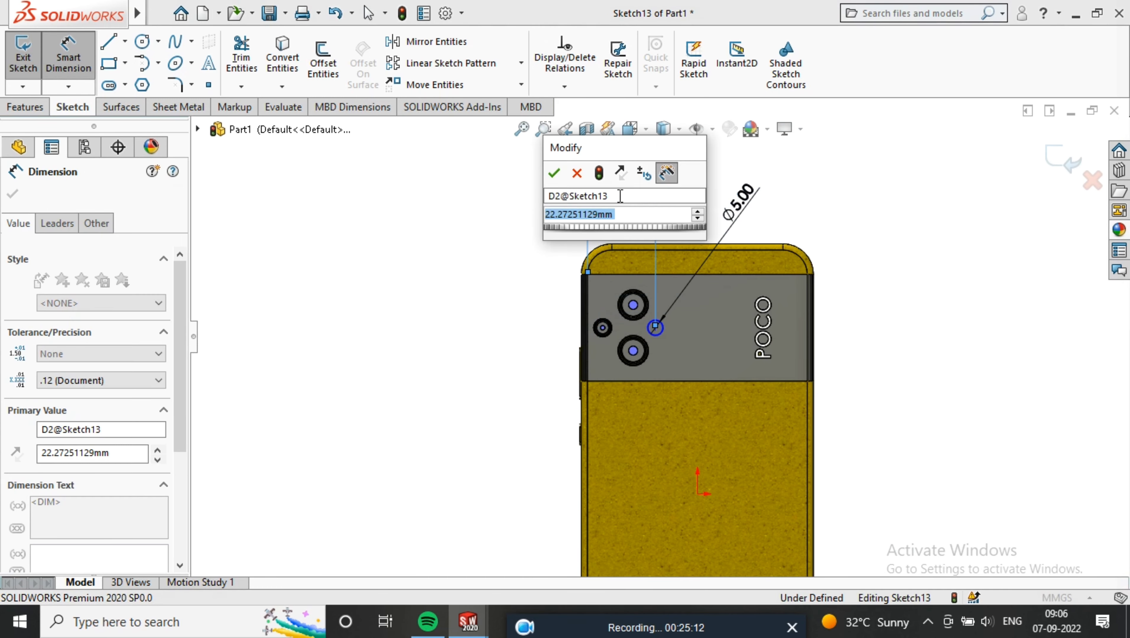
type("25")
key("Return")
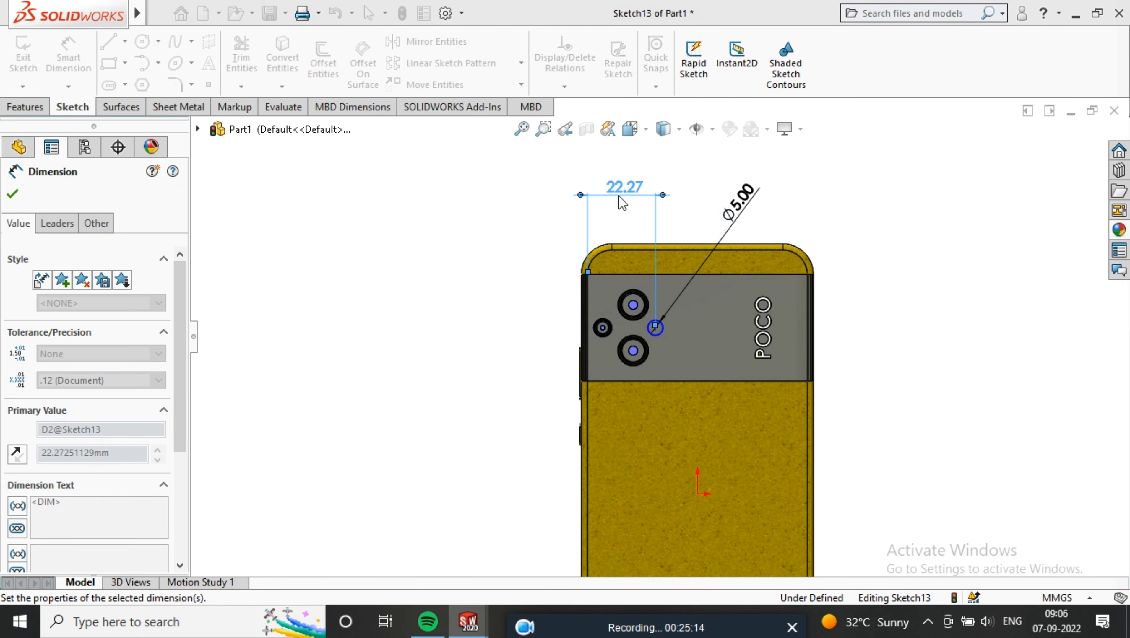
left_click(19, 191)
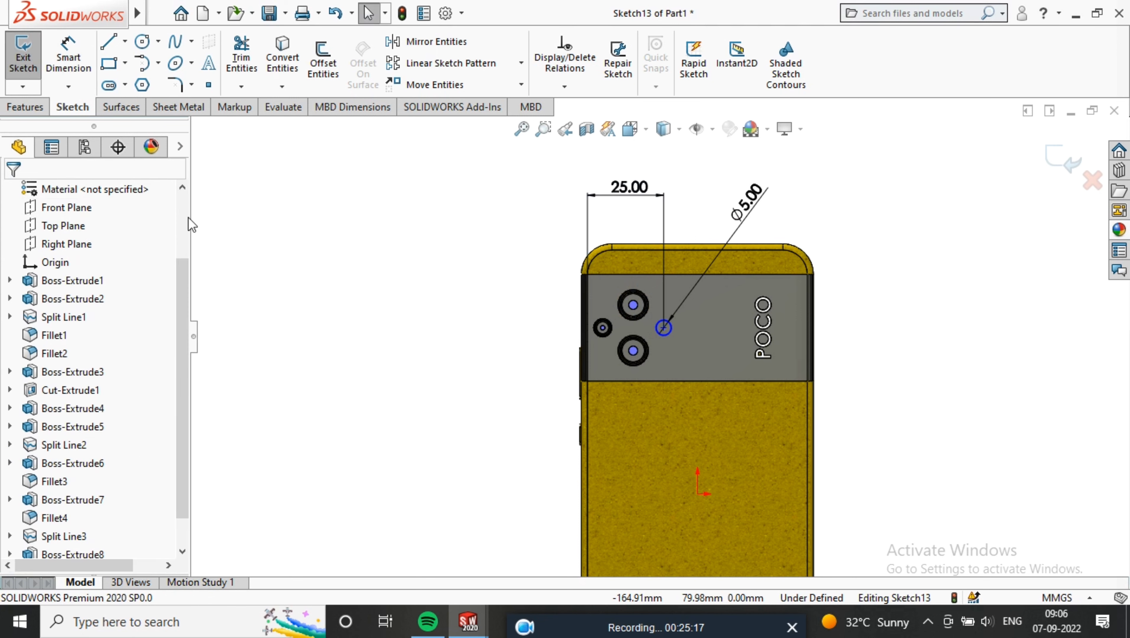
- Split the black band face with the circle sketch using a projection Split Line
left_click(17, 109)
left_click(708, 50)
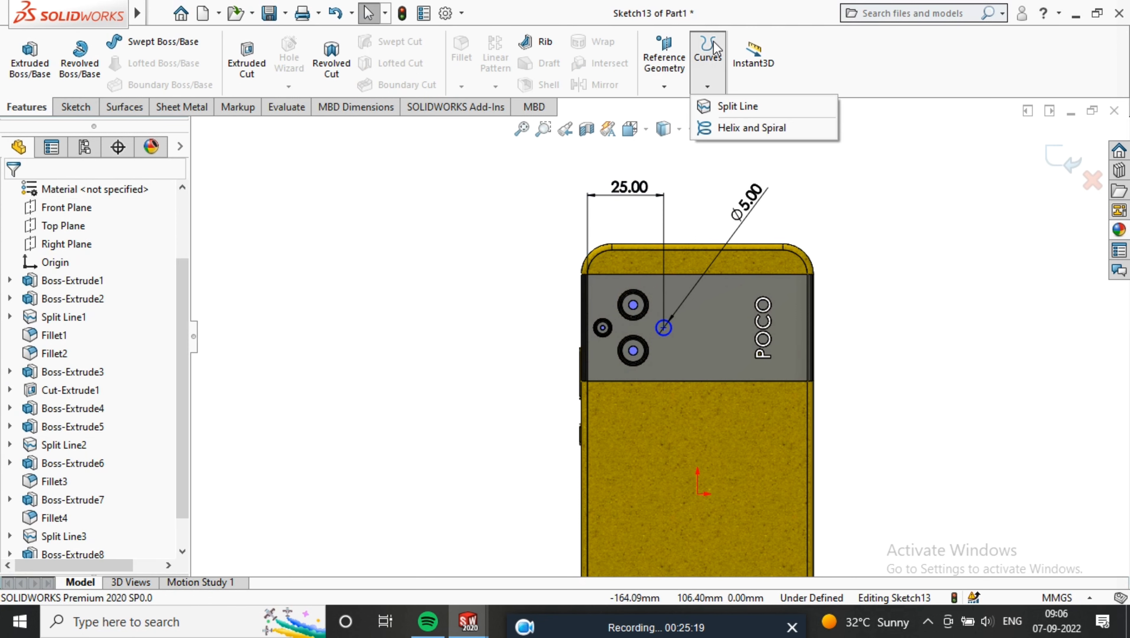
left_click(731, 105)
left_click(729, 306)
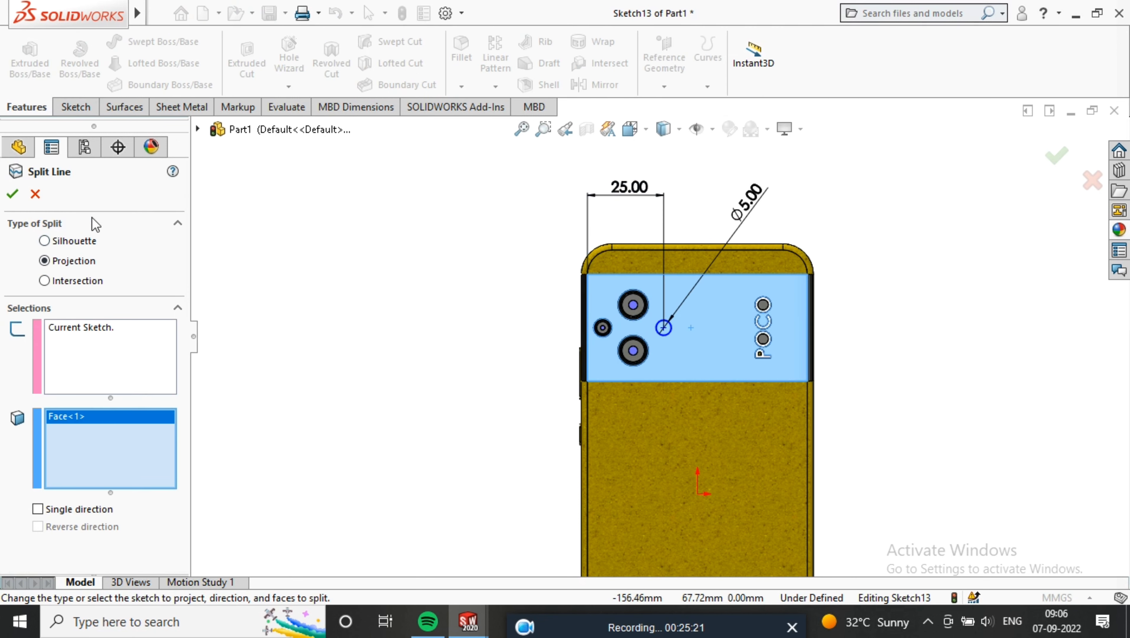
left_click(10, 190)
- Apply a pale yellow light appearance to the split circular face as the camera flash
scroll(673, 330, "down", 4)
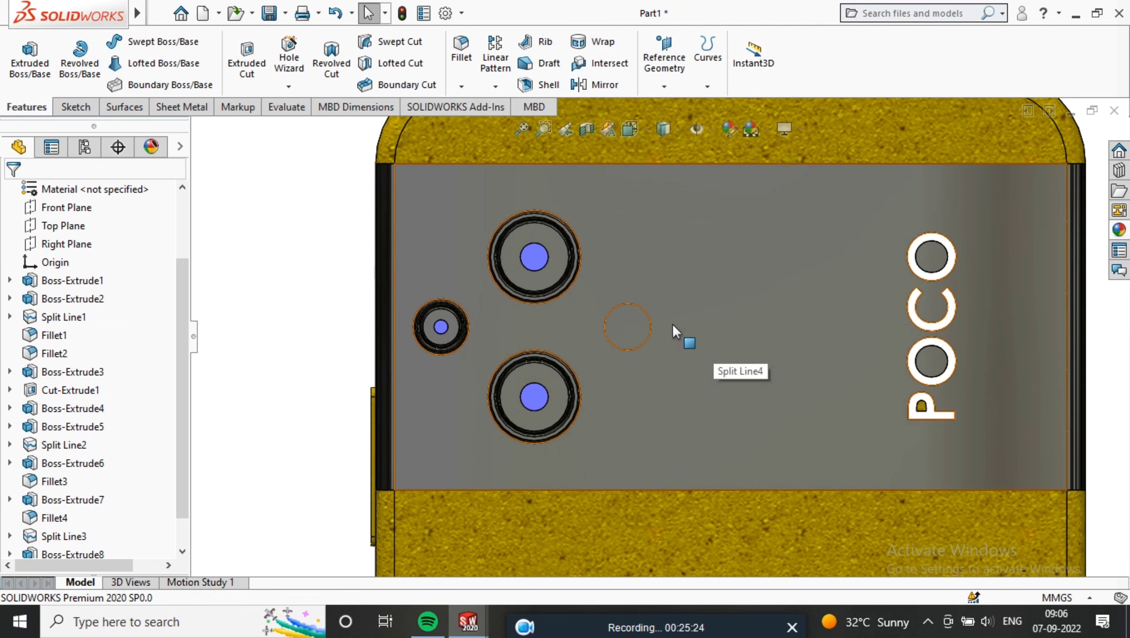
left_click(639, 331)
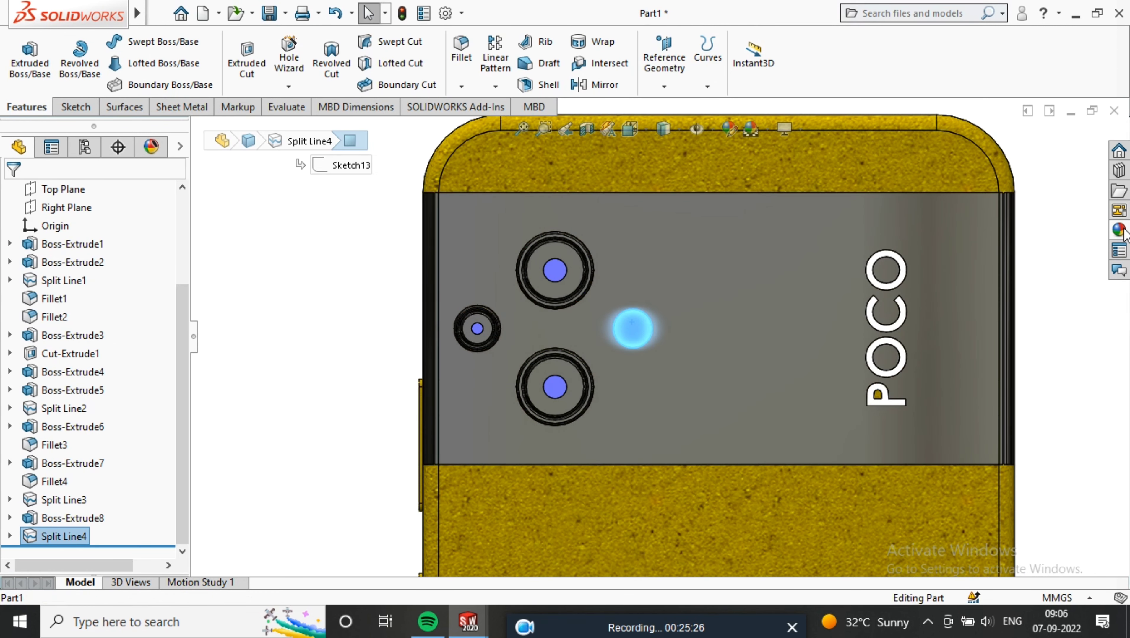
left_click(1119, 229)
left_click_drag(967, 498, 646, 333)
scroll(647, 333, "up", 6)
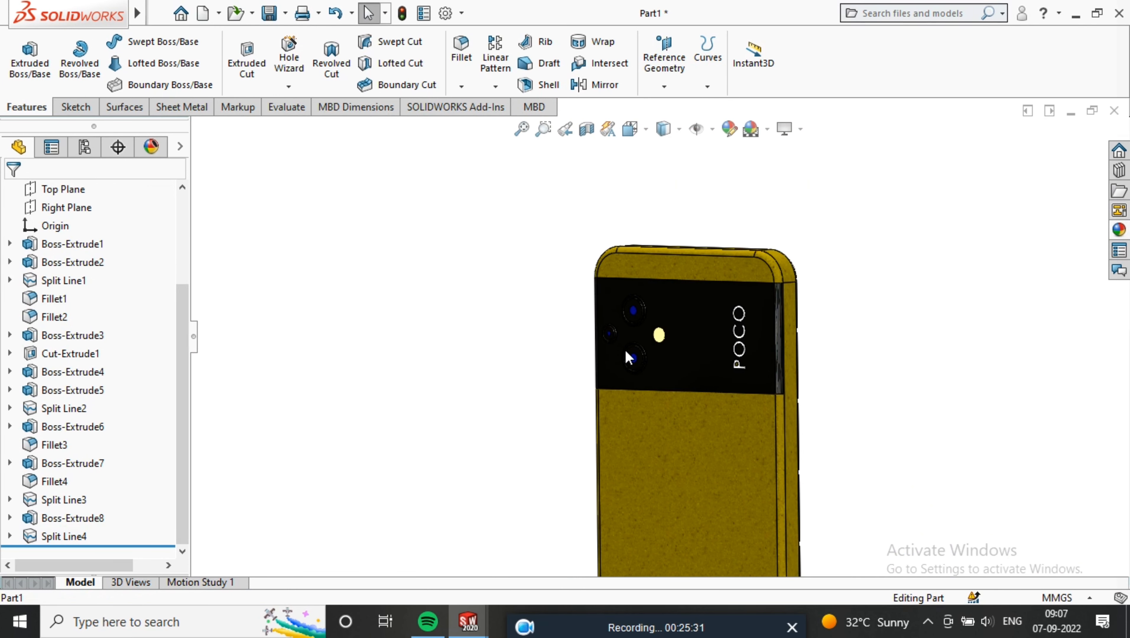
- Examine the finished phone model from several angles, including the back band, sides and edges
scroll(842, 354, "up", 3)
middle_click_drag(842, 354, 578, 402)
scroll(717, 340, "up", 5)
middle_click_drag(704, 402, 643, 353)
scroll(661, 461, "down", 6)
middle_click_drag(660, 462, 673, 405)
scroll(604, 471, "down", 5)
middle_click_drag(604, 471, 697, 429)
scroll(590, 469, "up", 5)
scroll(688, 402, "up", 3)
middle_click_drag(463, 406, 511, 277)
scroll(505, 268, "up", 4)
middle_click_drag(489, 230, 430, 237)
scroll(463, 206, "down", 4)
scroll(486, 211, "up", 3)
scroll(494, 422, "up", 4)
mouse_move(570, 388)
middle_mouse_down()
mouse_move(497, 362)
mouse_move(581, 379)
middle_mouse_up()
scroll(585, 382, "down", 4)
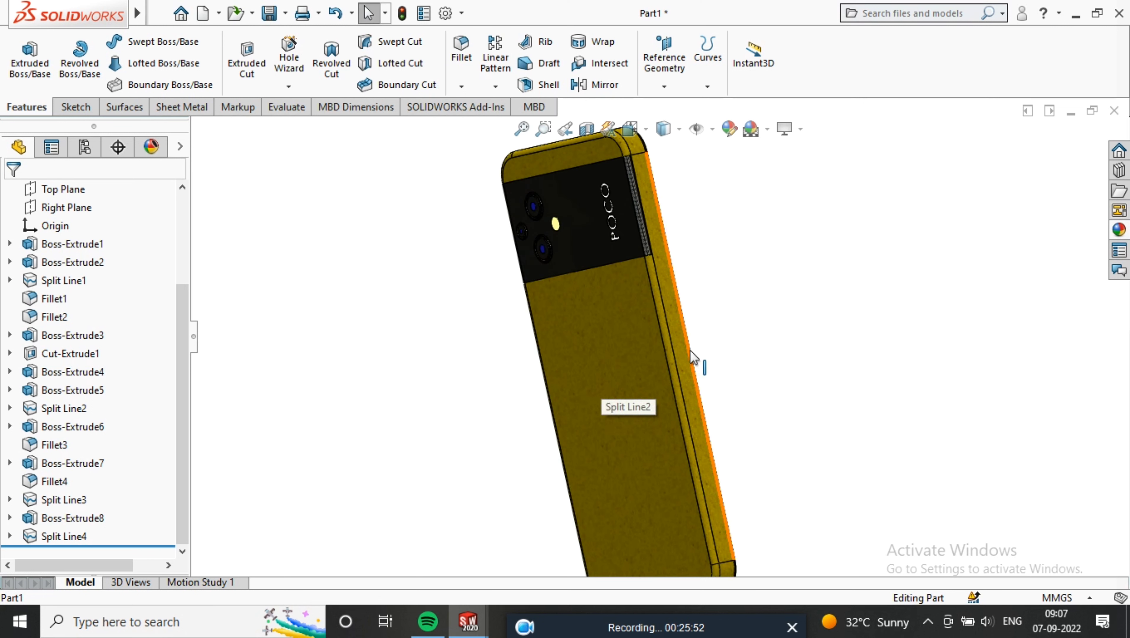
scroll(689, 353, "up", 1)
middle_click_drag(603, 260, 581, 284)
- Add a rotate-model animation to Motion Study 1 with the default axis, a 10-second duration and a start time of 0
left_click(209, 582)
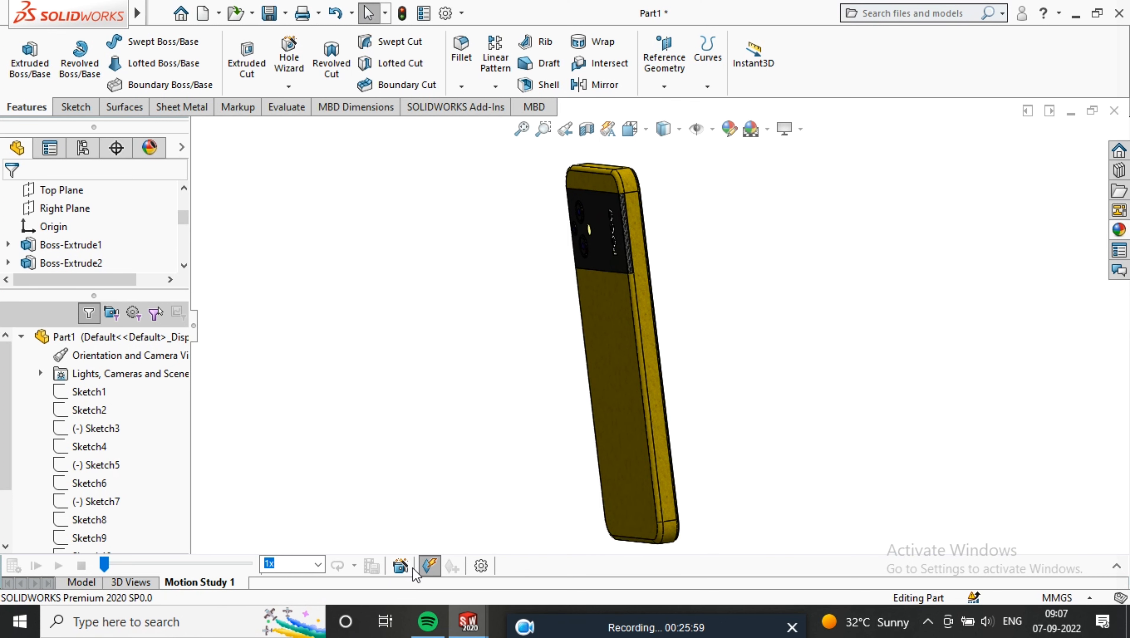
left_click(399, 566)
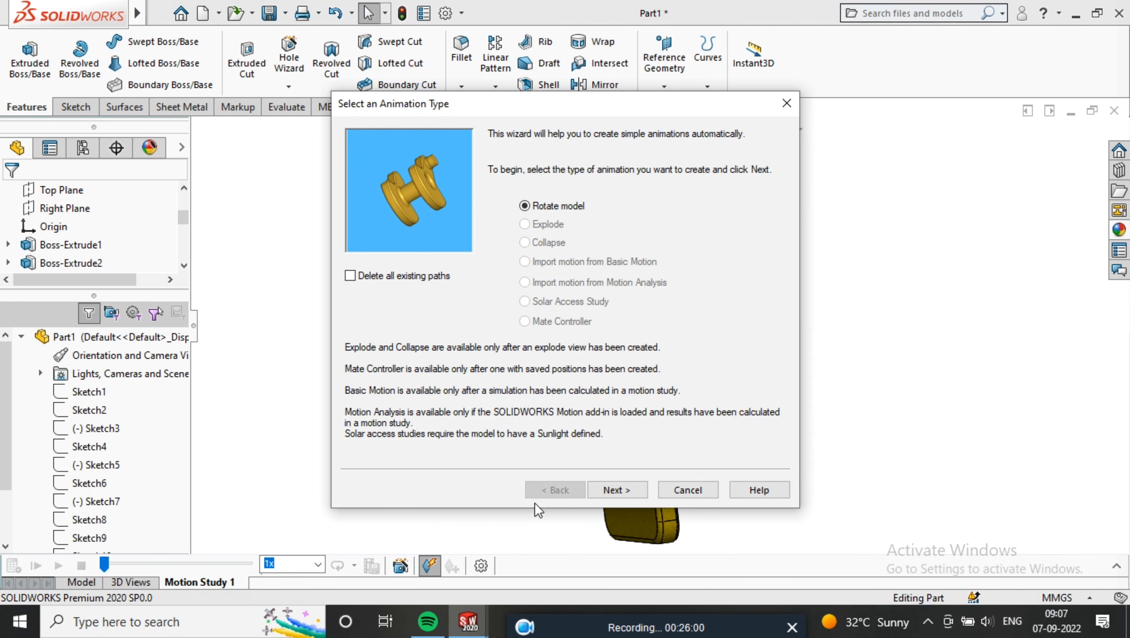
left_click(624, 492)
left_click(618, 490)
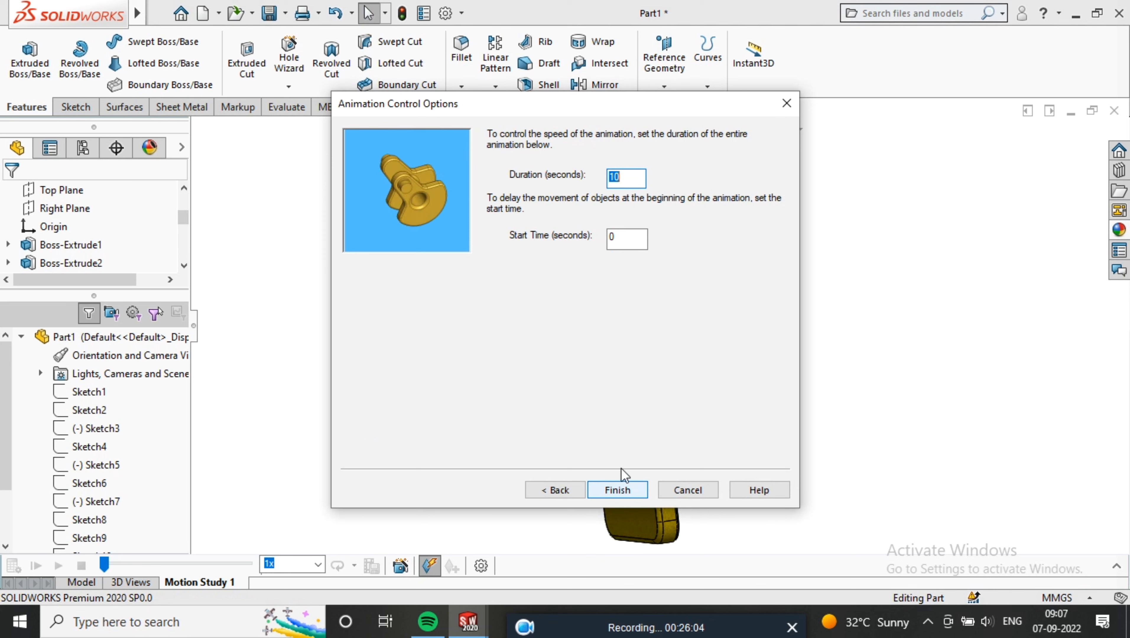
left_click(619, 490)
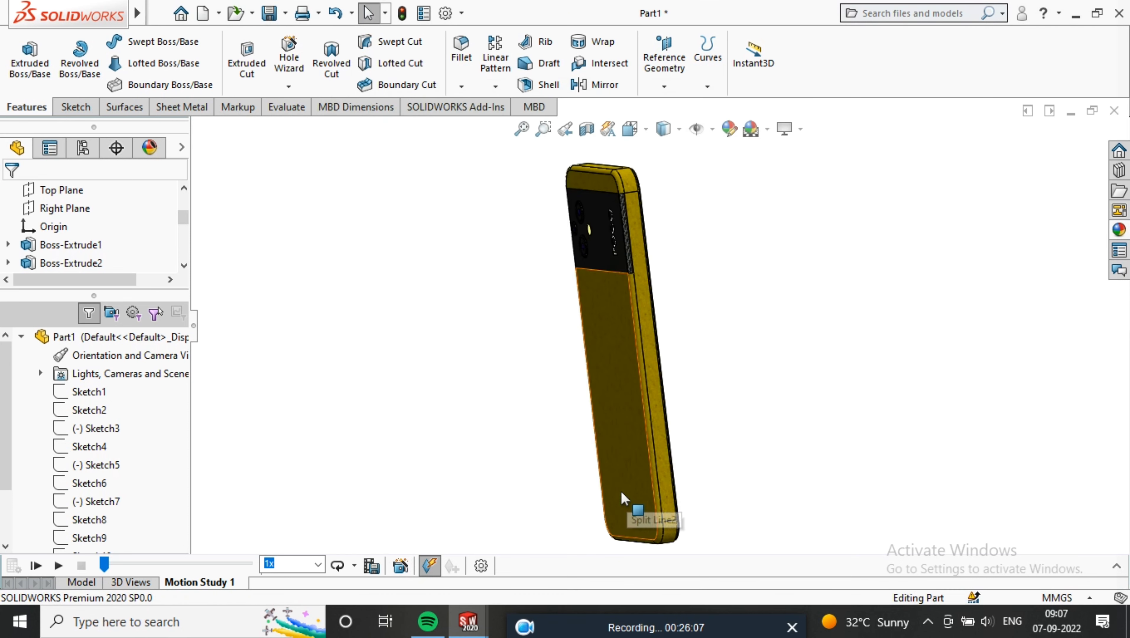
- Add a second rotate-model animation: one clockwise turn about the X-axis, lasting 10 seconds and starting at 10 seconds
left_click(401, 566)
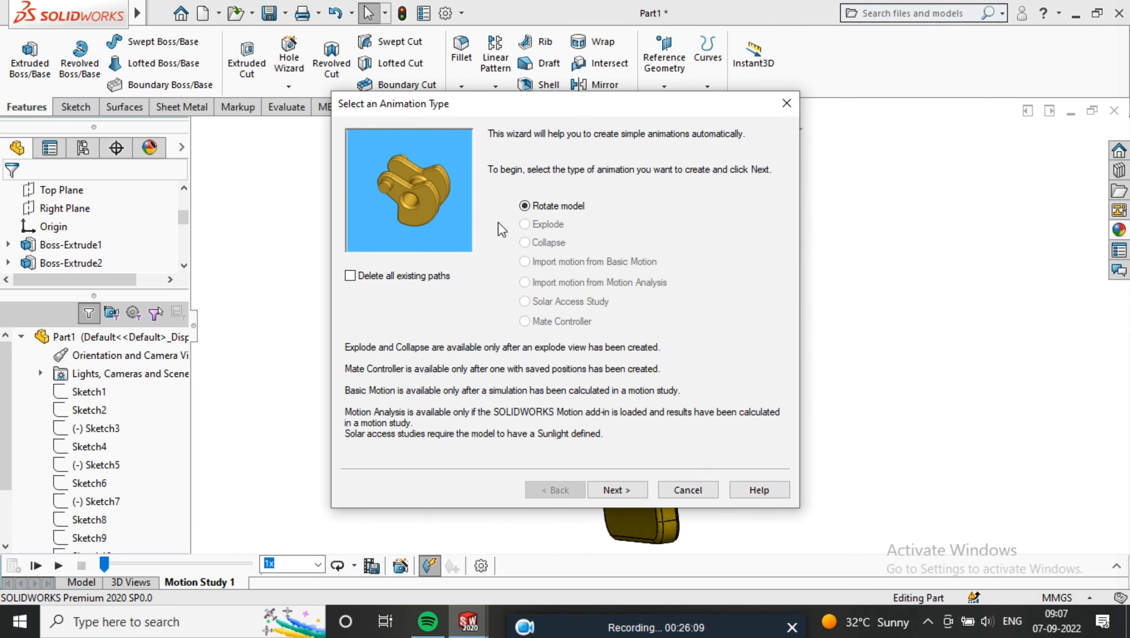
left_click(616, 490)
left_click(567, 155)
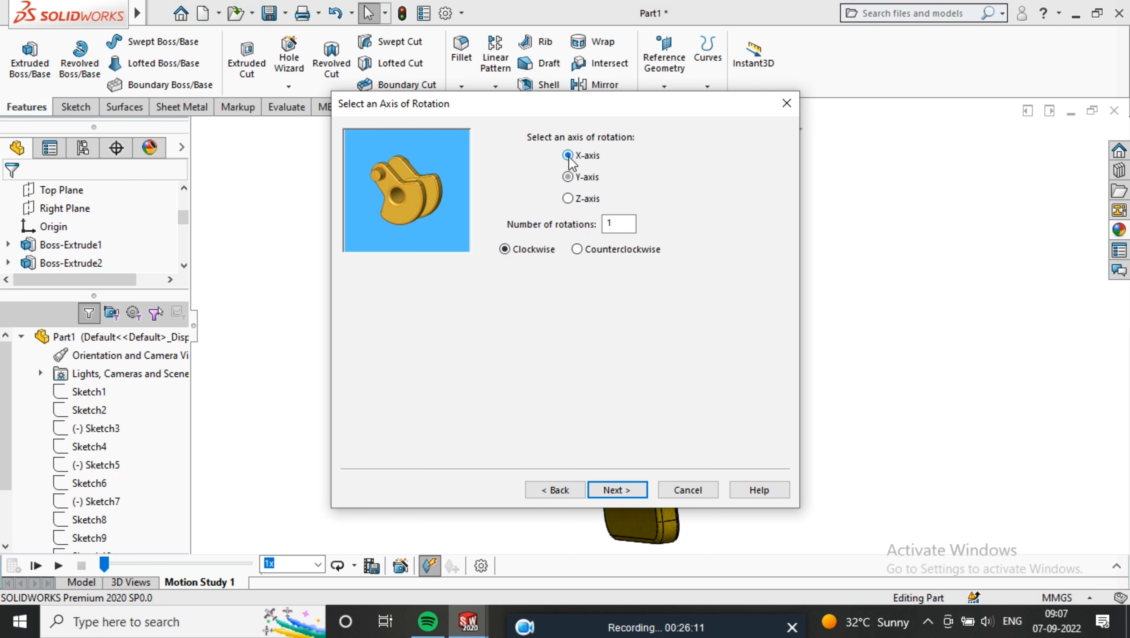
left_click(616, 490)
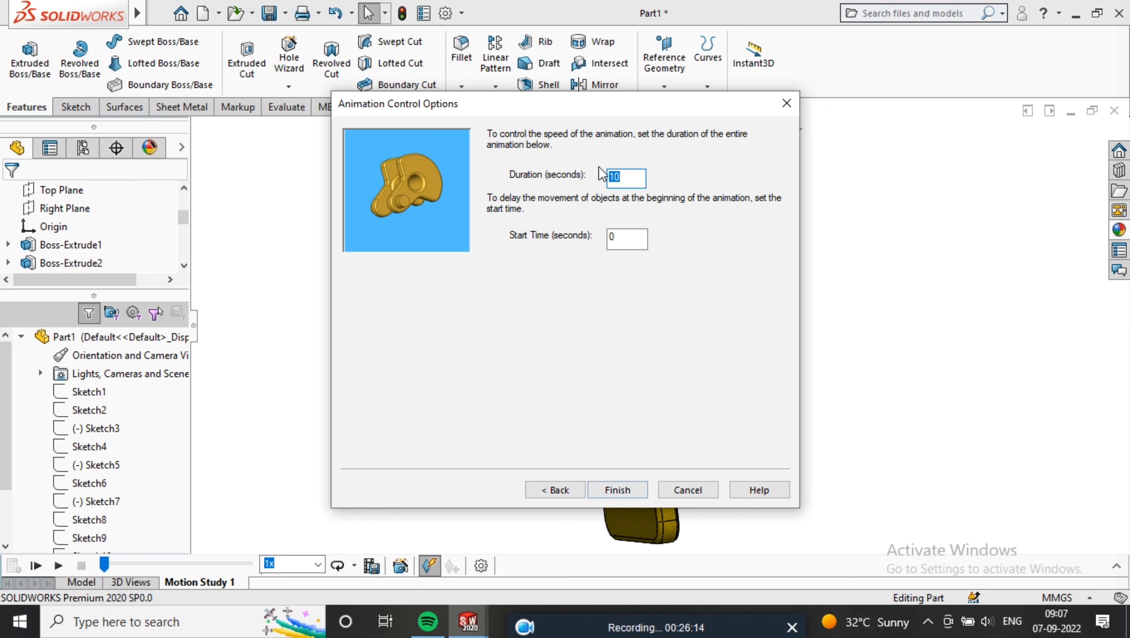
key("Tab")
type("10")
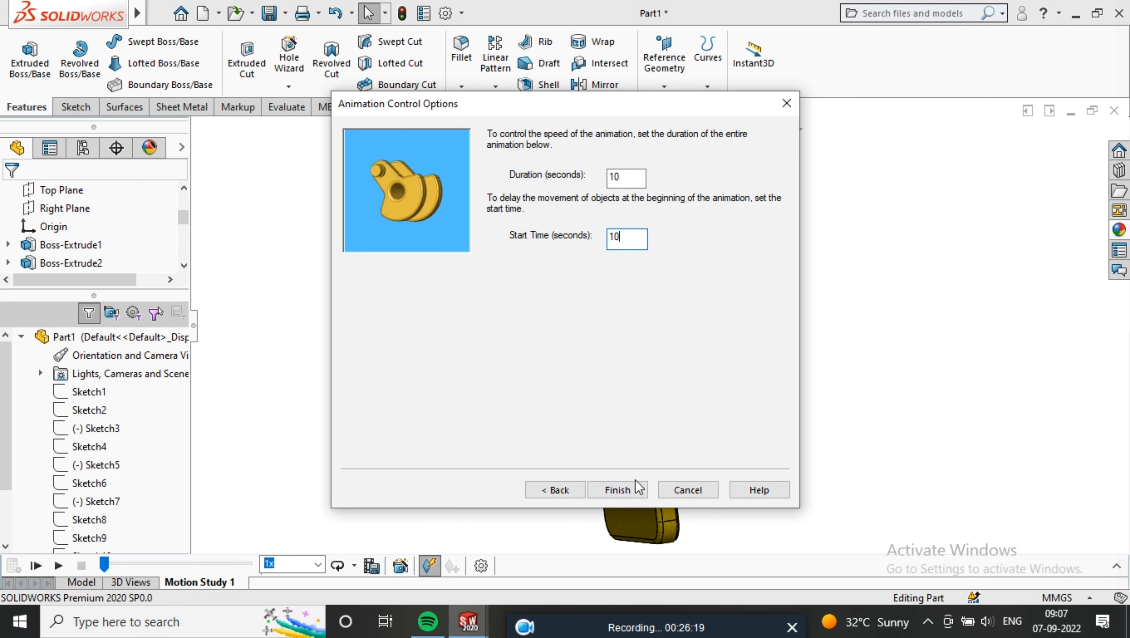
left_click(634, 490)
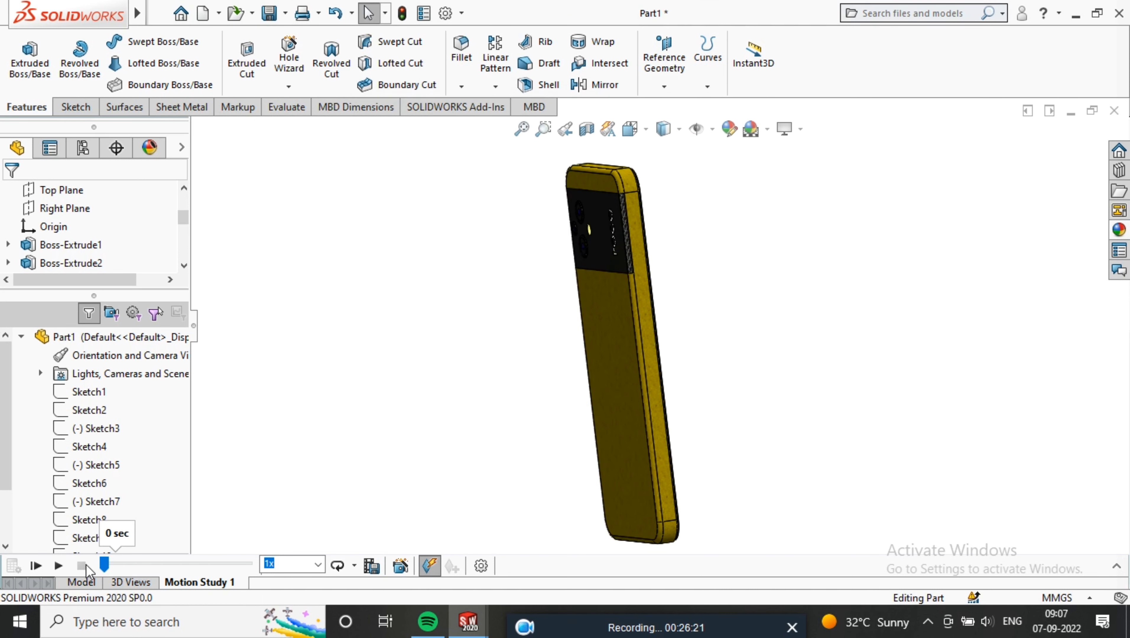
- Play the motion study to view the phone's rotation animation
left_click(61, 565)
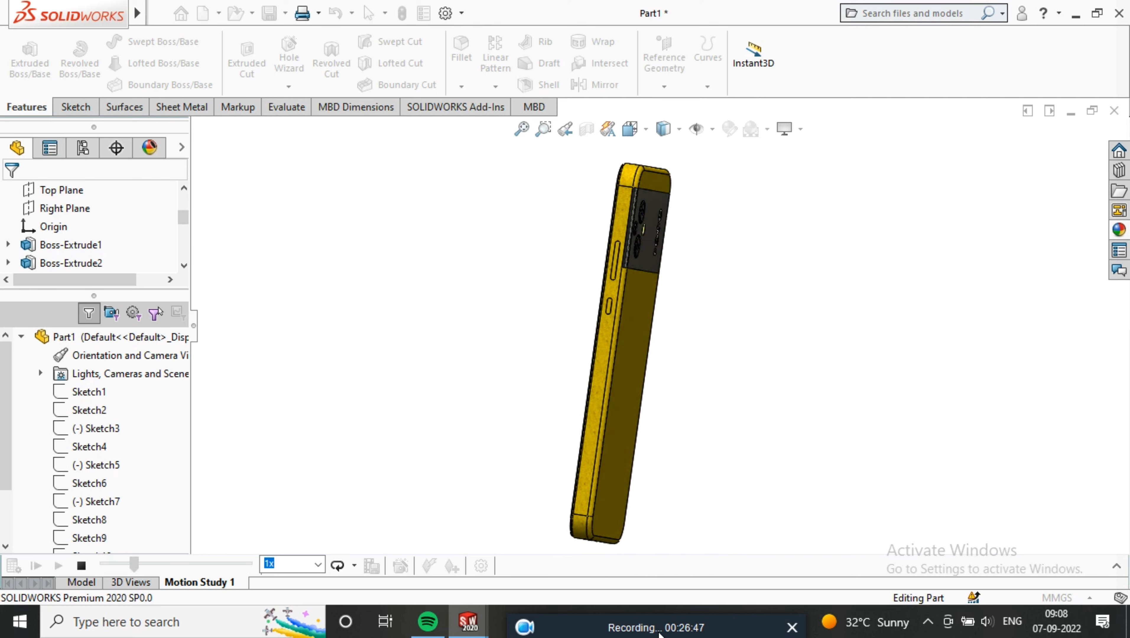
mouse_move(650, 621)
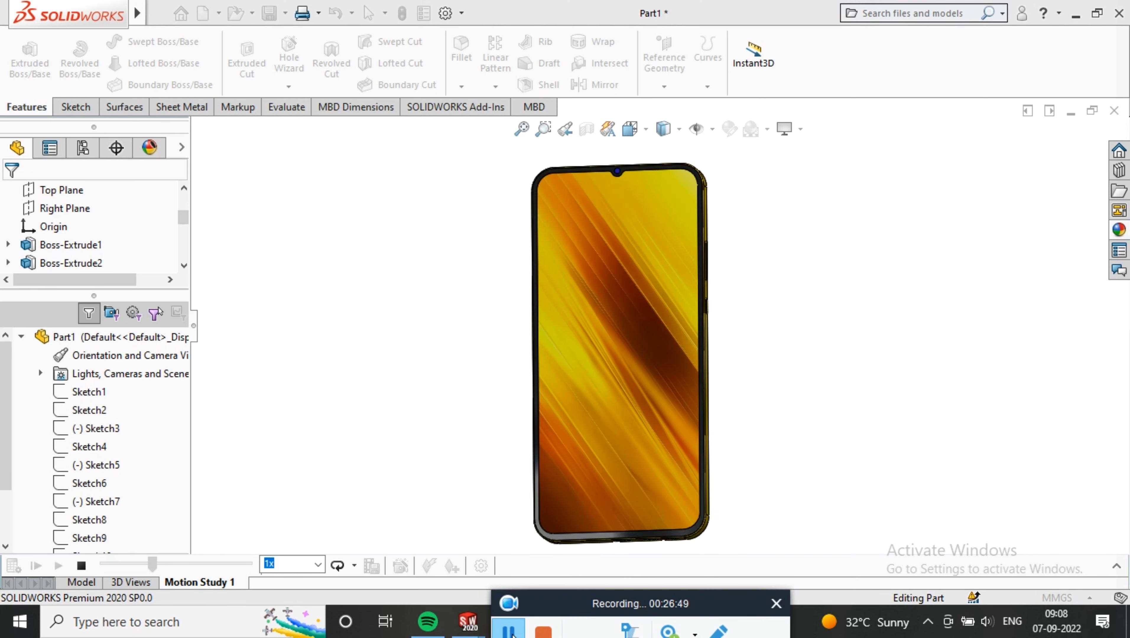